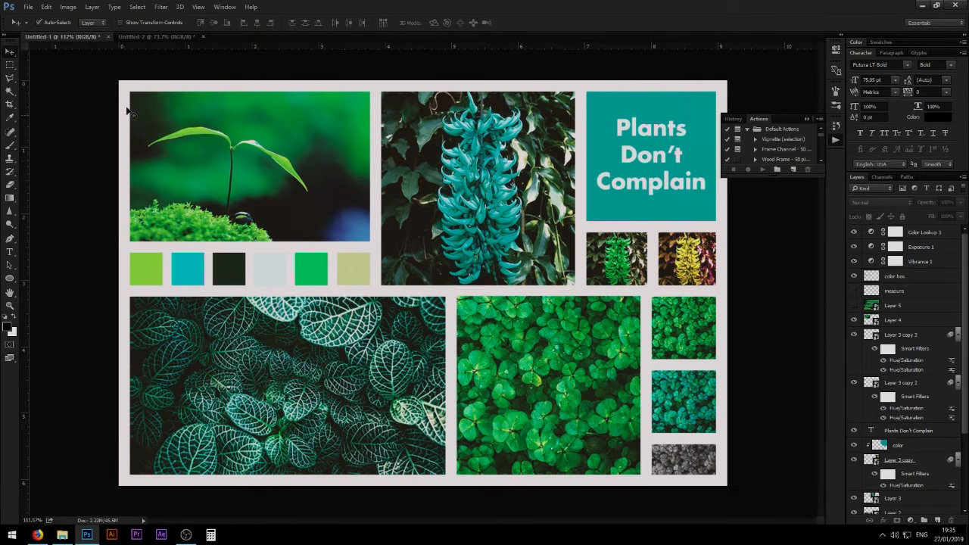
- Check the pixel dimensions of the Untitled-2 document and return to the finished moodboard in Untitled-1
click(153, 37)
drag(425, 223, 440, 225)
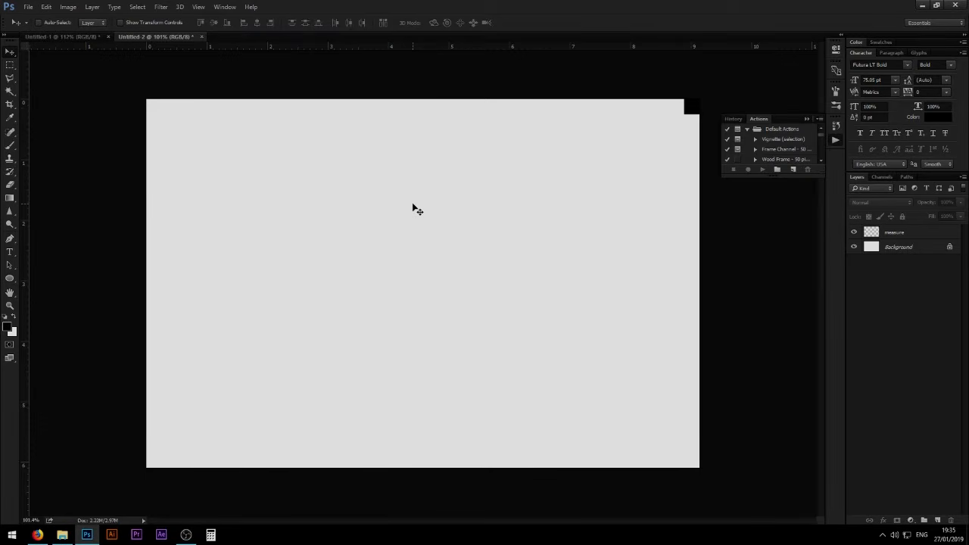
key(ctrl+alt+i)
click(548, 253)
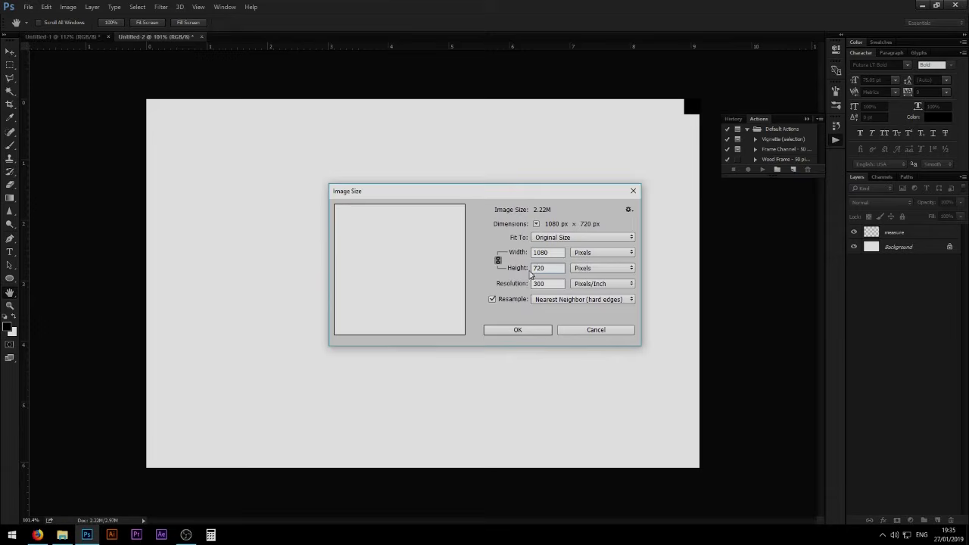
click(519, 330)
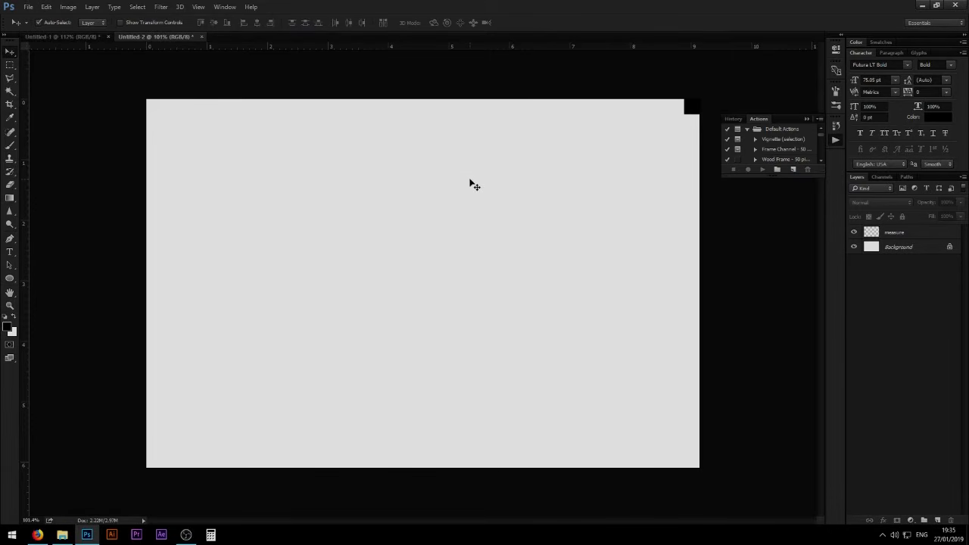
click(78, 38)
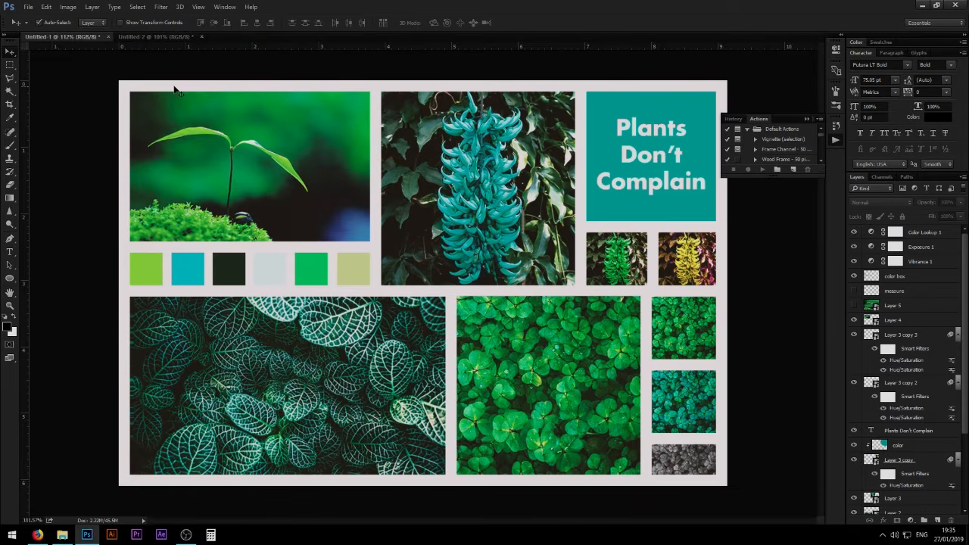
- In Untitled-2, delete the existing measure layer and create a new empty layer named measure
click(161, 37)
click(890, 239)
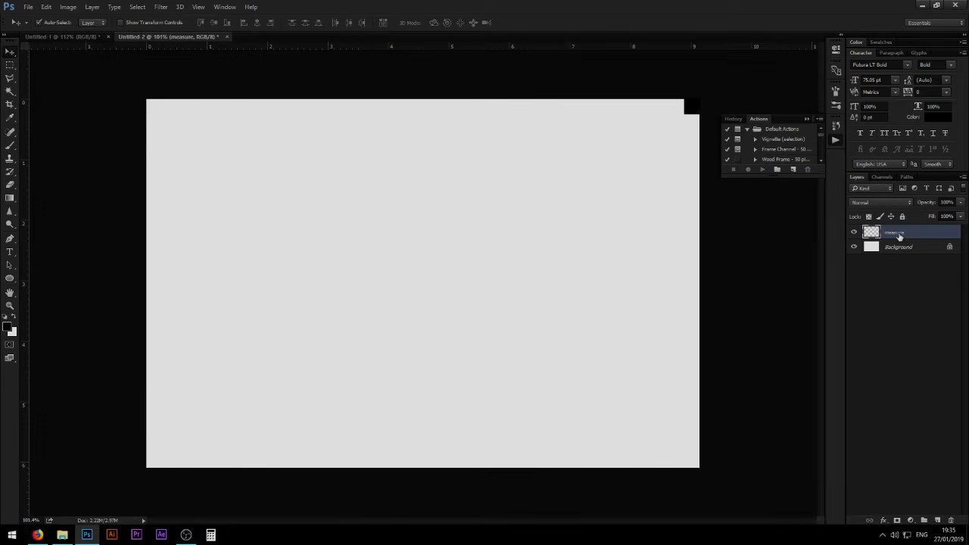
key(Delete)
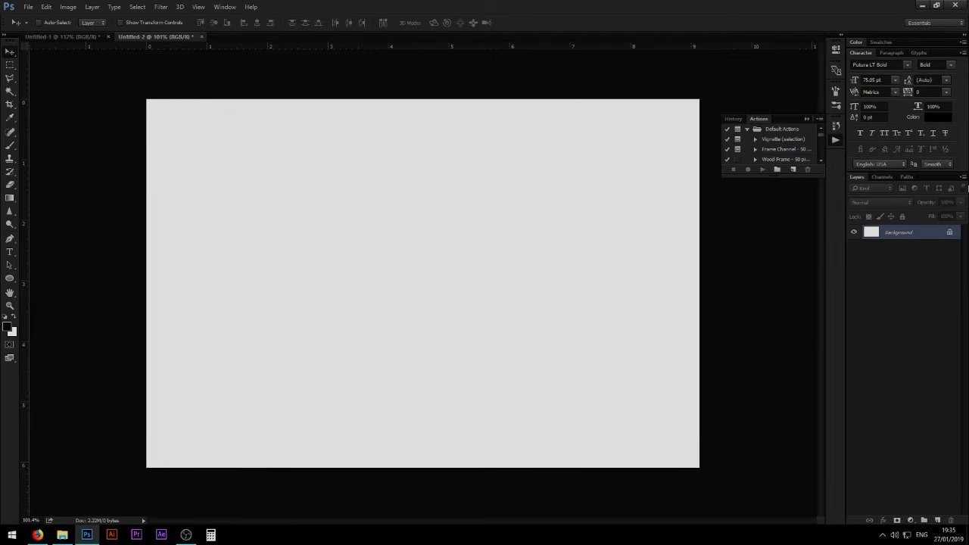
key(ctrl+shift+n)
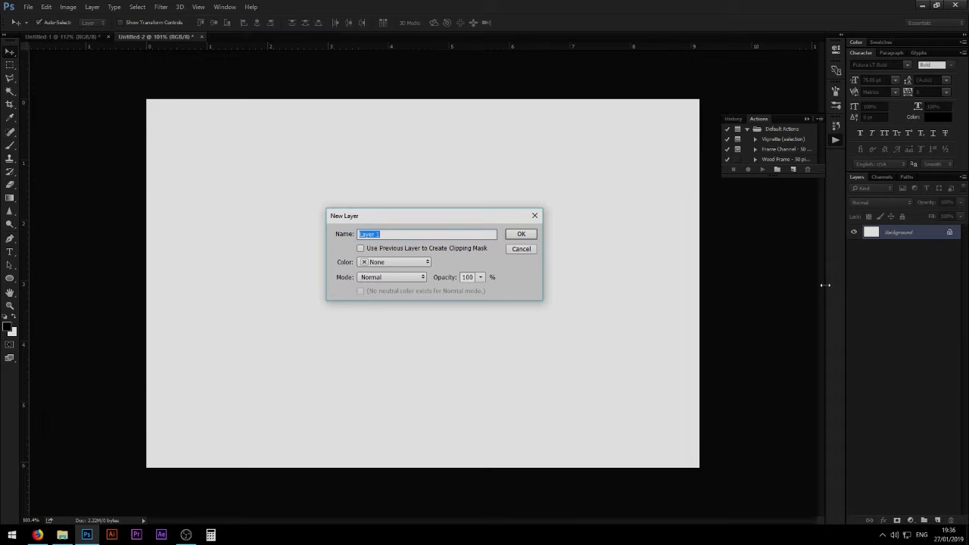
text(measure)
key(Return)
- Make a square marquee selection about 0.14 cm wide in the canvas's upper-right corner
key(m)
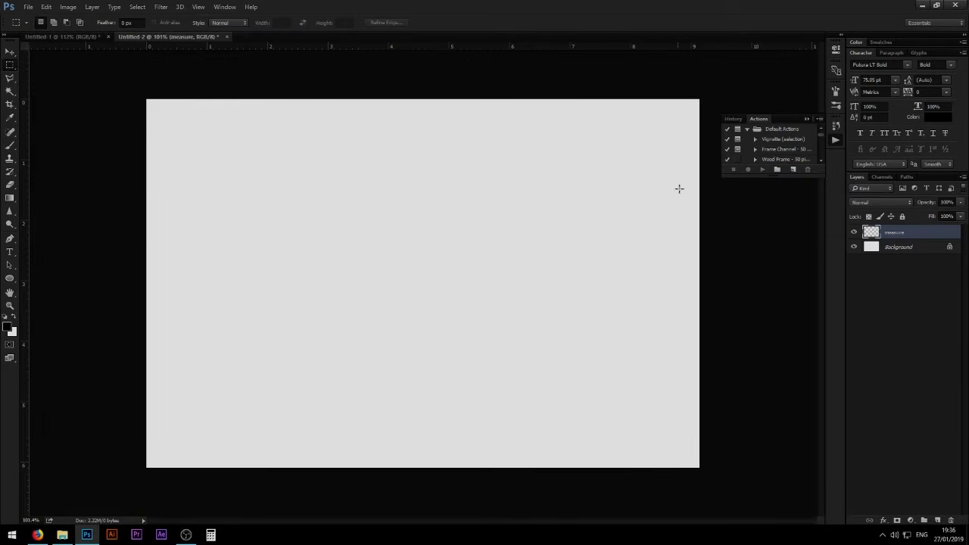
drag(676, 104, 440, 234)
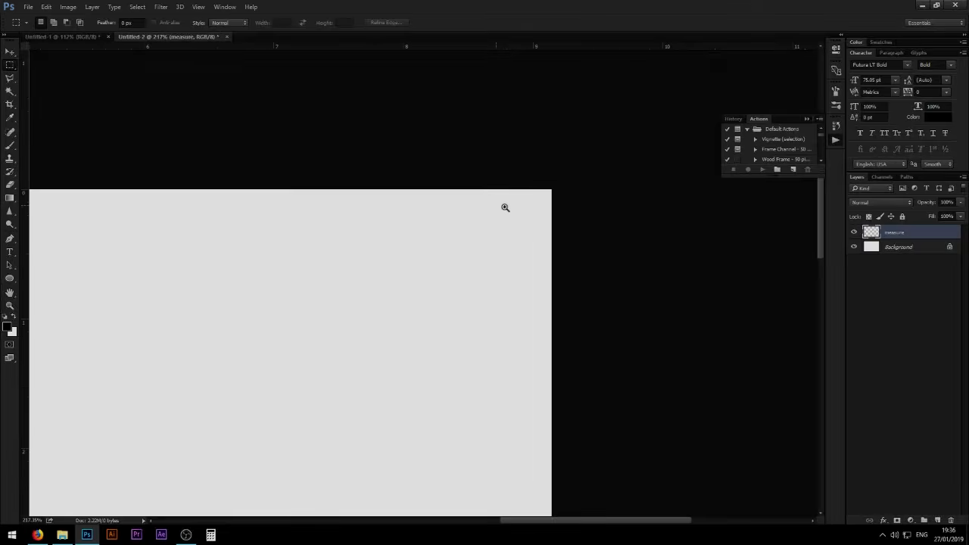
drag(505, 207, 528, 201)
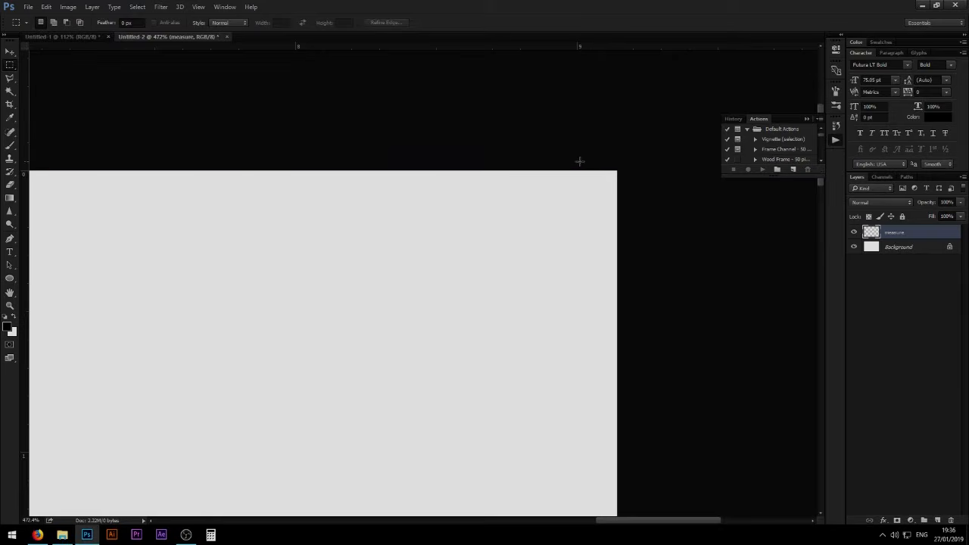
drag(577, 162, 656, 211)
right_click(8, 69)
click(6, 68)
- Fill the corner selection with black using the Brush tool on the measure layer and deselect
key(b)
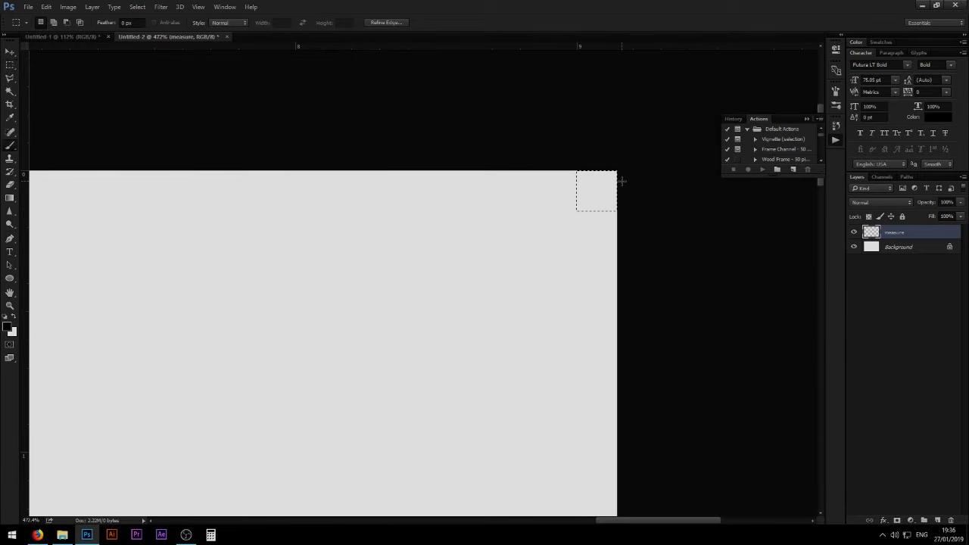
drag(508, 234, 492, 235)
drag(550, 180, 542, 399)
click(583, 211)
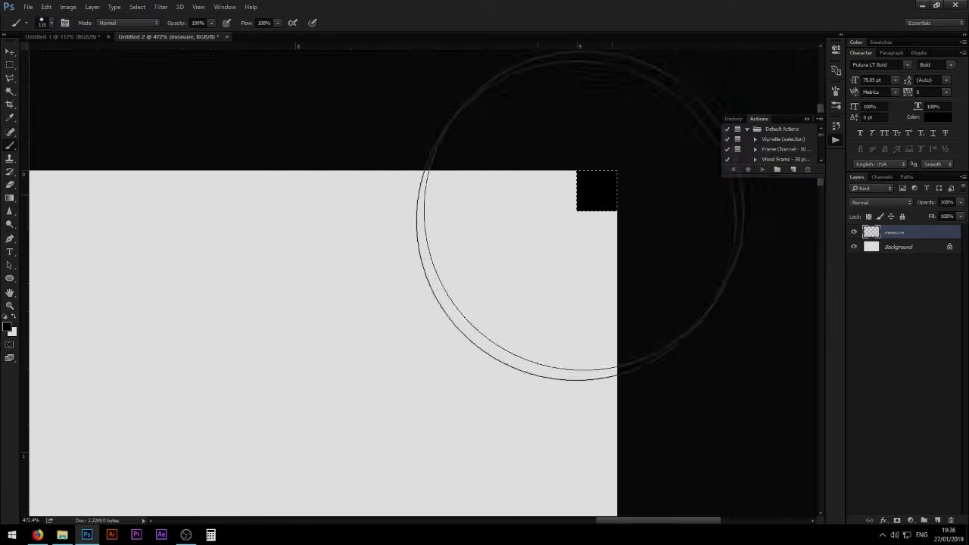
key(ctrl+d)
key(v)
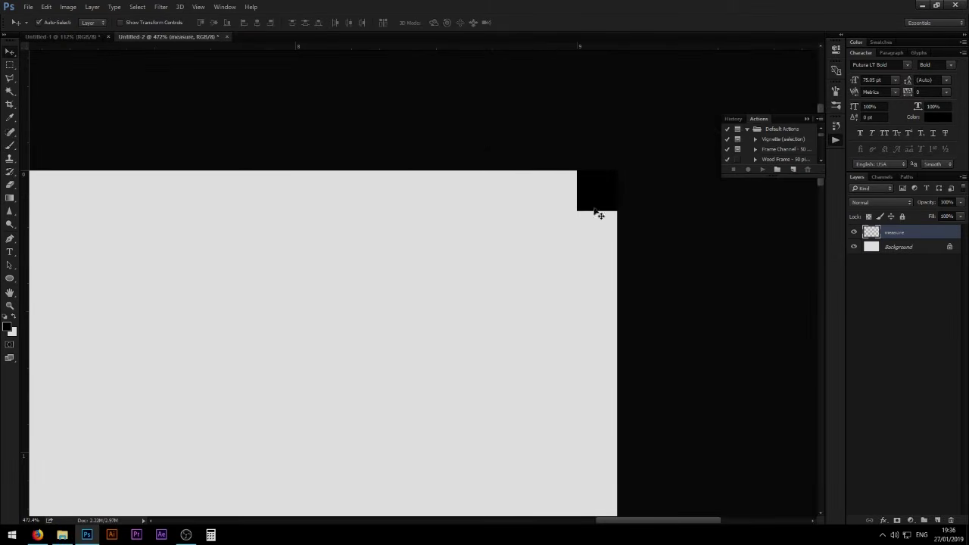
drag(541, 182, 465, 177)
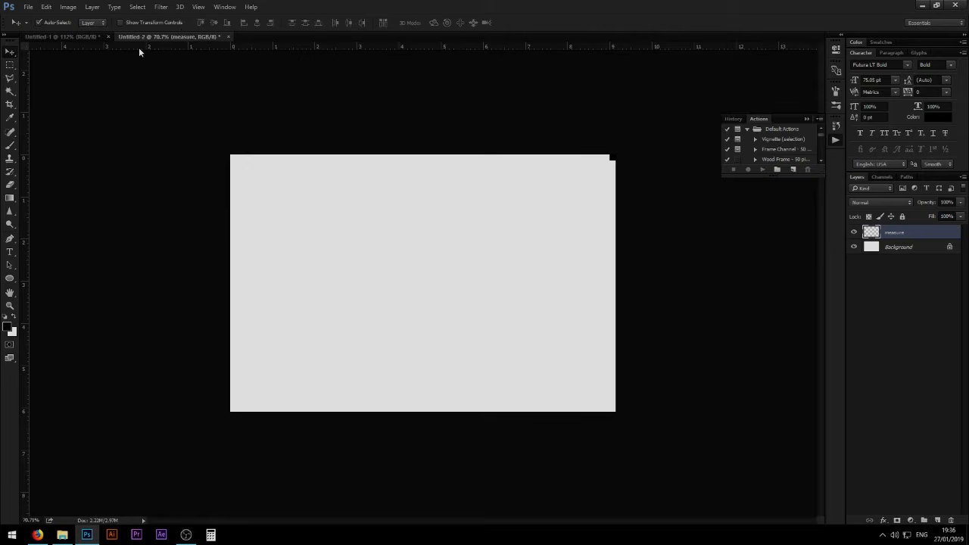
drag(139, 48, 249, 137)
key(ctrl+z)
click(225, 7)
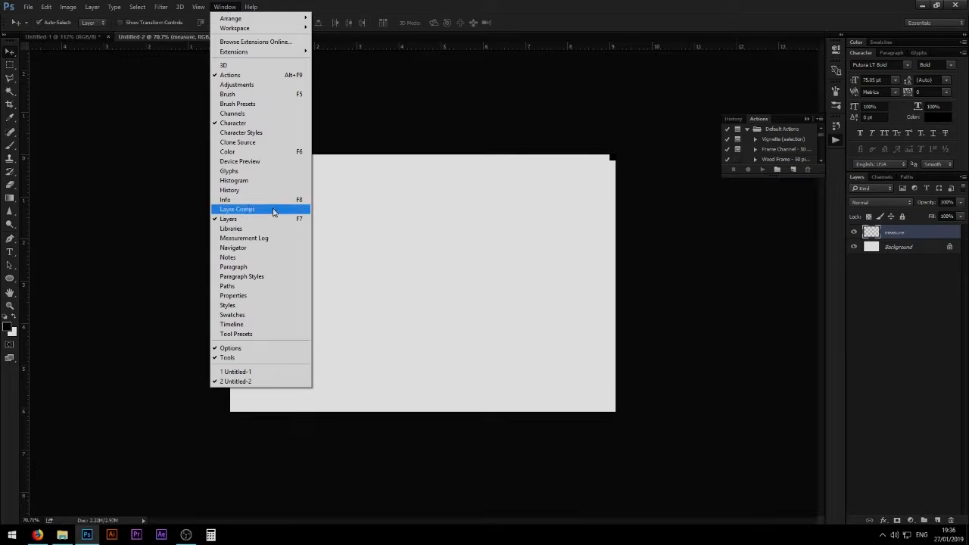
click(214, 7)
- Toggle the rulers off and back on, and look up the Rulers command
key(ctrl)
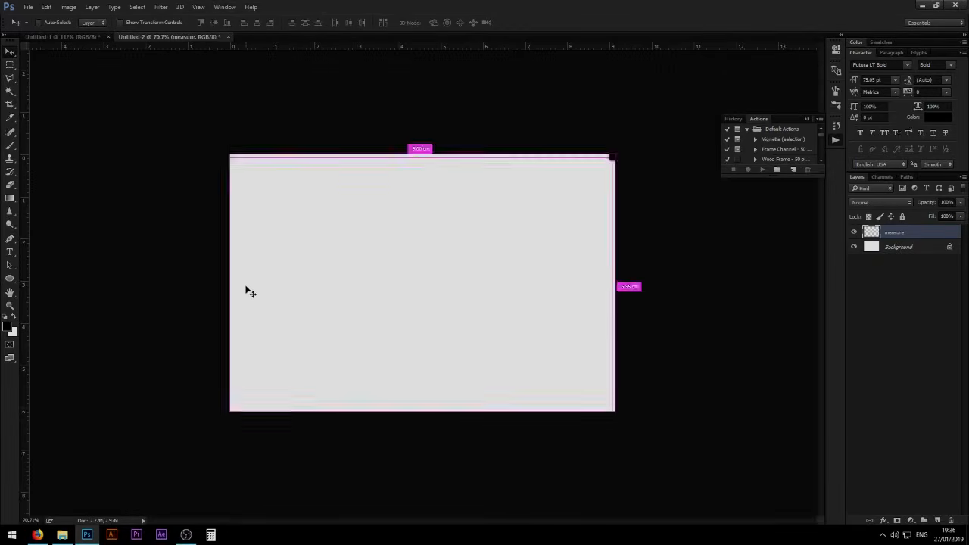
key(ctrl+r)
key(ctrl+r)
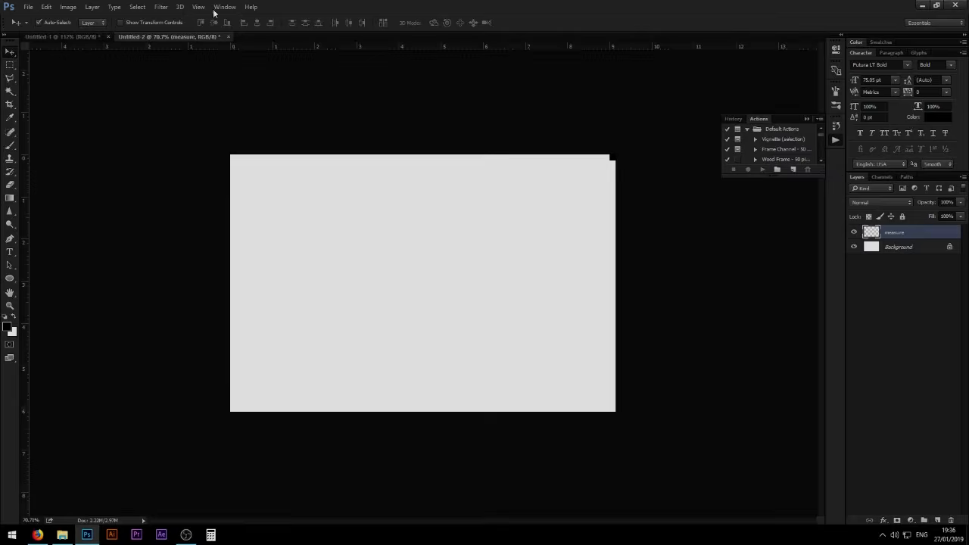
click(220, 6)
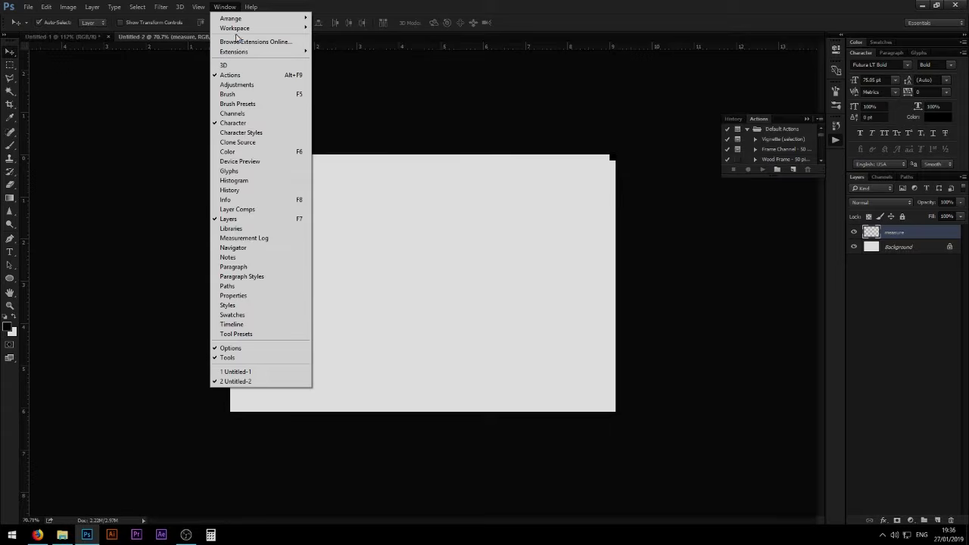
mouse_move(200, 8)
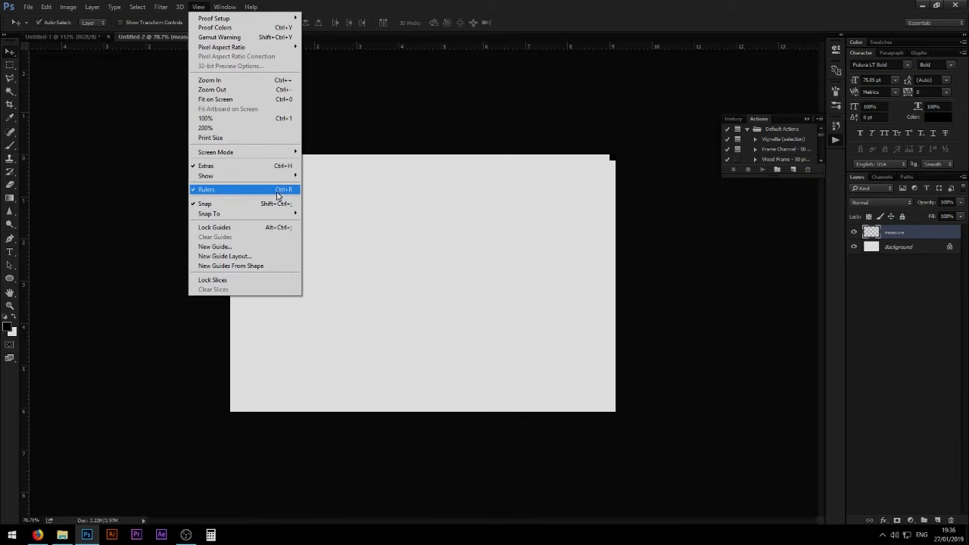
click(417, 201)
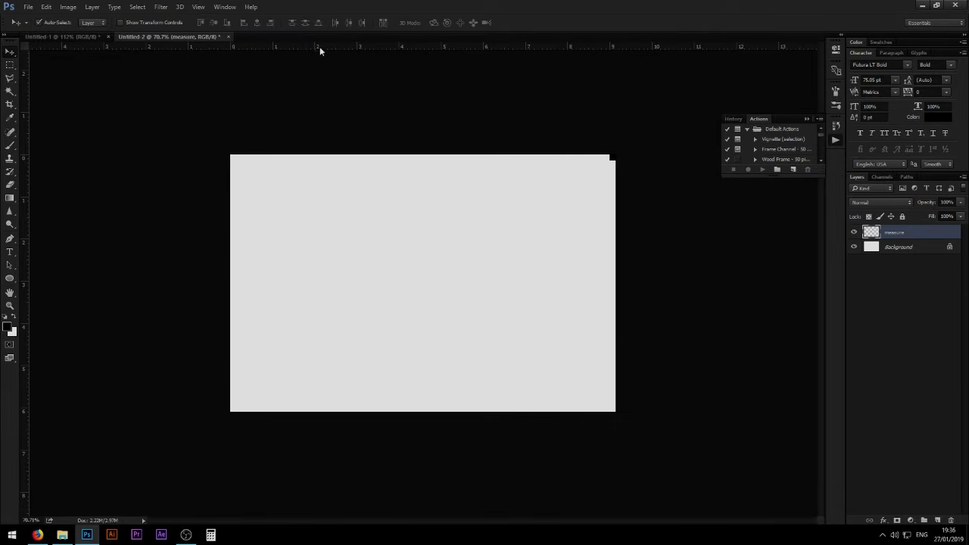
- Place a horizontal guide along the black square's lower edge and a vertical guide along its left edge
drag(322, 45, 500, 164)
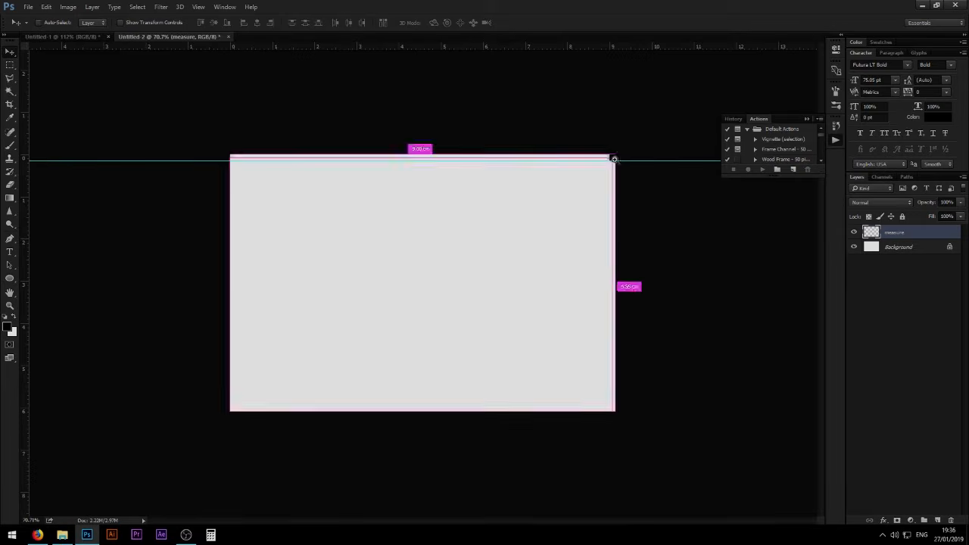
drag(612, 158, 406, 103)
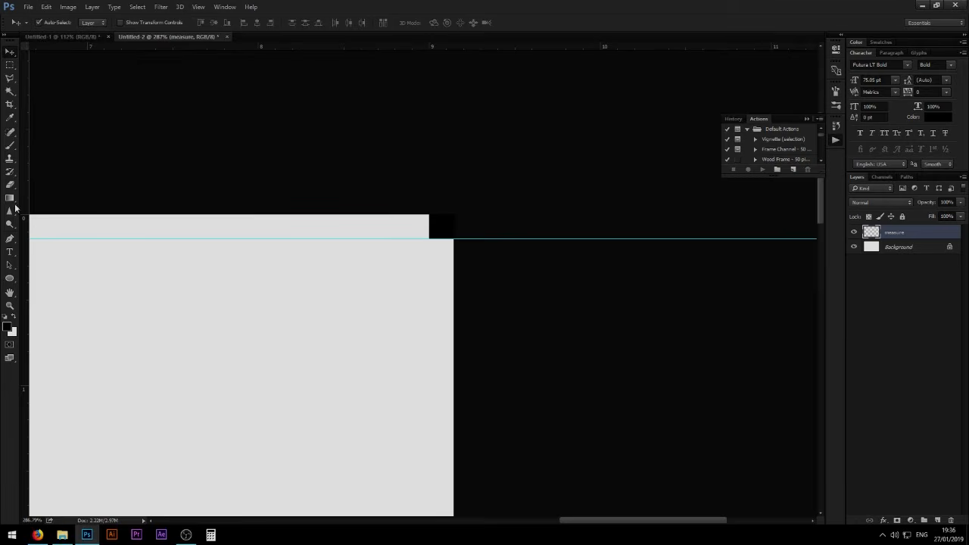
drag(25, 199, 436, 311)
drag(417, 268, 407, 292)
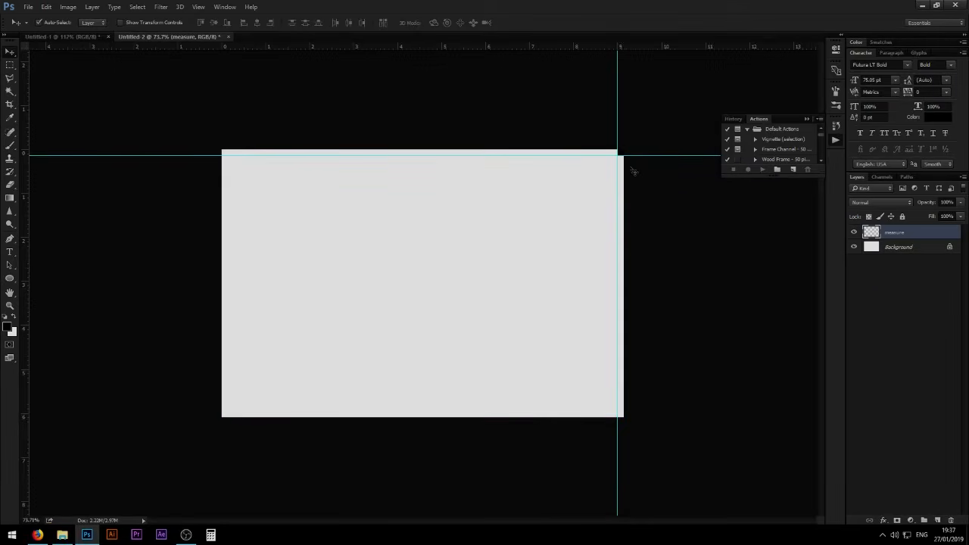
- Move the black square to the canvas's lower-left corner and place guides along its upper and right edges
drag(621, 153, 277, 350)
drag(277, 47, 325, 326)
drag(311, 47, 289, 366)
key(ctrl+0)
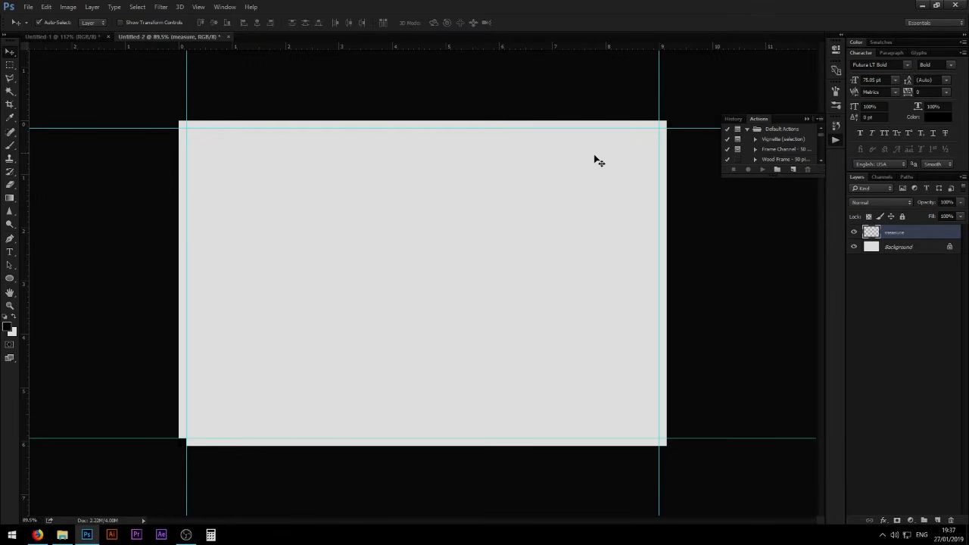
key(ctrl+space)
drag(191, 123, 290, 166)
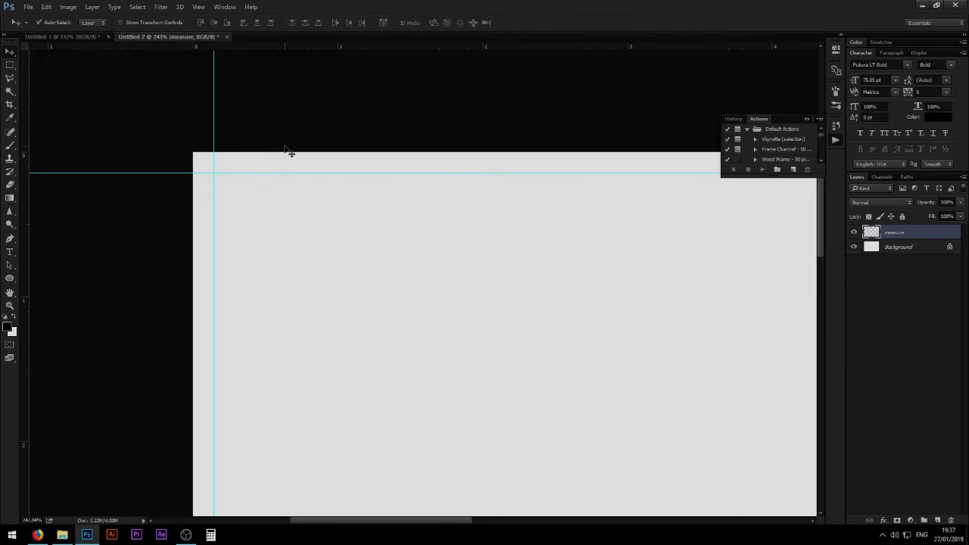
key(ctrl+space)
drag(396, 197, 361, 196)
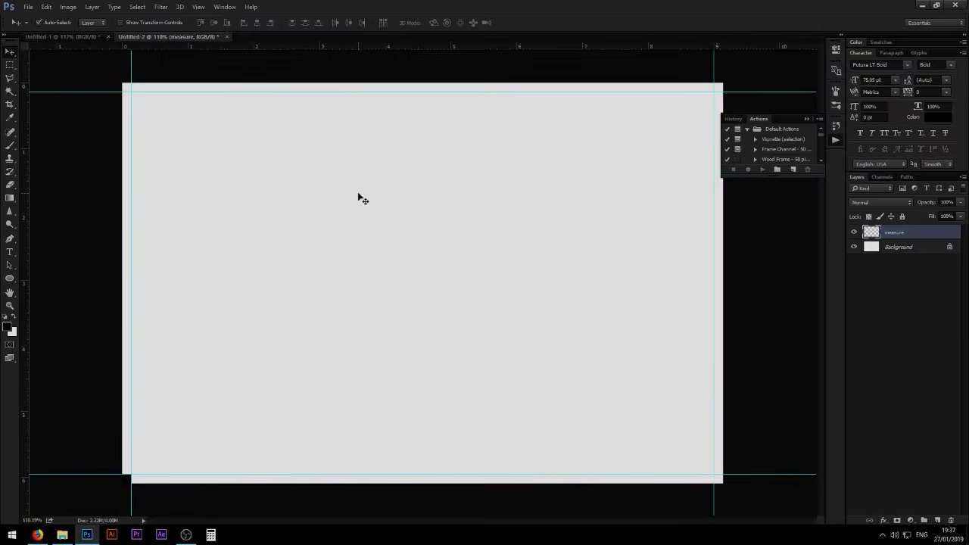
- Switch to Firefox and copy the dark jungle leaf image from the green plants image results
click(87, 37)
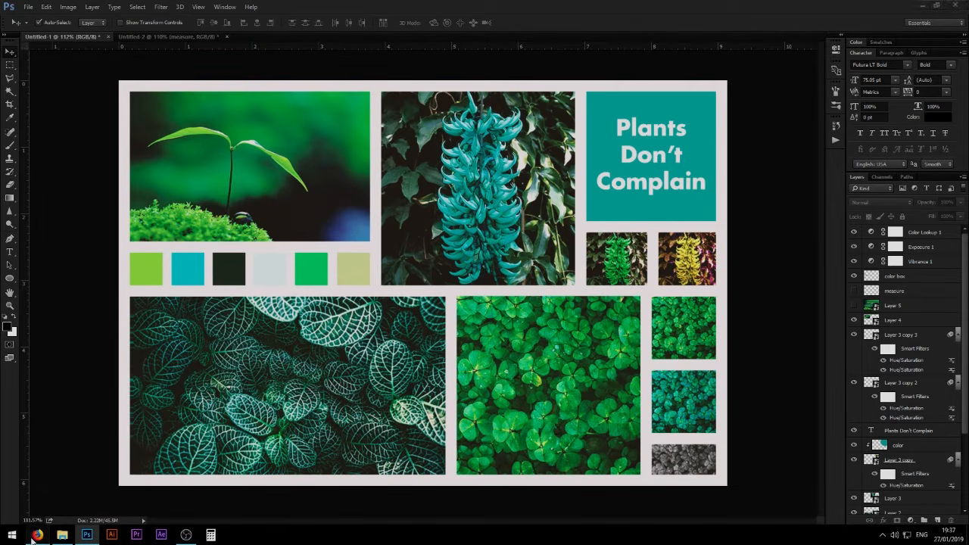
click(37, 534)
click(684, 6)
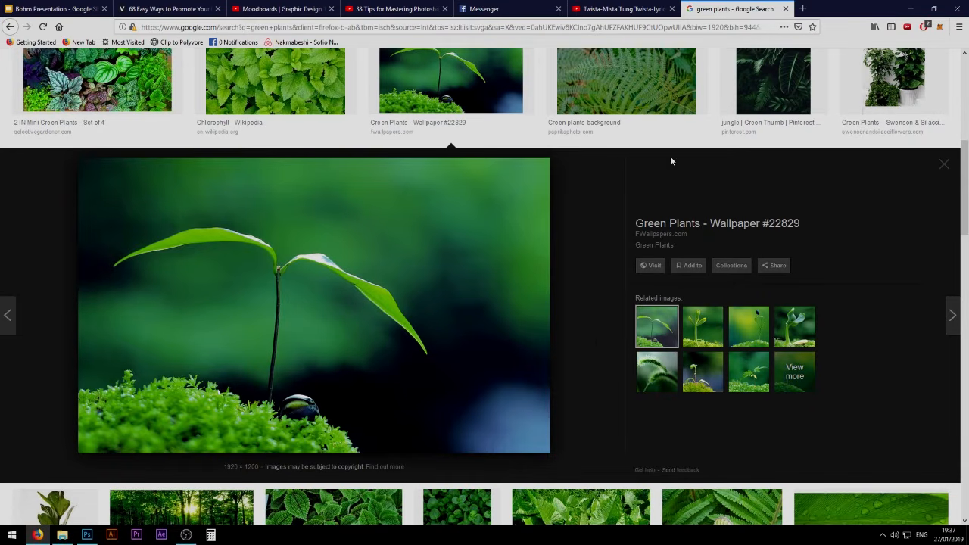
scroll(591, 335, up, 3)
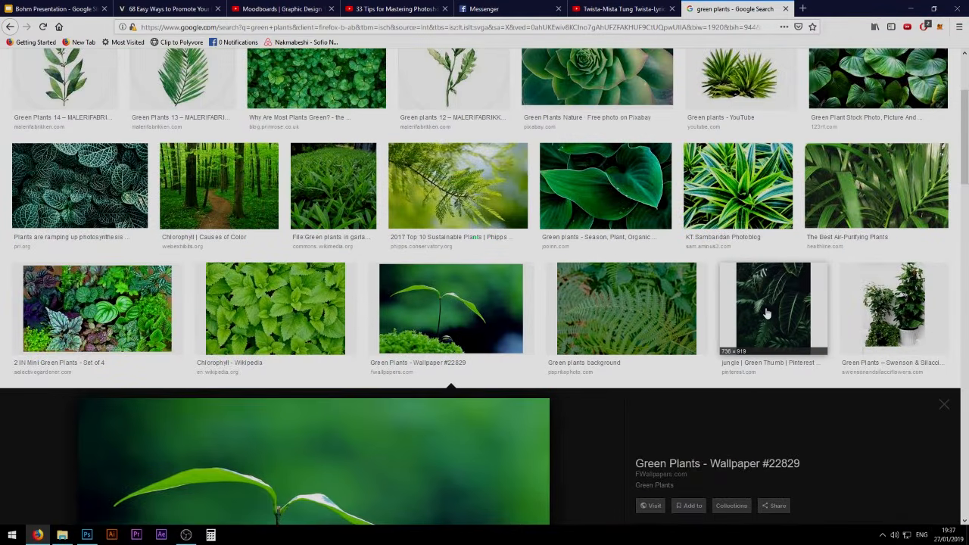
click(766, 318)
scroll(265, 213, up, 2)
scroll(331, 277, down, 3)
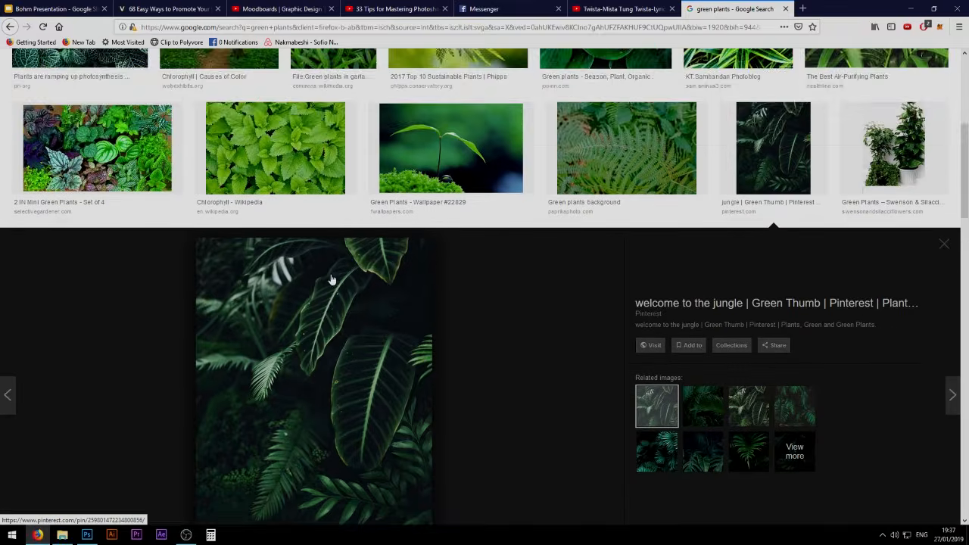
right_click(274, 232)
click(318, 329)
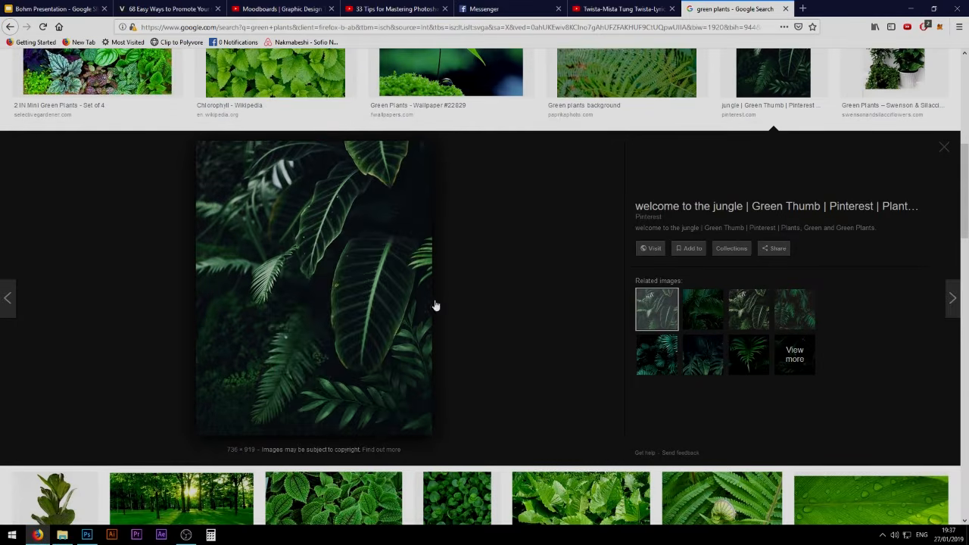
- Switch back to Photoshop and paste the copied jungle leaf image into Untitled-2
key(alt+Tab)
click(201, 37)
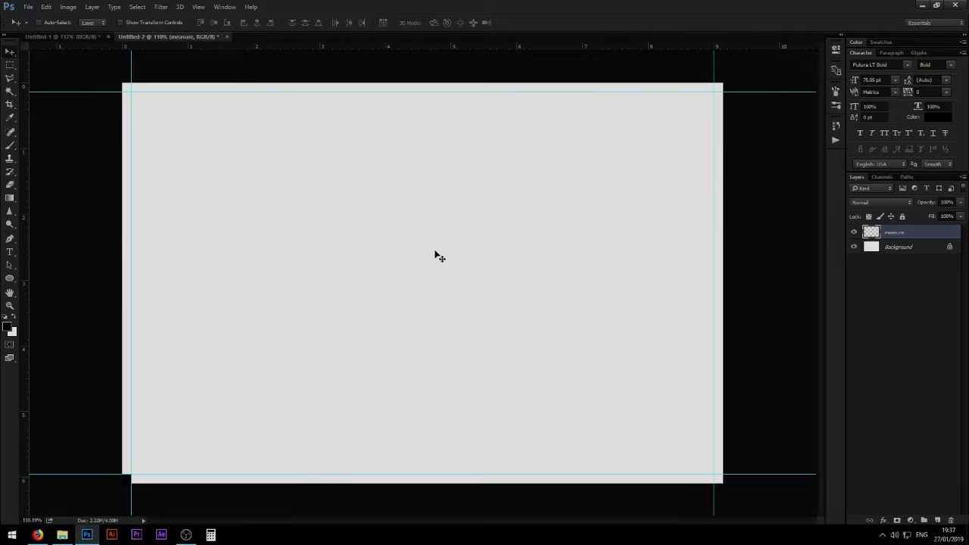
key(ctrl+v)
- Copy the Chlorophyll - Wikipedia leaf image from Firefox, paste it into Untitled-2 in Photoshop, and return to the browser
key(alt+Tab)
scroll(555, 256, up, 3)
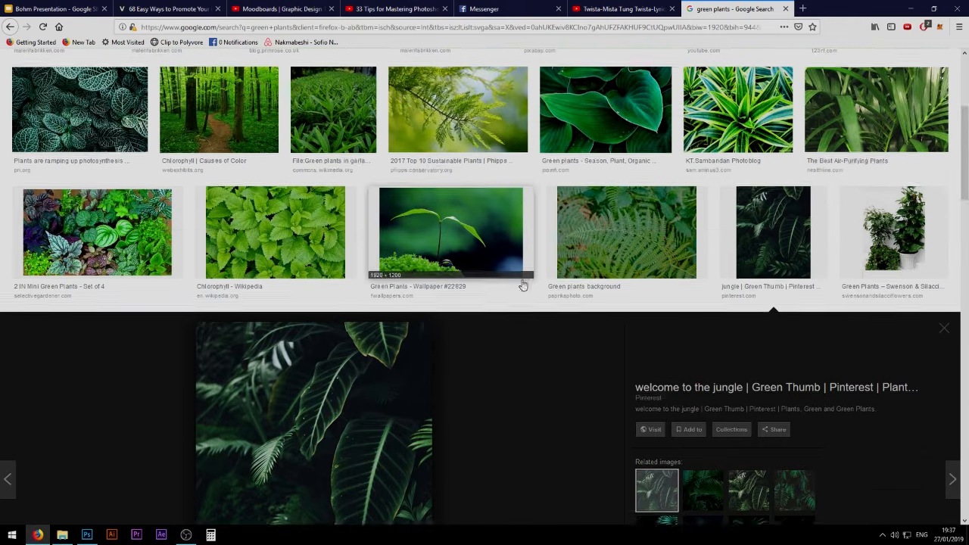
right_click(350, 377)
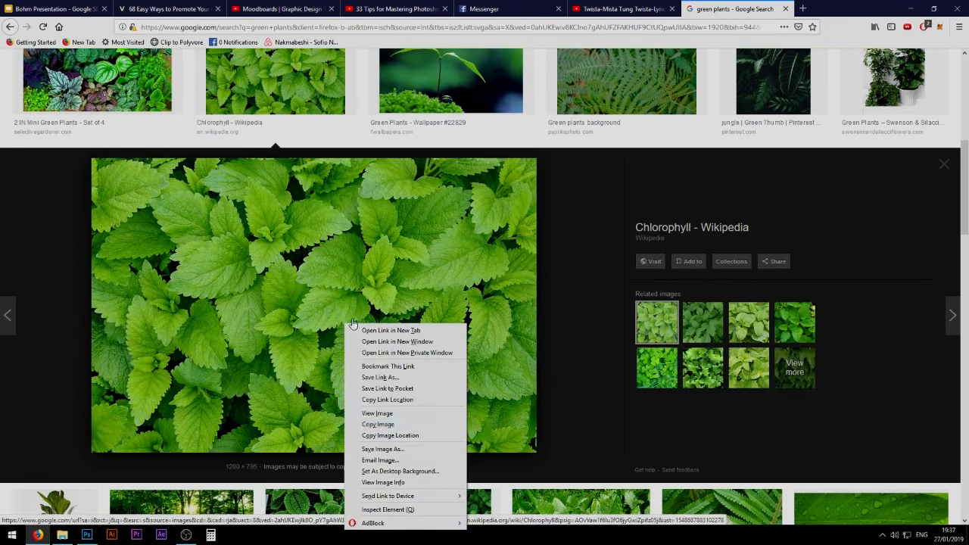
click(371, 427)
key(alt+Tab)
key(ctrl+v)
key(alt+Tab)
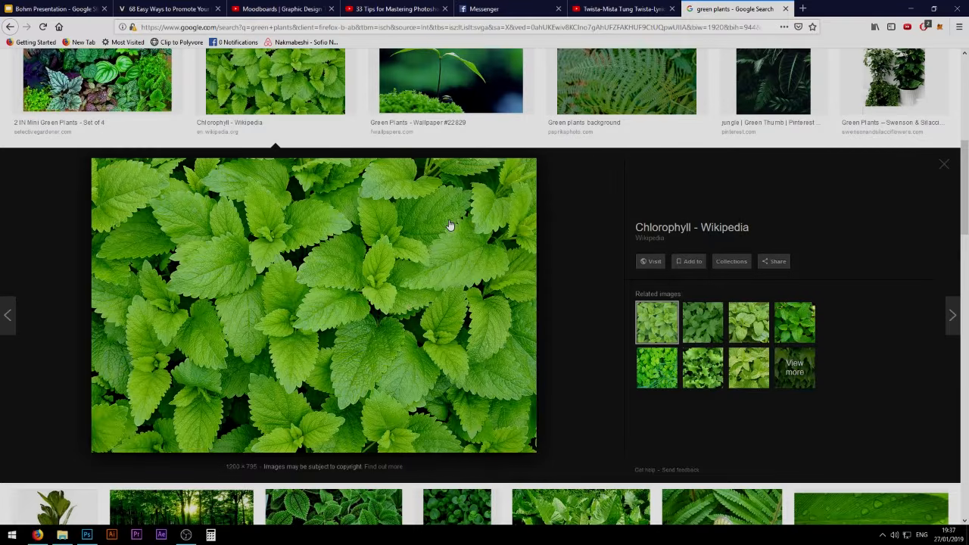
- Find the 2017 Top 10 Sustainable Plants branch image in the green plants results and copy it
scroll(450, 227, up, 3)
click(735, 153)
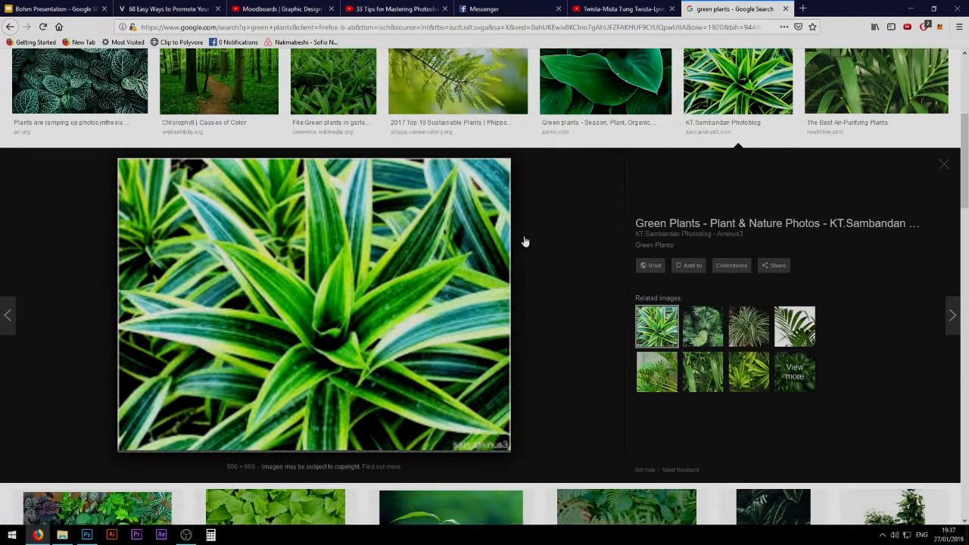
scroll(514, 227, up, 2)
click(456, 161)
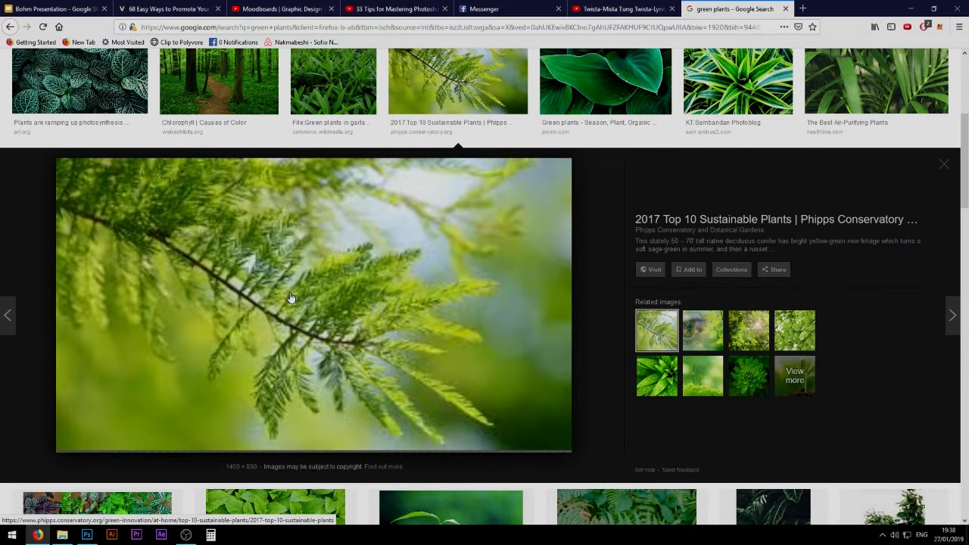
right_click(313, 288)
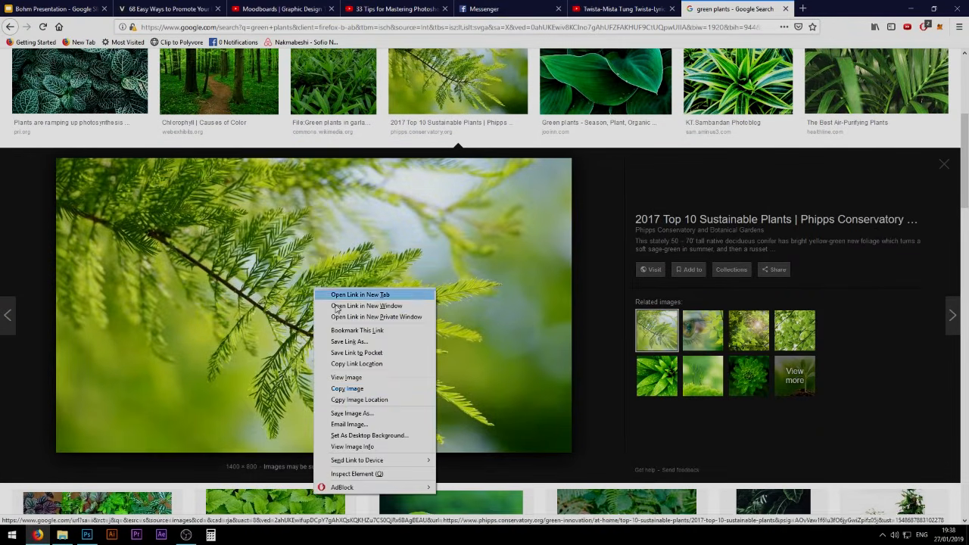
click(347, 389)
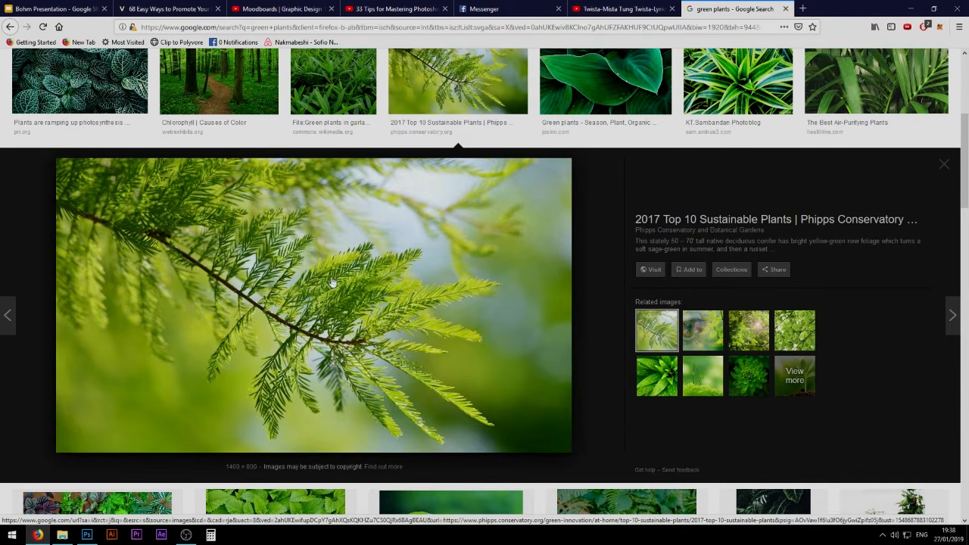
- Switch to Photoshop, paste the copied branch image into Untitled-2, and keep its layer selected
key(alt+Tab)
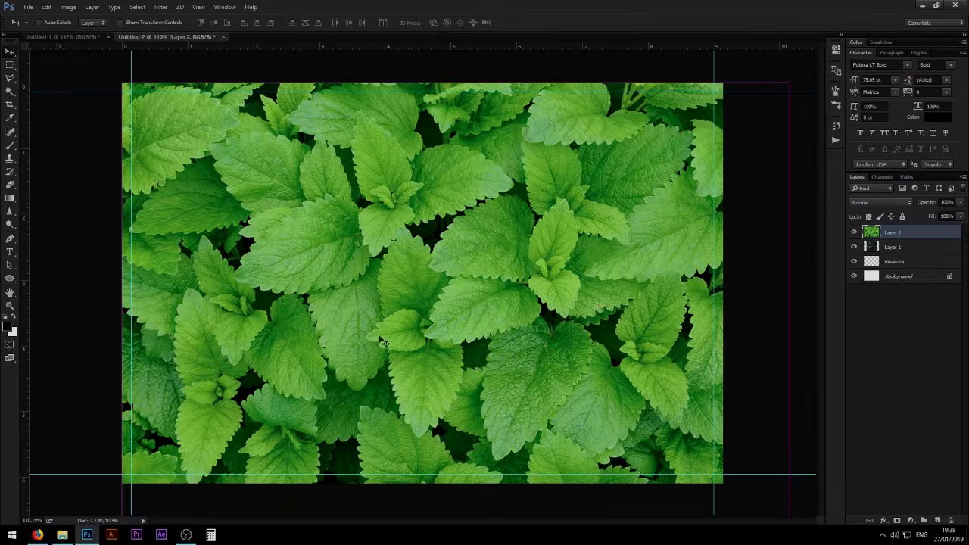
key(ctrl+v)
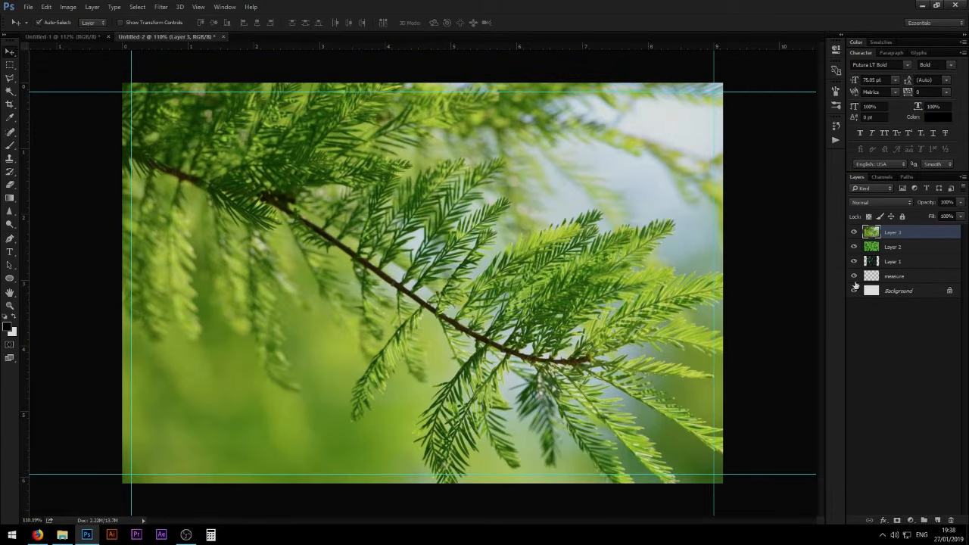
click(914, 248)
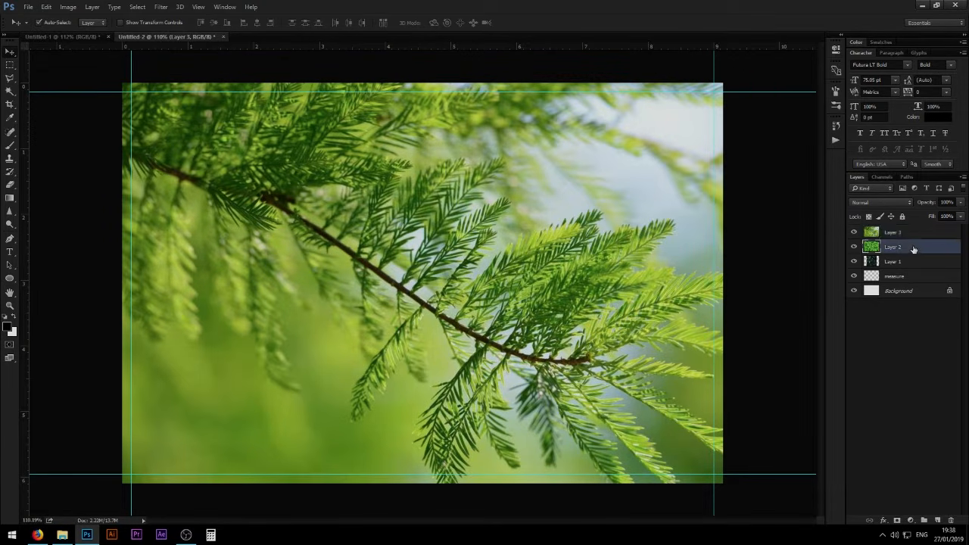
click(911, 233)
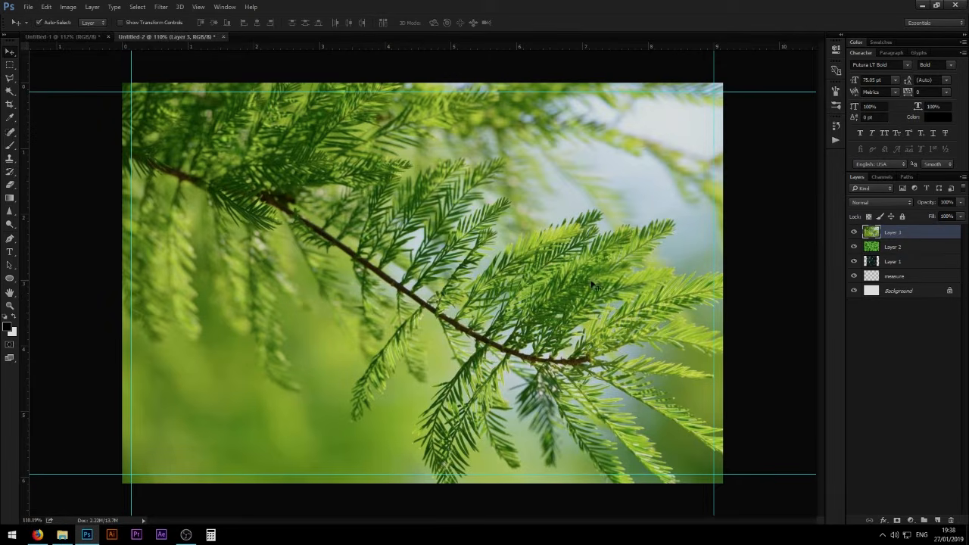
- Try shrinking the pasted branch image to about 35% and enlarging it again as a regular layer
key(ctrl+t)
key(ctrl+0)
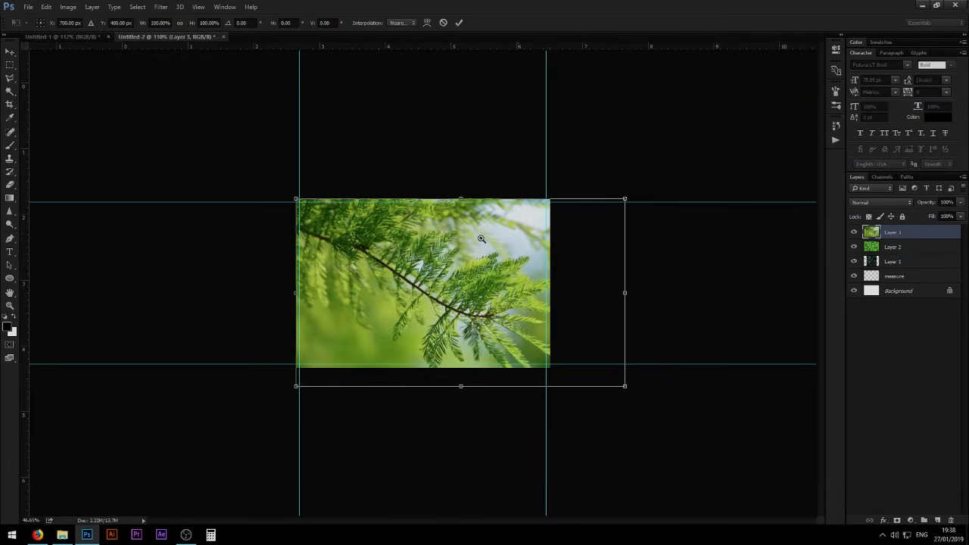
drag(625, 387, 411, 265)
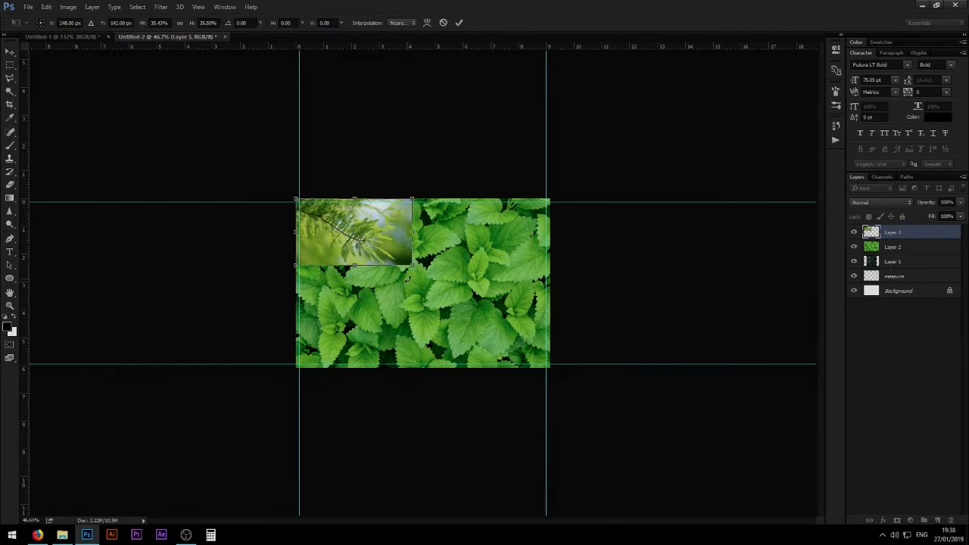
key(Return)
scroll(367, 225, up, 6)
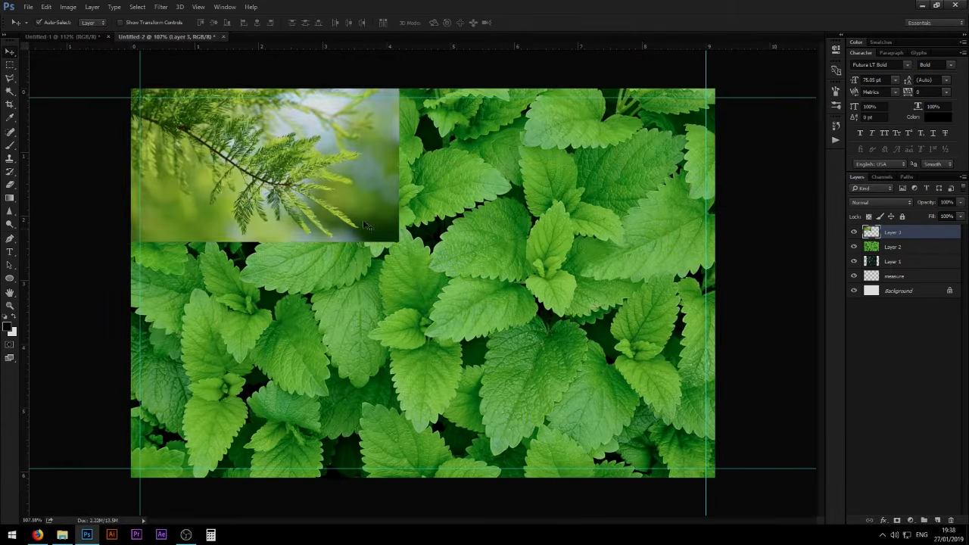
key(ctrl+t)
drag(399, 242, 604, 360)
key(Return)
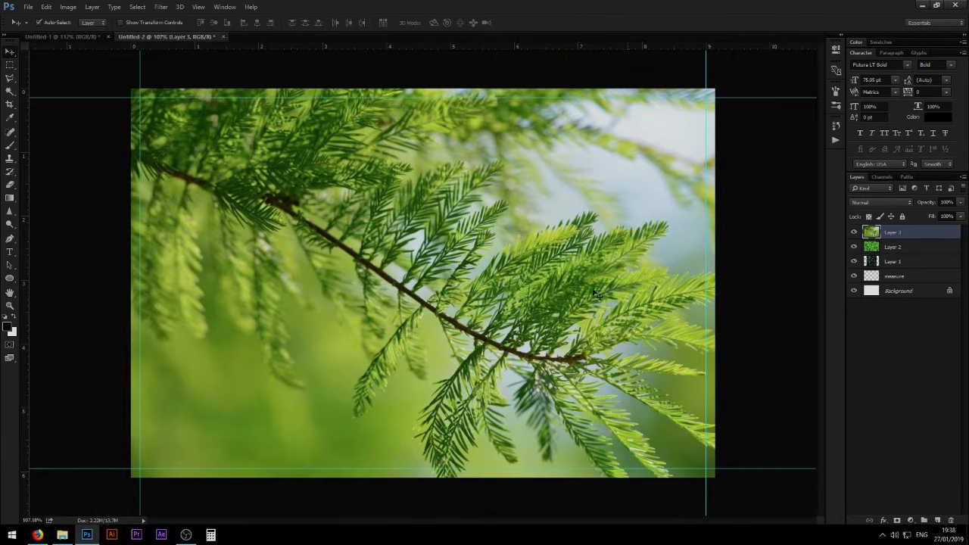
- Shift the branch image up and to the left, and convert Layer 3 to a Smart Object
drag(435, 274, 352, 227)
right_click(900, 250)
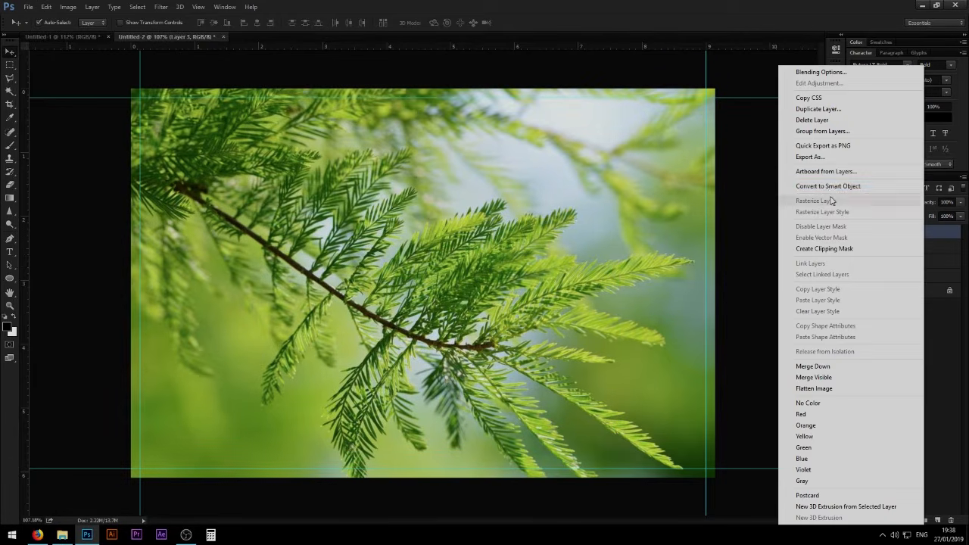
click(814, 186)
right_click(904, 235)
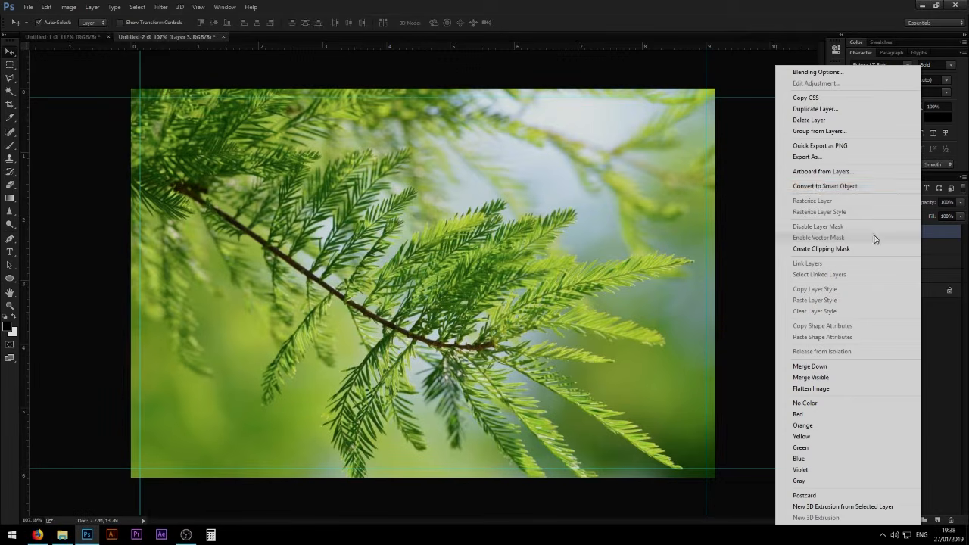
click(811, 188)
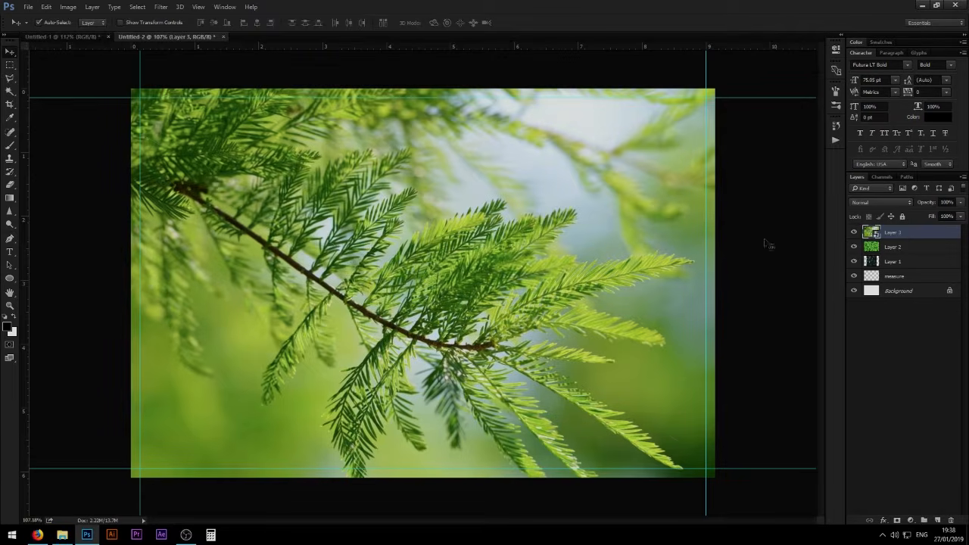
- Shrink the branch Smart Object to about 25% and position it over the upper middle of the canvas
key(ctrl+t)
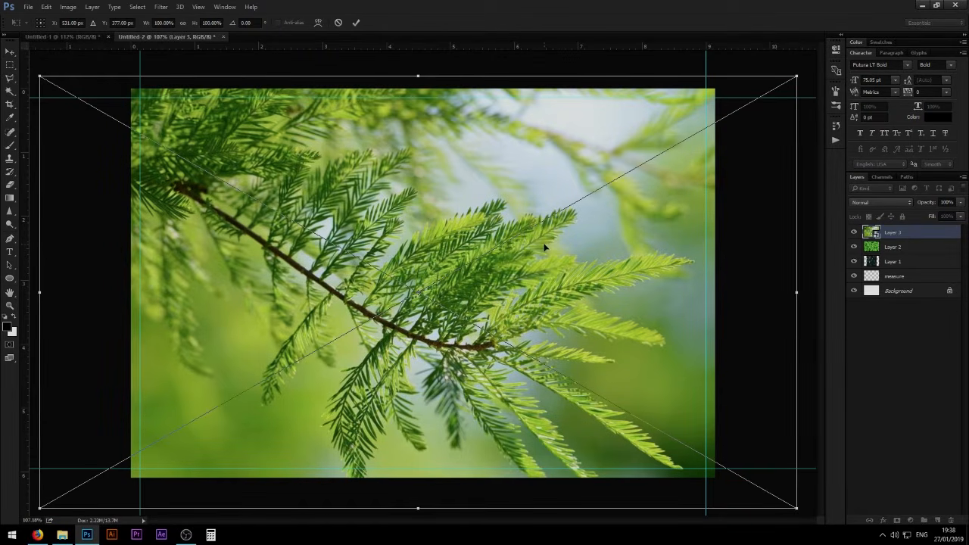
key(ctrl+0)
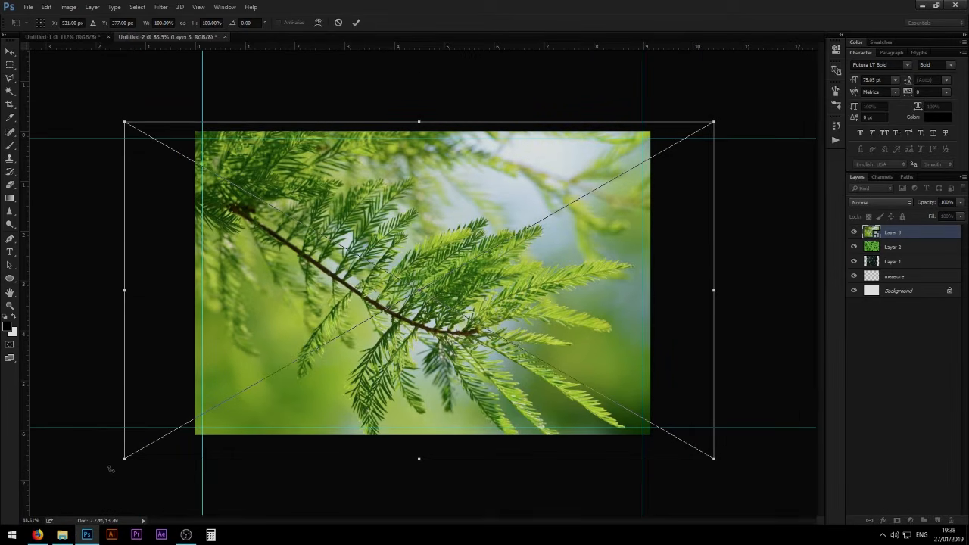
drag(124, 459, 579, 237)
drag(636, 198, 493, 248)
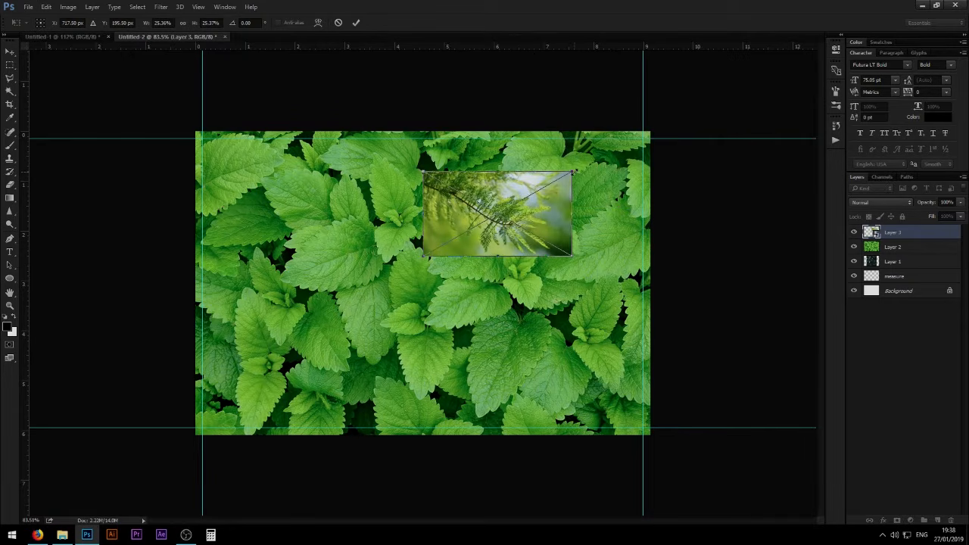
- Enlarge the branch Smart Object to about 105% and reposition it over most of the canvas
drag(572, 172, 810, 80)
key(Return)
key(ctrl+t)
drag(679, 211, 650, 253)
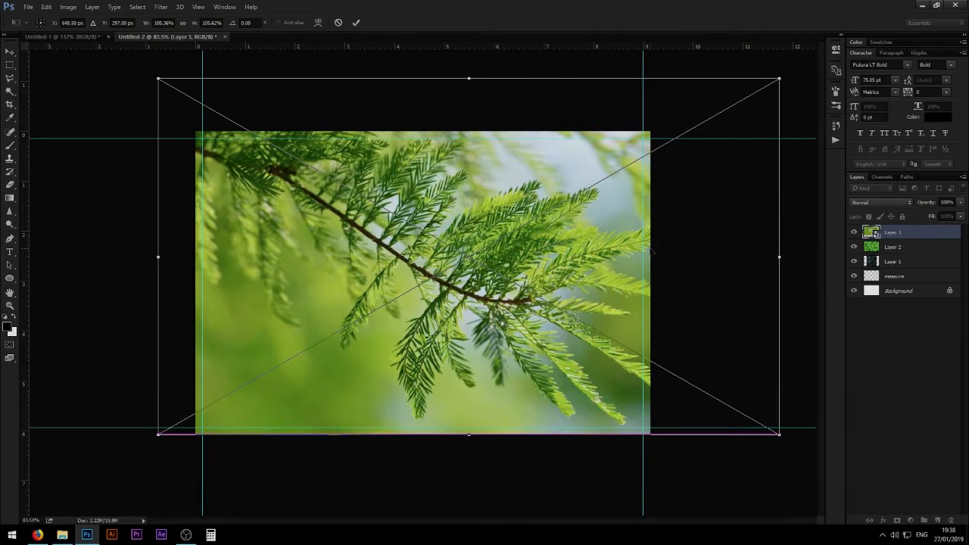
key(Return)
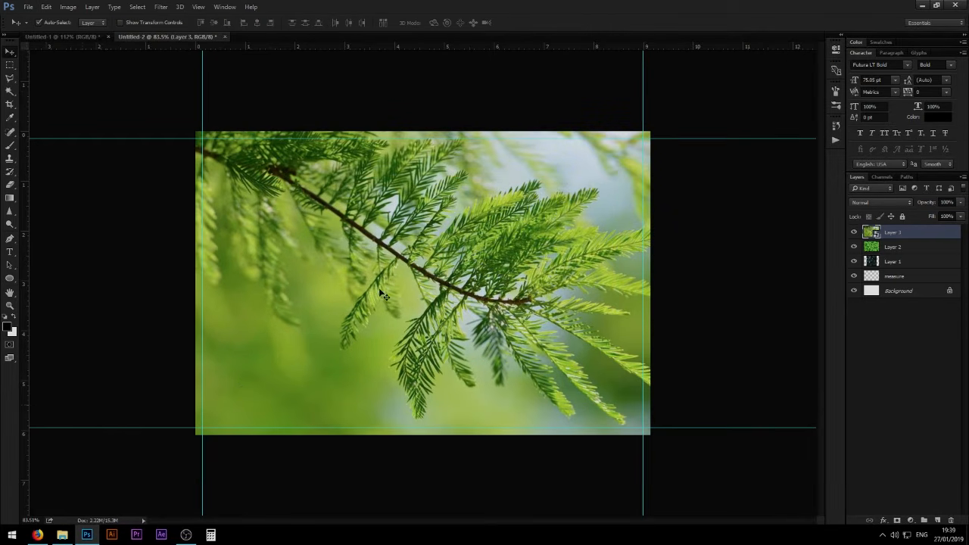
drag(382, 296, 417, 294)
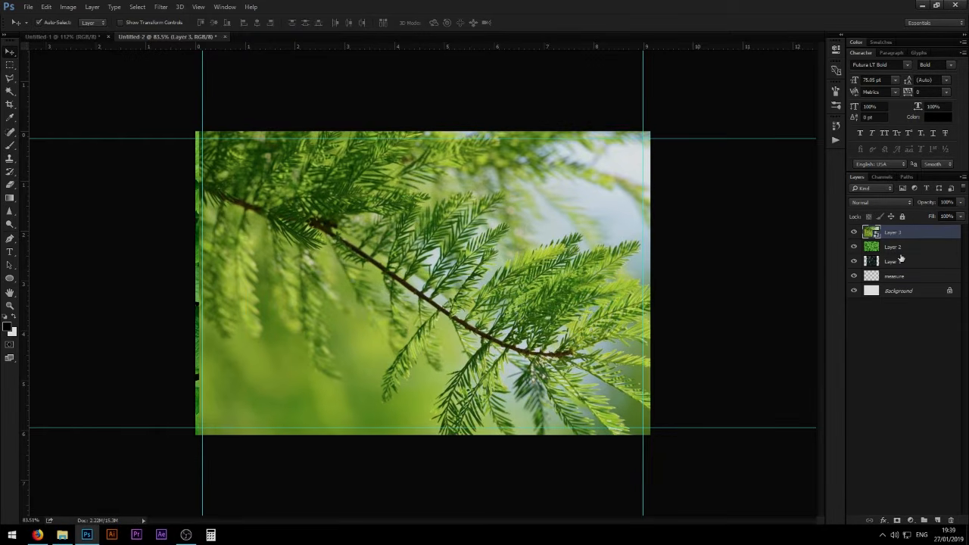
- Convert Layer 2 and Layer 1 to Smart Objects and reselect Layer 3
click(919, 249)
right_click(919, 250)
click(878, 188)
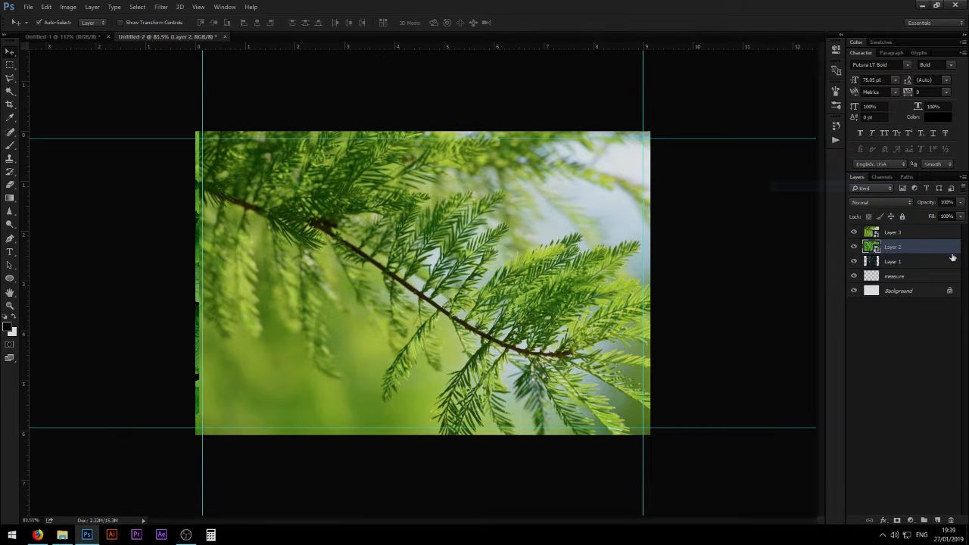
click(919, 261)
right_click(919, 261)
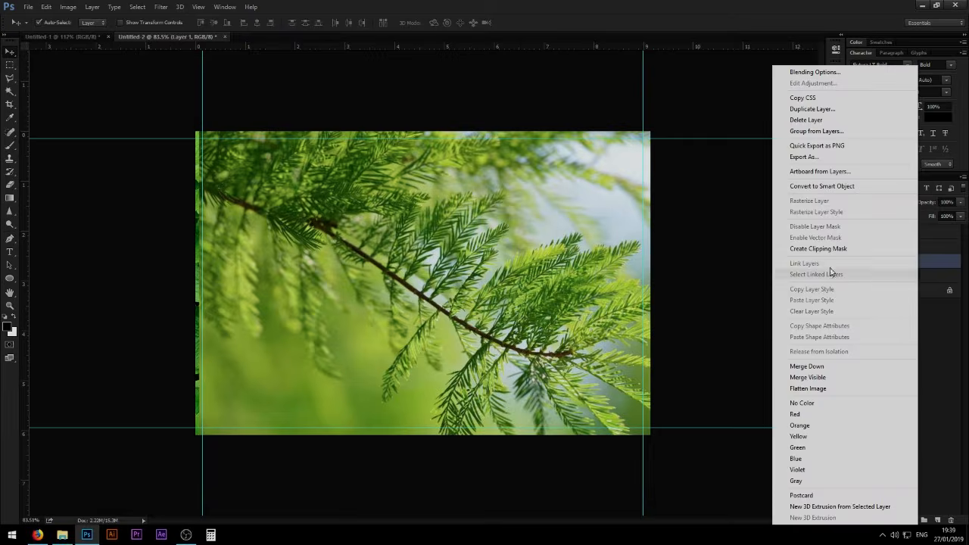
click(816, 186)
click(919, 232)
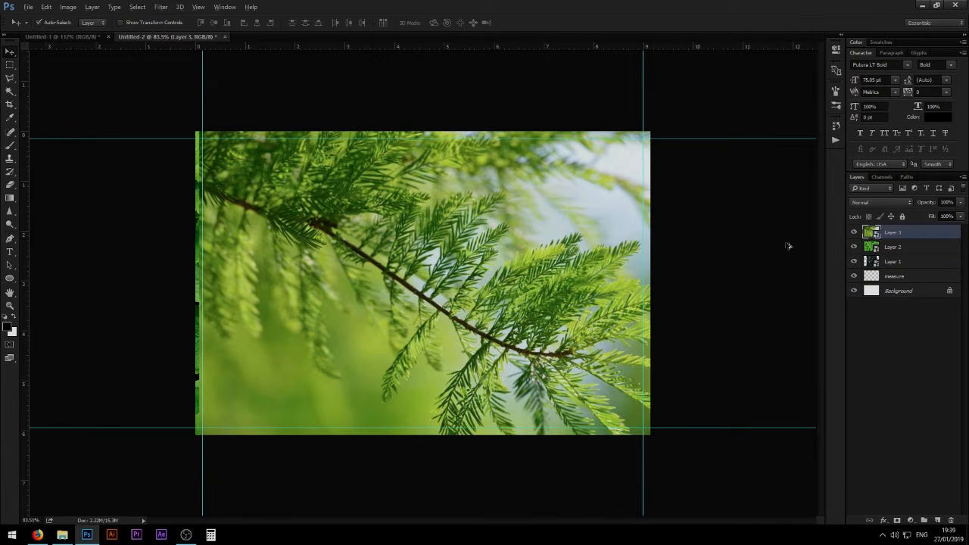
- Switch to Firefox and copy the dark green leaf image titled Green plants - Season, Plant, Organic
key(alt+Tab)
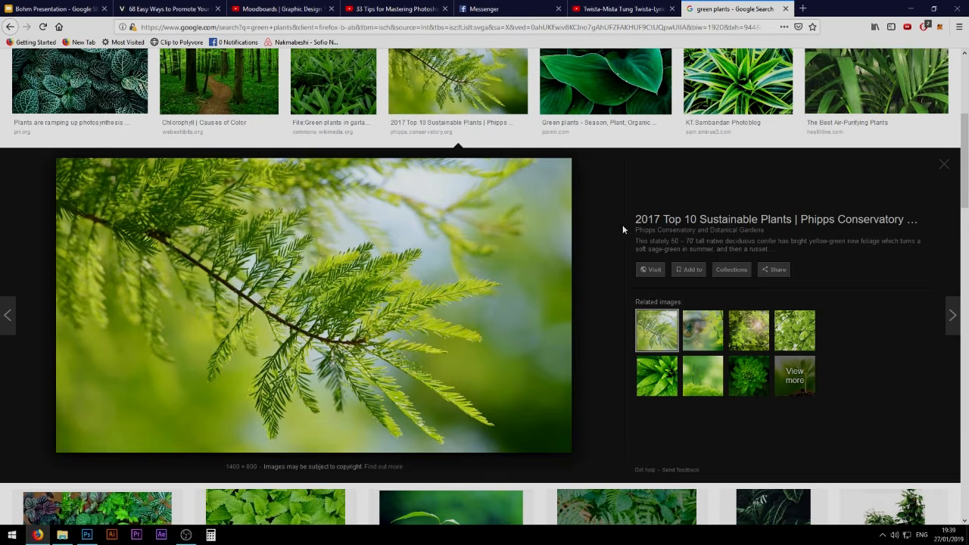
scroll(623, 229, up, 3)
scroll(621, 320, down, 2)
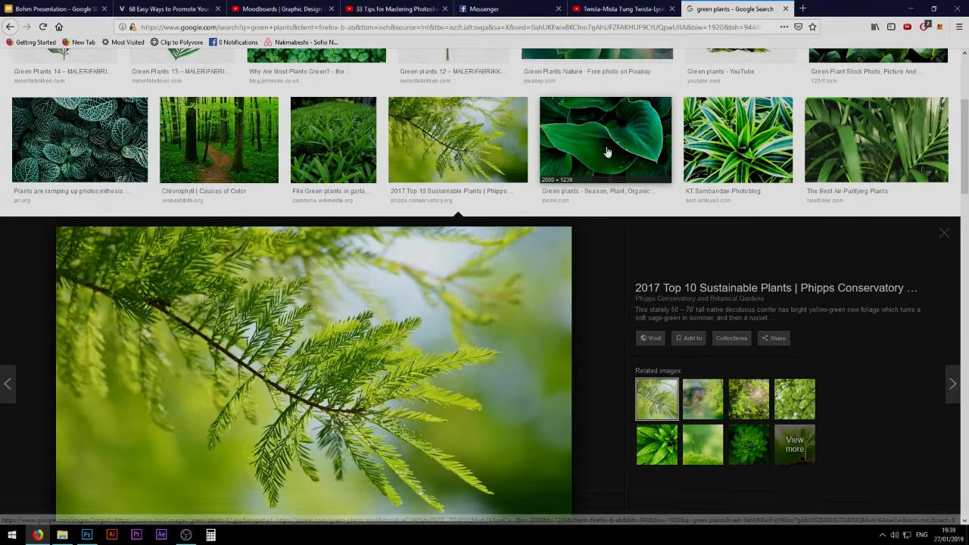
click(606, 152)
scroll(598, 174, down, 3)
right_click(400, 329)
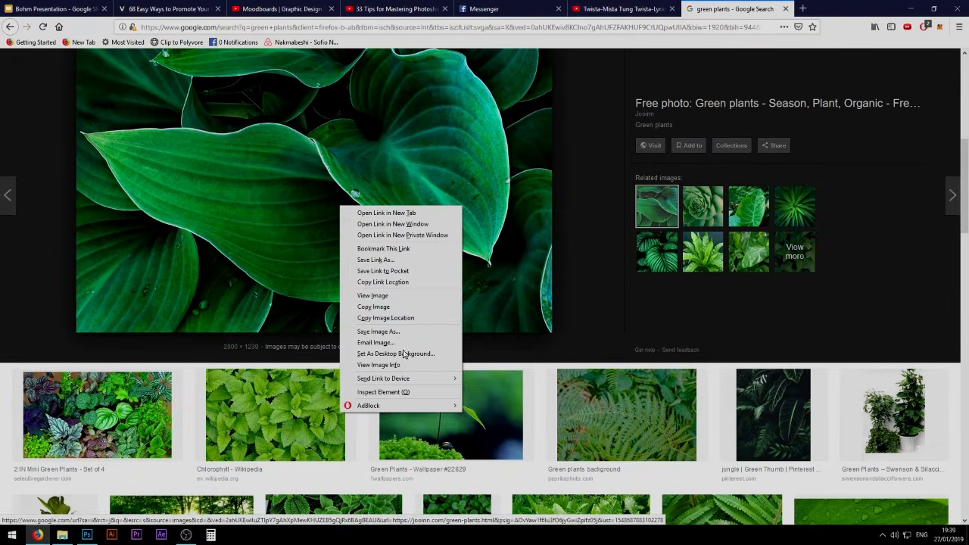
click(378, 307)
- Switch back to Photoshop, hide Layers 2 and 3, and paste the copied dark green leaf image
key(alt+Tab)
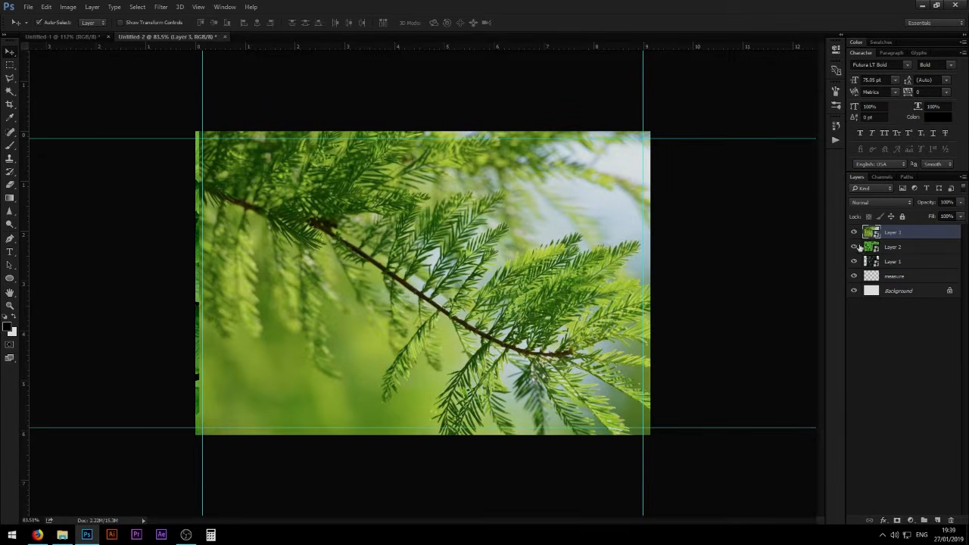
click(853, 233)
key(ctrl+v)
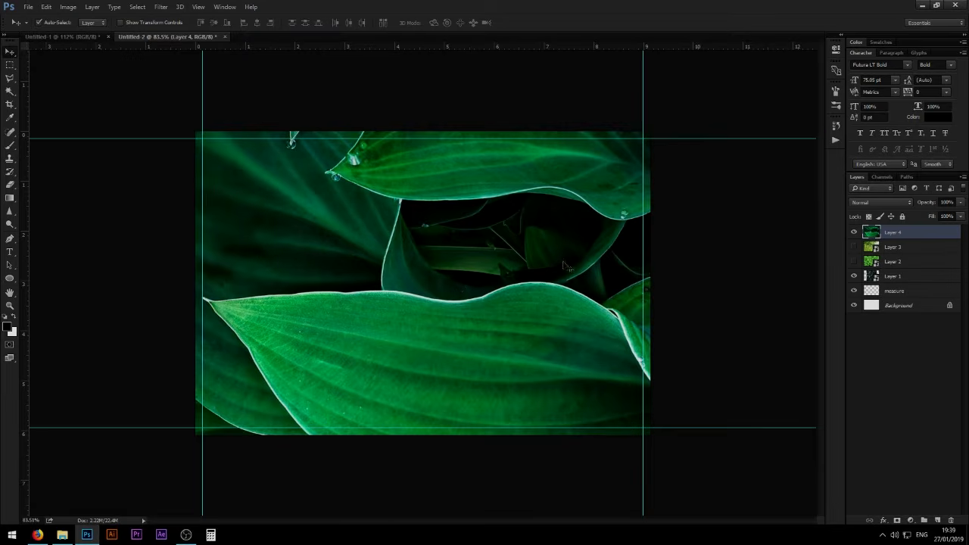
- Convert the pasted leaf image on Layer 4 to a Smart Object and reposition it to cover the canvas
drag(564, 266, 533, 271)
right_click(929, 233)
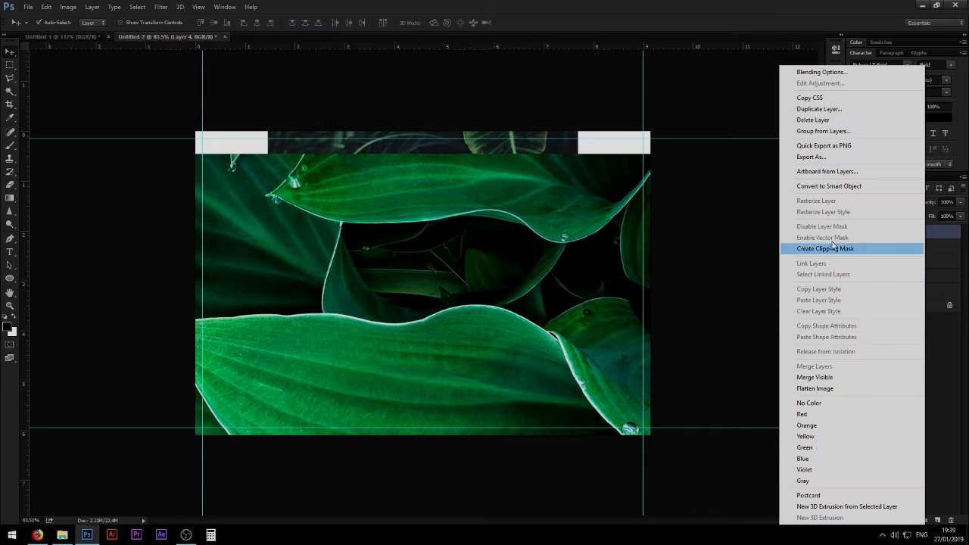
click(835, 193)
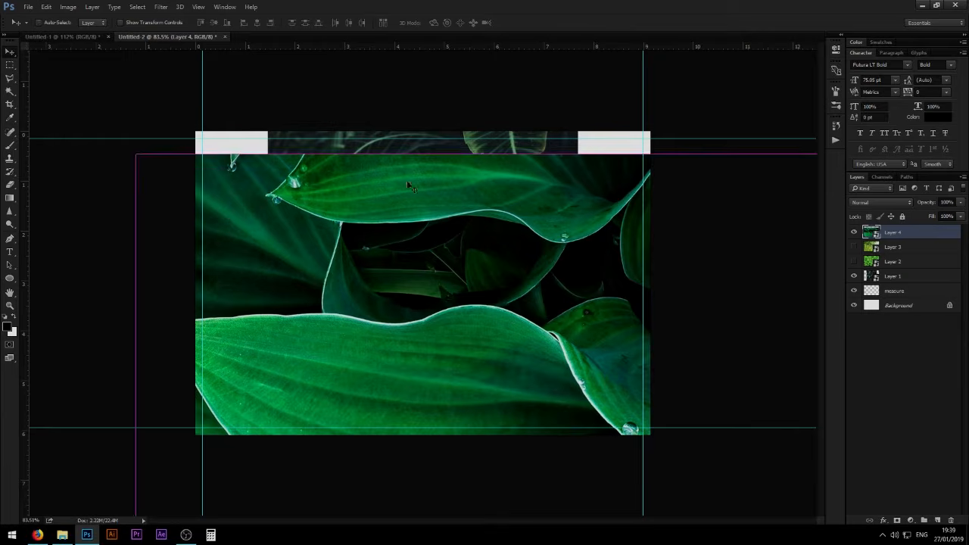
drag(489, 277, 477, 239)
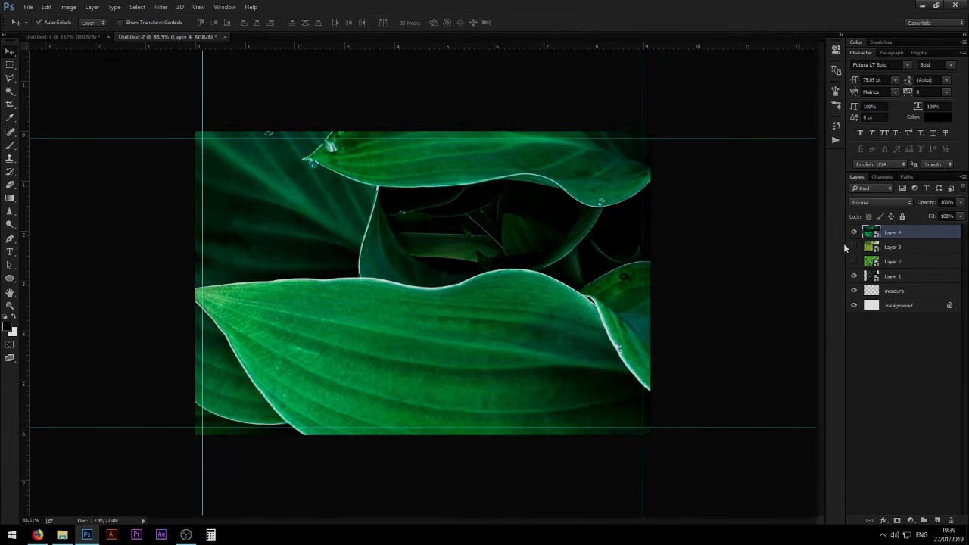
- Show Layers 2 and 3 again, and scale the Layer 4 leaf image to about 30% inside the canvas's upper-left margin guides
drag(355, 216, 390, 234)
key(ctrl+t)
drag(723, 454, 626, 356)
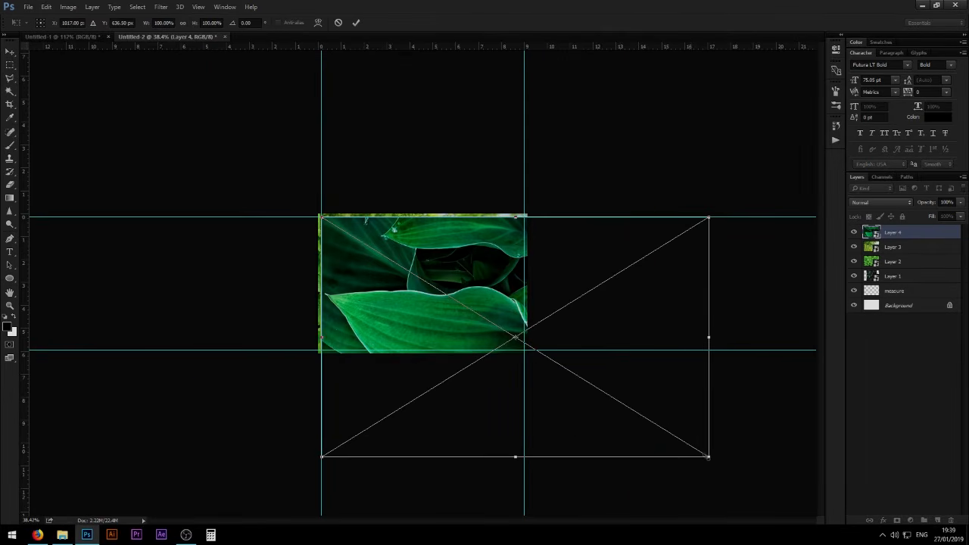
drag(707, 456, 437, 289)
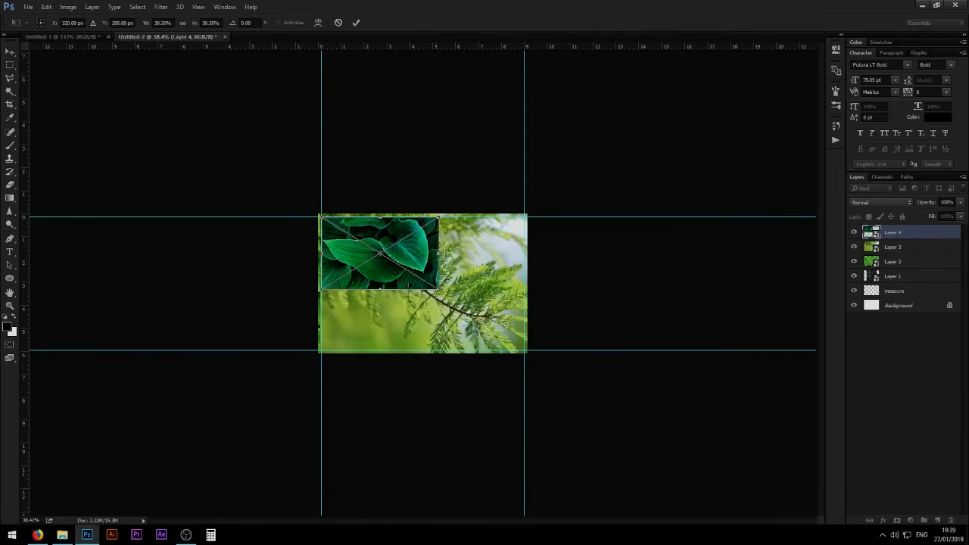
drag(382, 230, 403, 233)
key(Return)
click(401, 350)
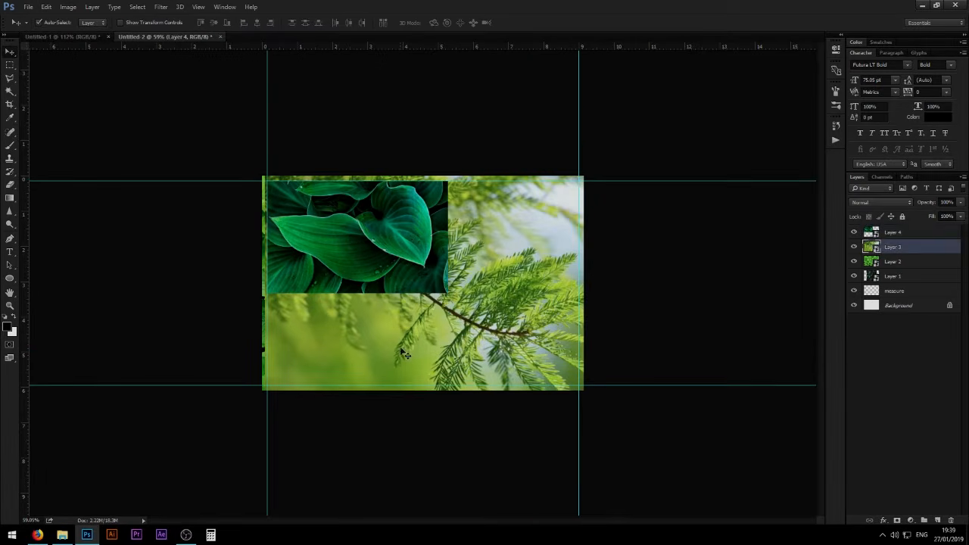
- Scale down the Layer 3 pine branch image and place it over the canvas's lower-right corner
key(ctrl+t)
drag(265, 177, 487, 303)
drag(569, 349, 498, 326)
key(Return)
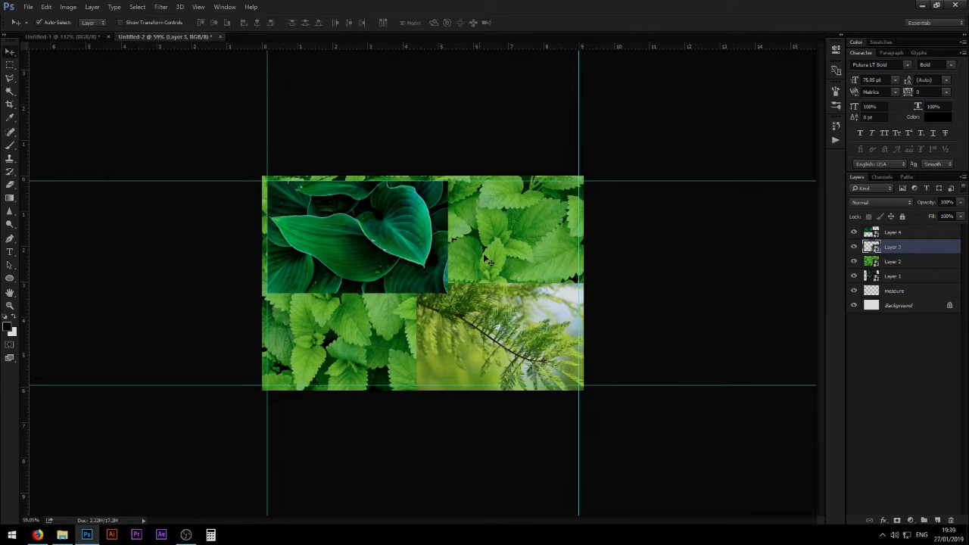
- Scale the Layer 2 mint leaf image to about 40% and rest it on the lower margin guide beside the pine branch image
click(563, 243)
key(t)
key(ctrl+t)
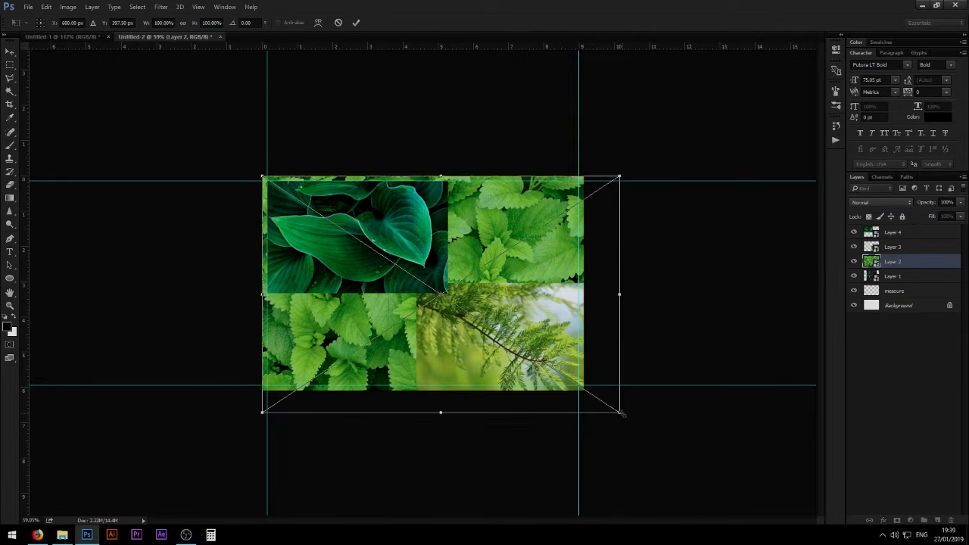
drag(621, 413, 462, 308)
drag(342, 304, 346, 387)
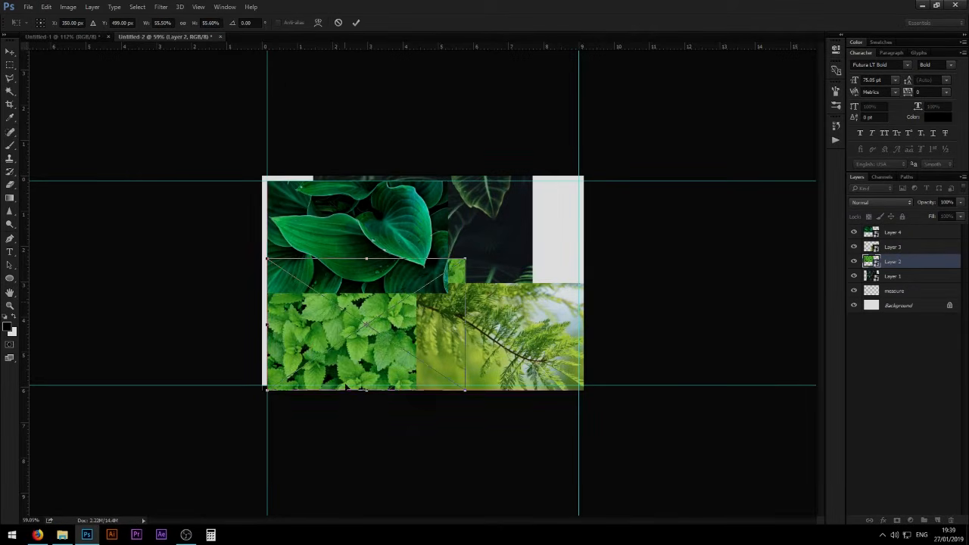
drag(465, 259, 409, 297)
drag(378, 328, 385, 323)
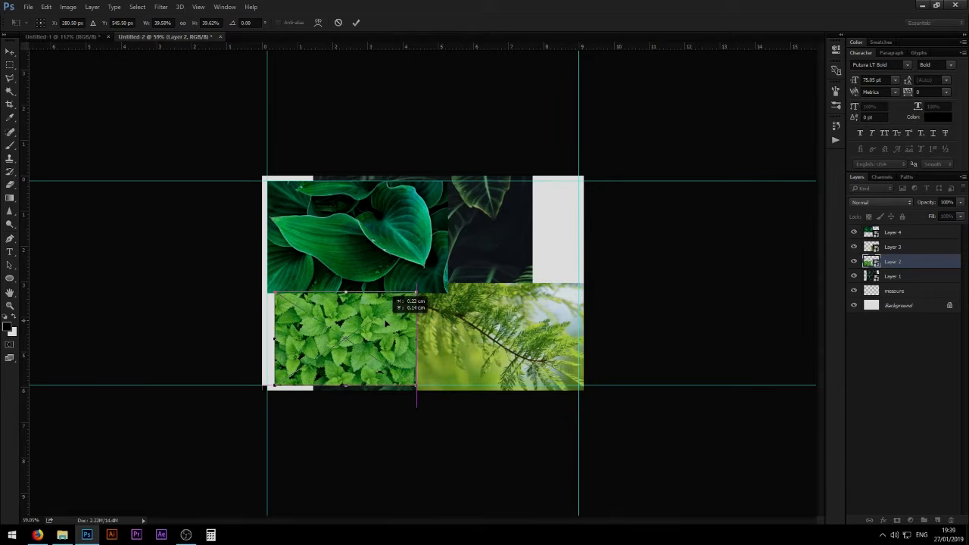
key(Return)
- Scale down the Layer 1 dark foliage image and fit it into the upper-right corner of the margin guides
scroll(363, 321, up, 8)
scroll(484, 284, down, 6)
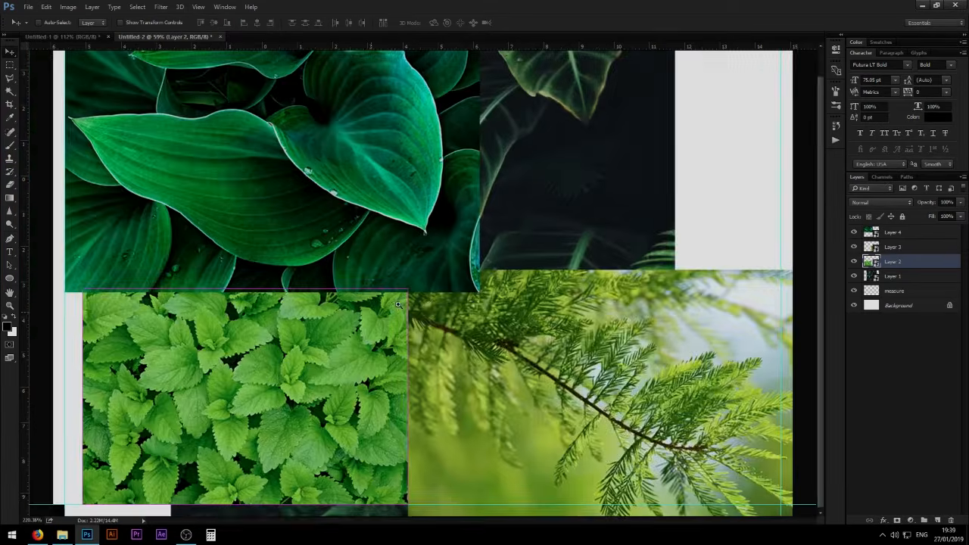
click(567, 239)
key(ctrl+t)
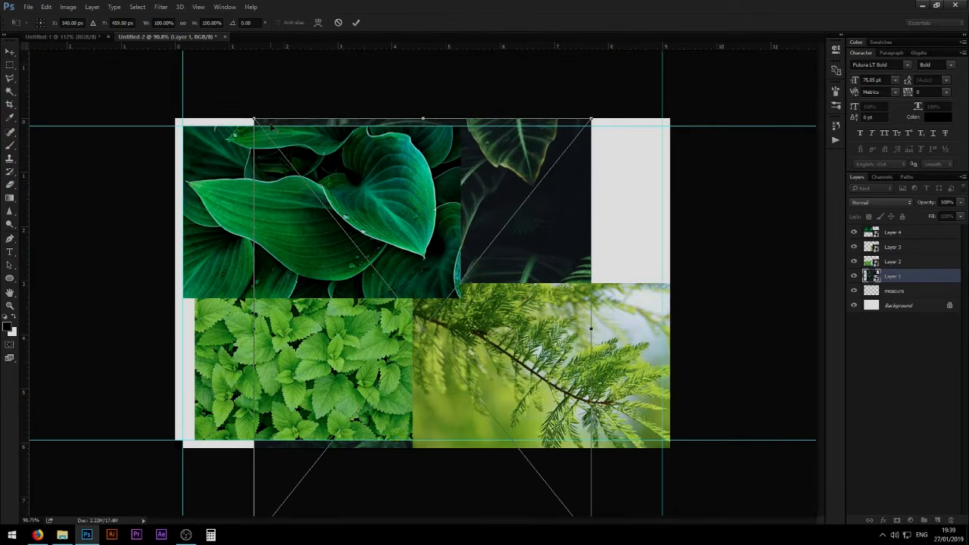
drag(254, 119, 410, 200)
drag(444, 263, 616, 147)
key(Return)
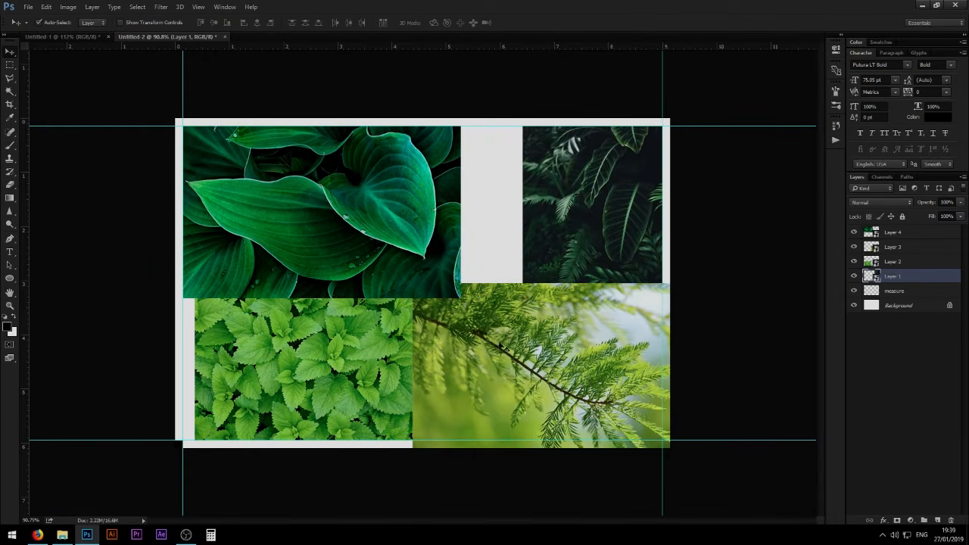
- Shrink the Layer 3 pine branch image and align it to the lower-right corner of the margin guides, leaving a gap below the dark foliage
click(501, 345)
key(ctrl+t)
drag(412, 281, 475, 313)
drag(577, 353, 492, 324)
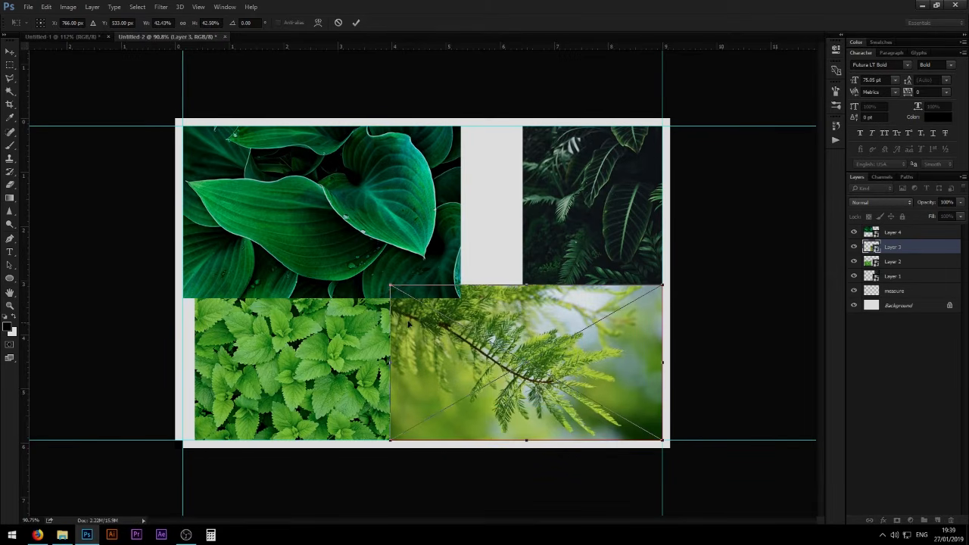
drag(391, 286, 429, 306)
key(Return)
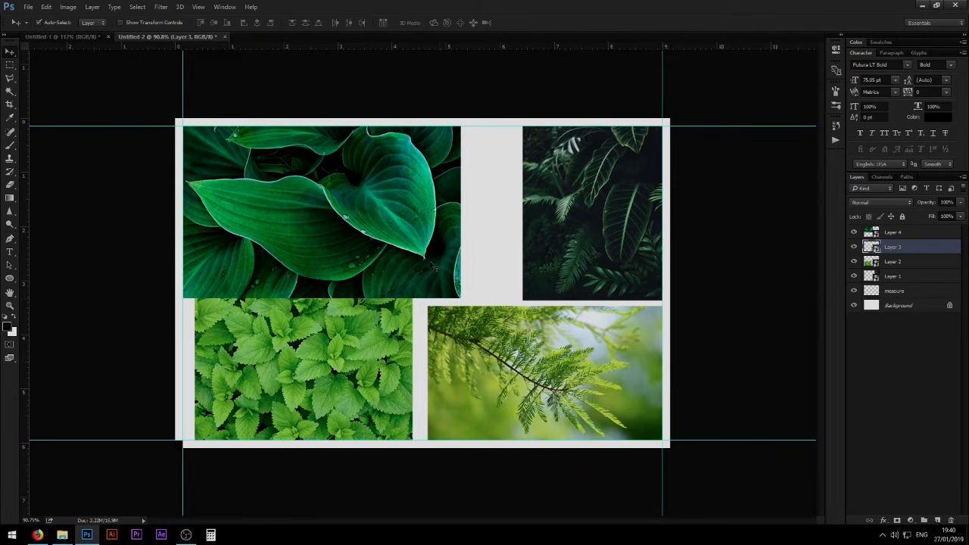
- Scale the Layer 4 dark green leaf image to about 25%, keeping it in the upper-left corner of the margin guides
mouse_move(343, 217)
mouse_down()
mouse_move(367, 218)
mouse_move(345, 219)
mouse_up()
key(ctrl+t)
drag(459, 299, 411, 268)
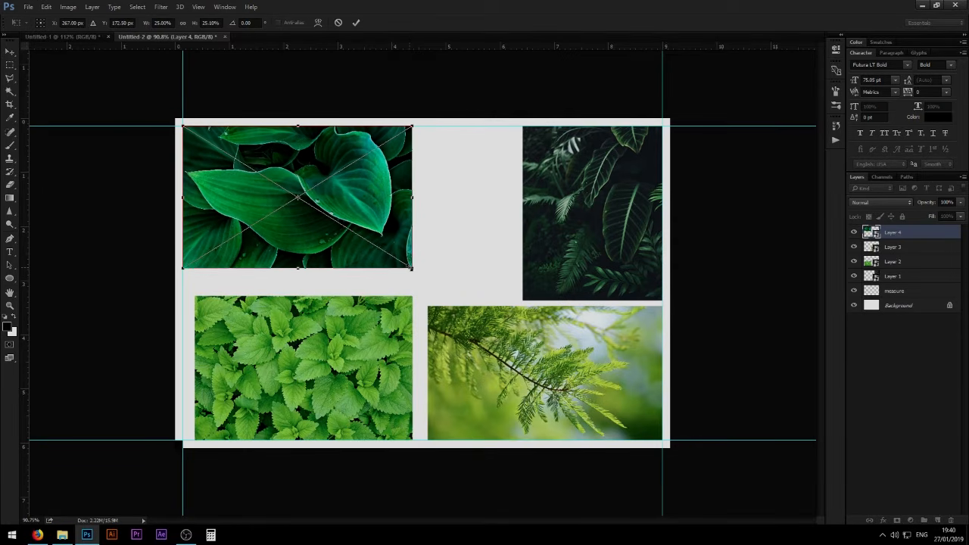
key(Return)
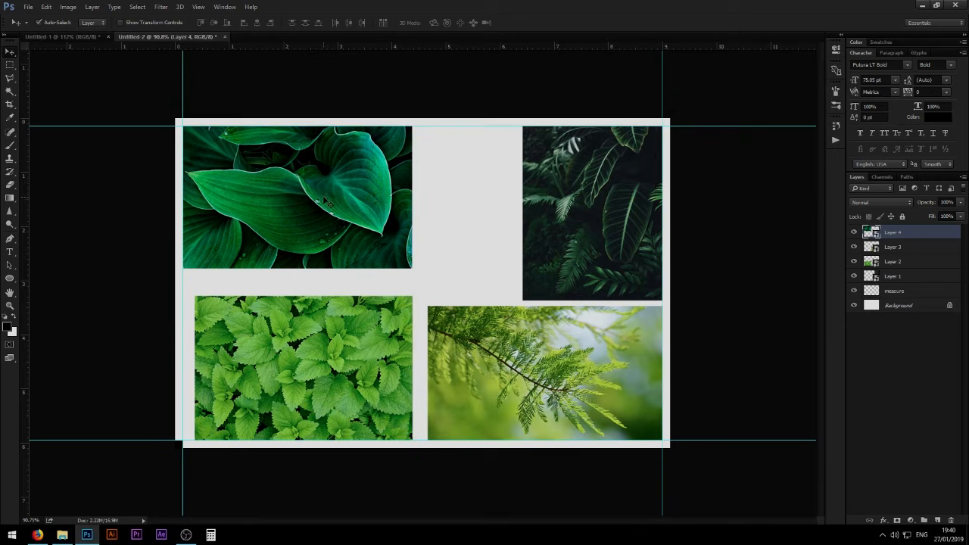
drag(334, 224, 334, 218)
mouse_move(587, 212)
mouse_down()
mouse_move(573, 211)
mouse_move(588, 212)
mouse_up()
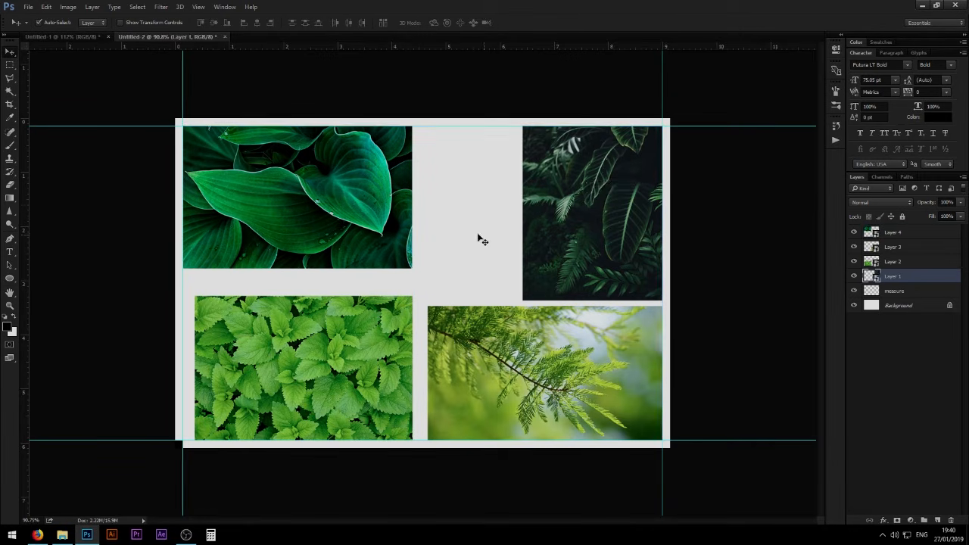
- Move the Layer 2 mint leaf image to the lower-left corner of the margin guides and scale it to about 20%
drag(329, 346, 317, 346)
key(ctrl+t)
drag(400, 296, 269, 337)
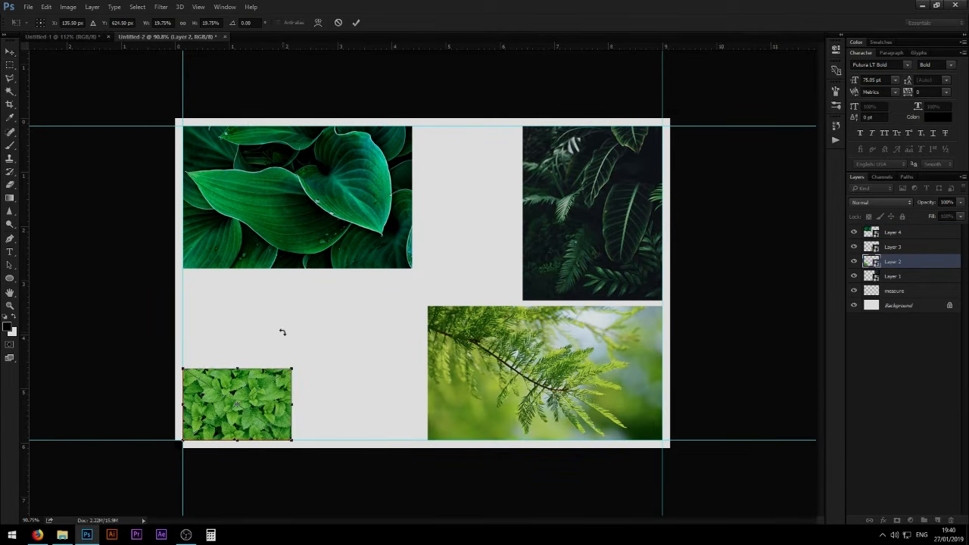
key(Return)
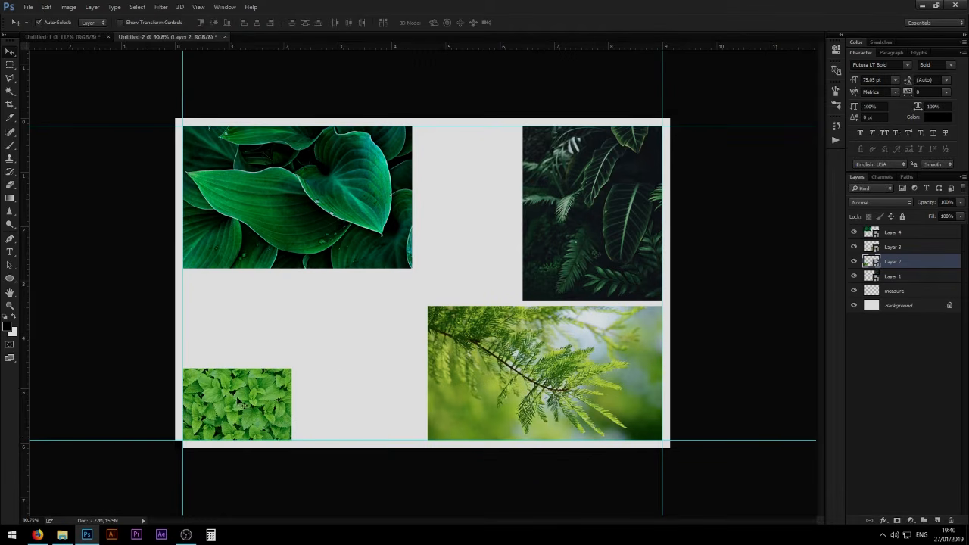
click(471, 402)
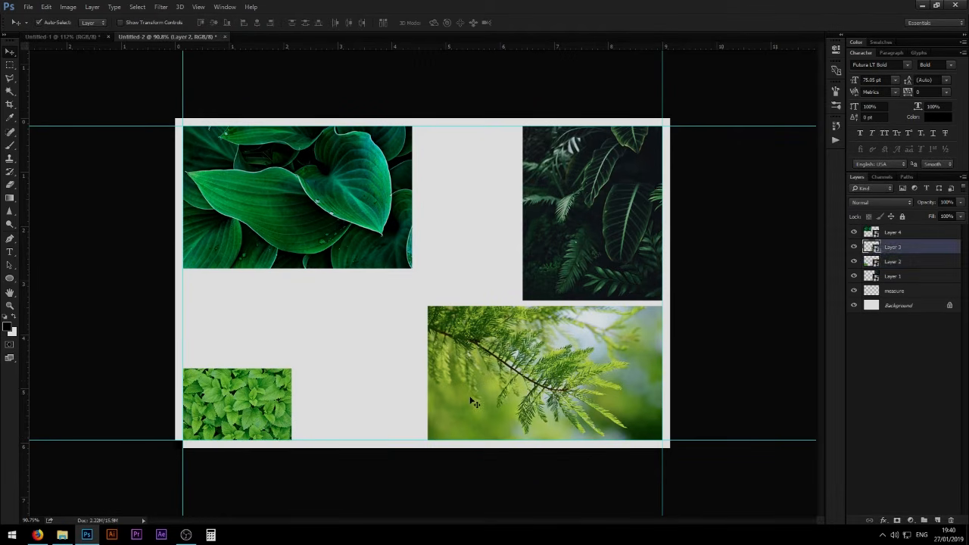
click(536, 367)
click(528, 265)
click(338, 245)
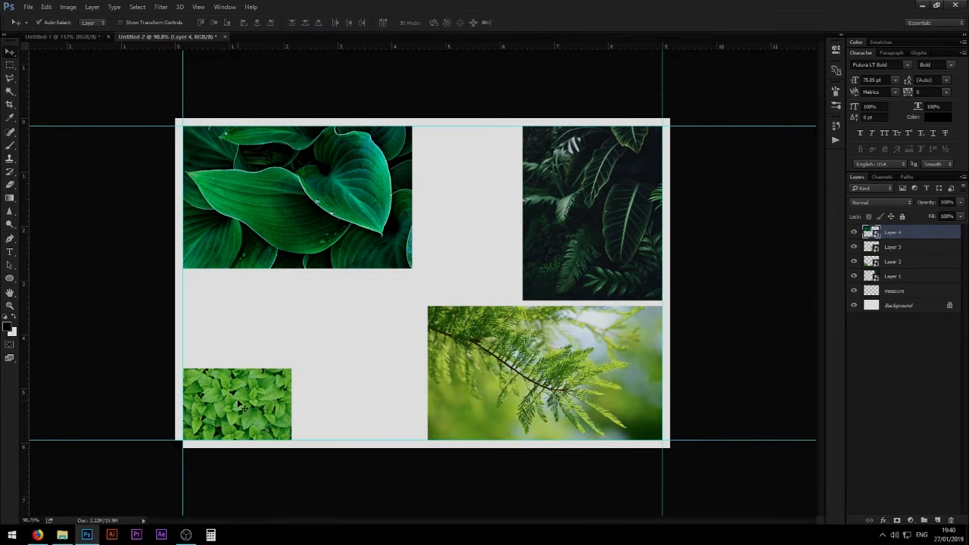
- Duplicate the mint leaf image above the original and space the two copies apart by the height of the black measure square
drag(238, 406, 260, 319)
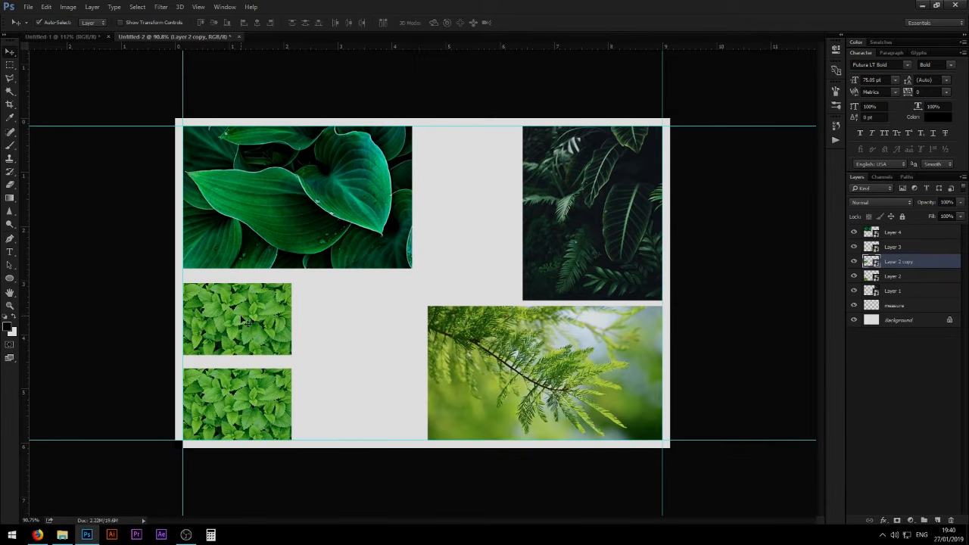
drag(200, 433, 275, 376)
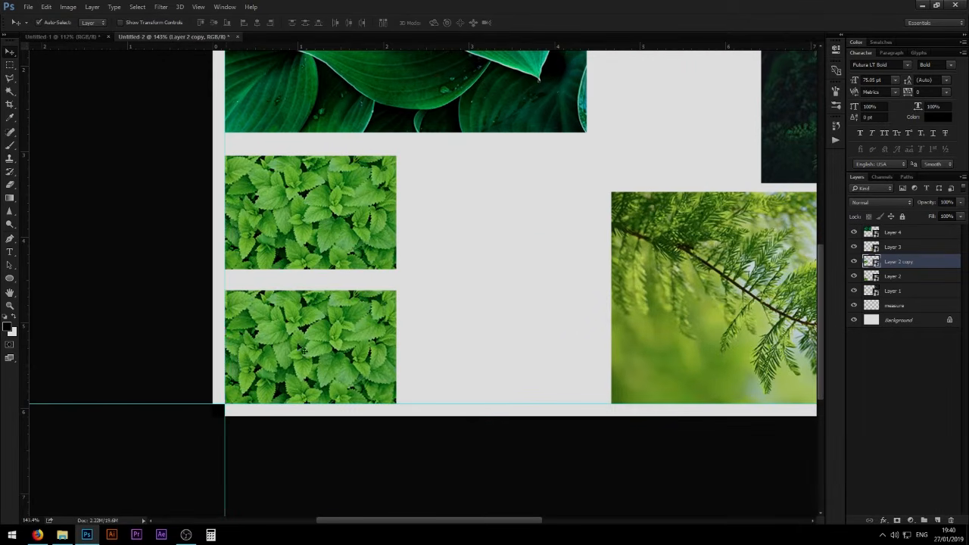
drag(223, 416, 235, 289)
ctrl+drag(232, 275, 262, 257)
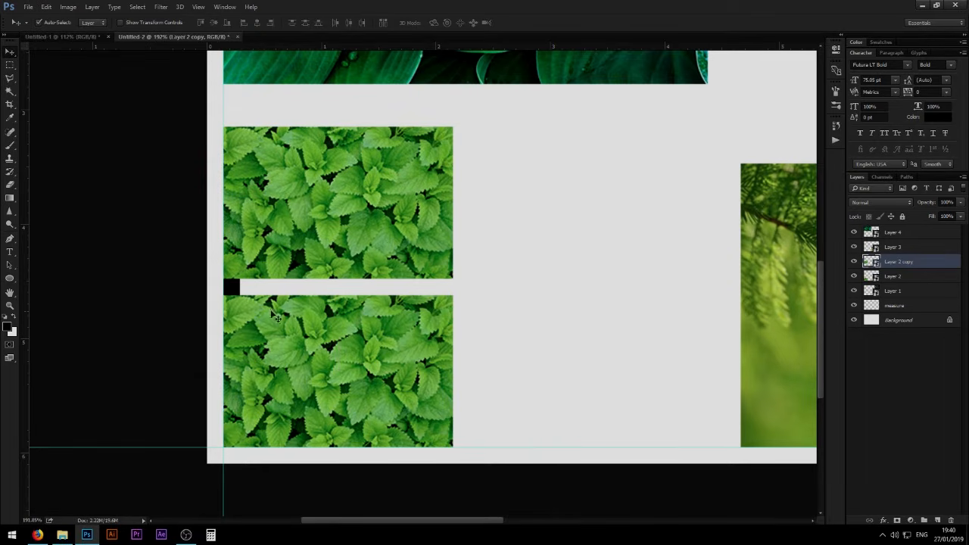
drag(492, 219, 408, 239)
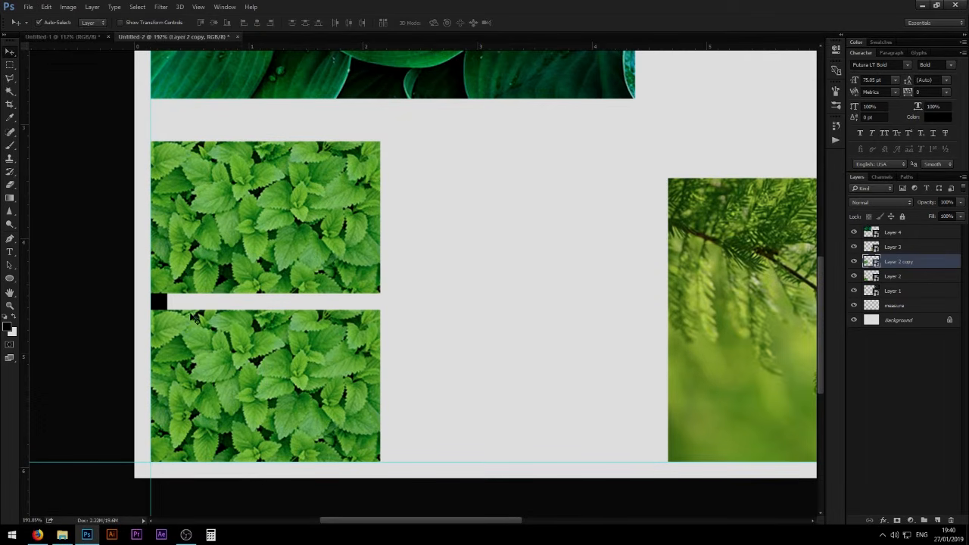
- Move the black measure square onto the top edge of the upper mint leaf copy, against the left margin guide
key(ctrl+0)
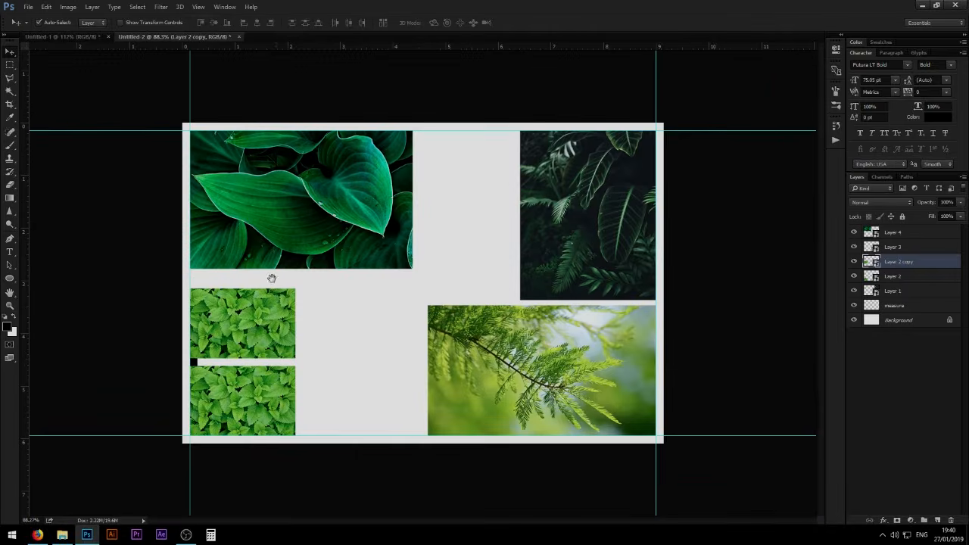
click(318, 245)
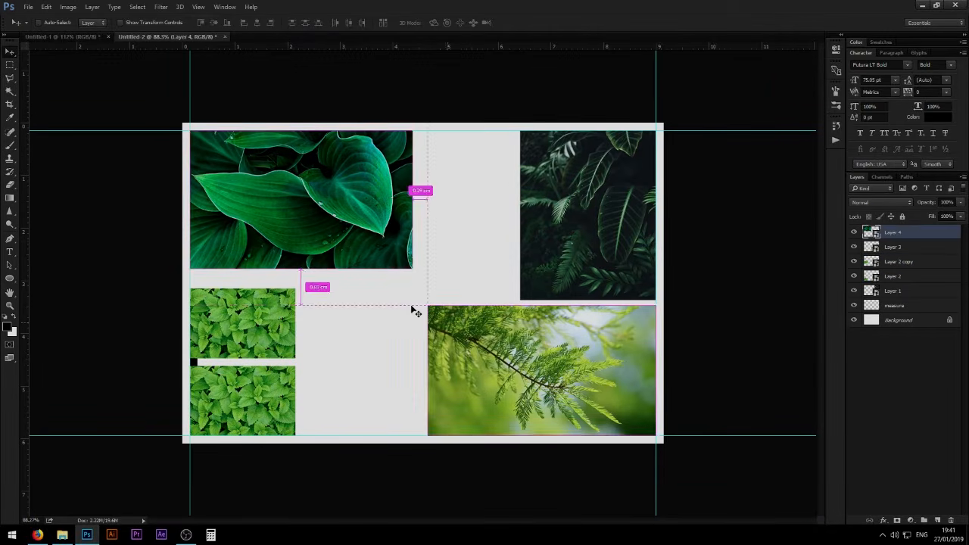
key(ctrl+t)
key(Return)
drag(203, 364, 203, 287)
drag(227, 238, 291, 223)
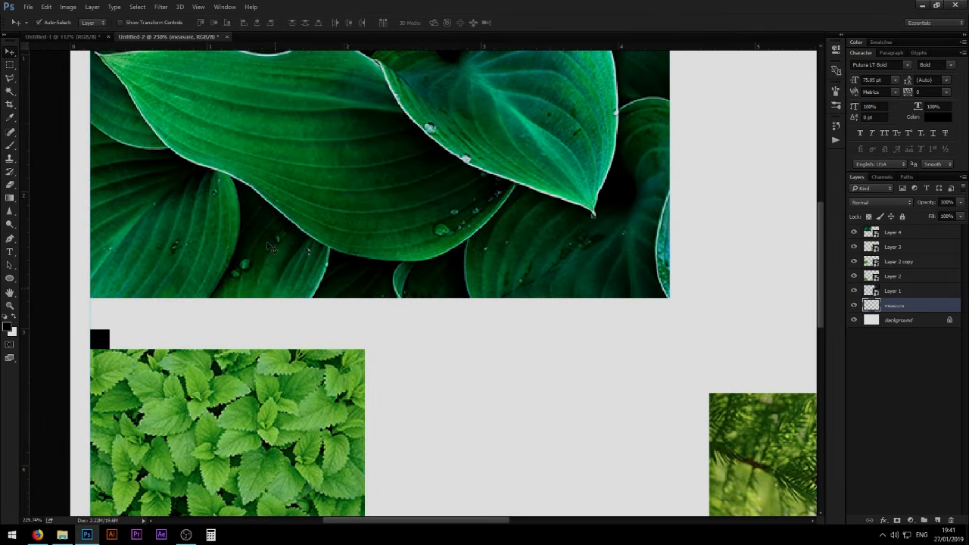
- Enlarge the Layer 4 dark green leaf image until its lower edge meets the top of the measure square
ctrl+click(530, 227)
key(ctrl+t)
drag(667, 299, 728, 309)
key(Return)
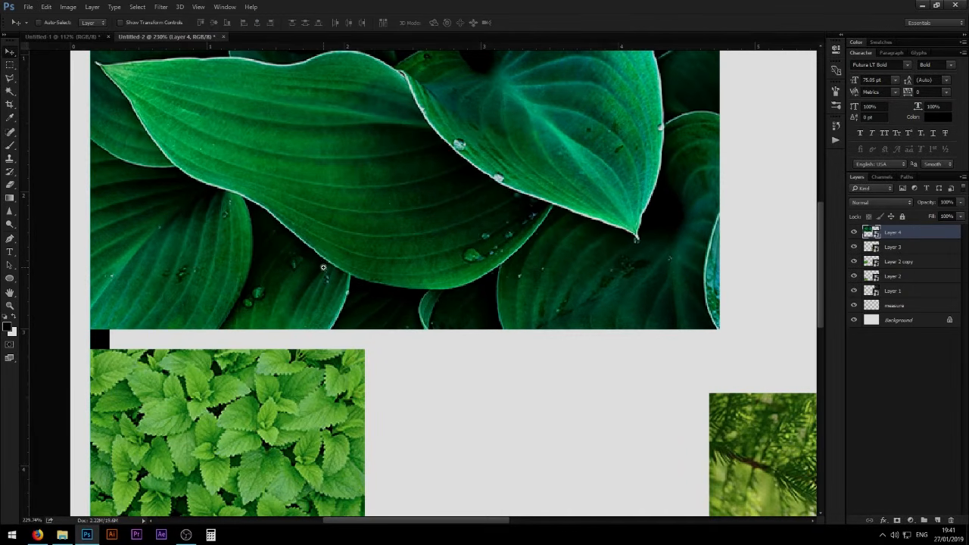
key(ctrl+0)
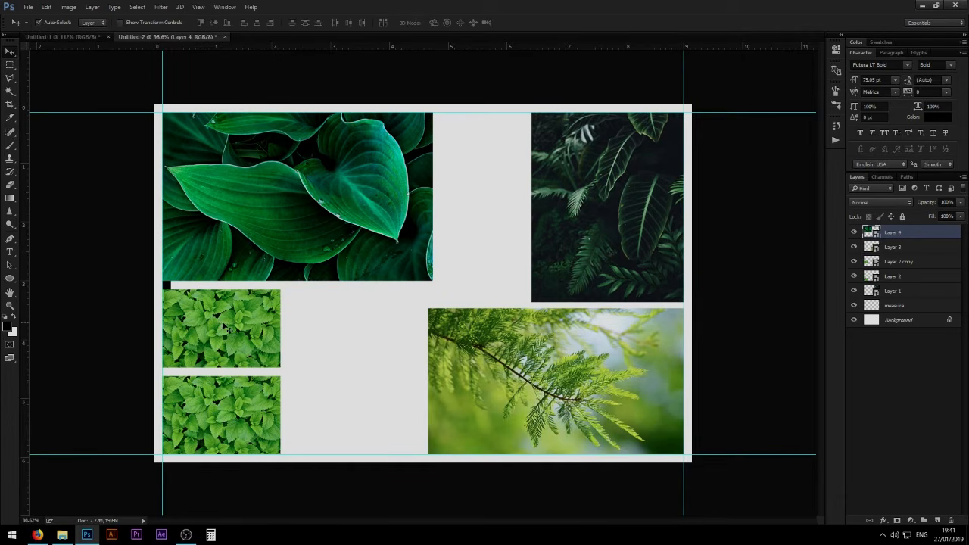
click(227, 405)
click(231, 342)
click(235, 409)
click(238, 344)
click(253, 413)
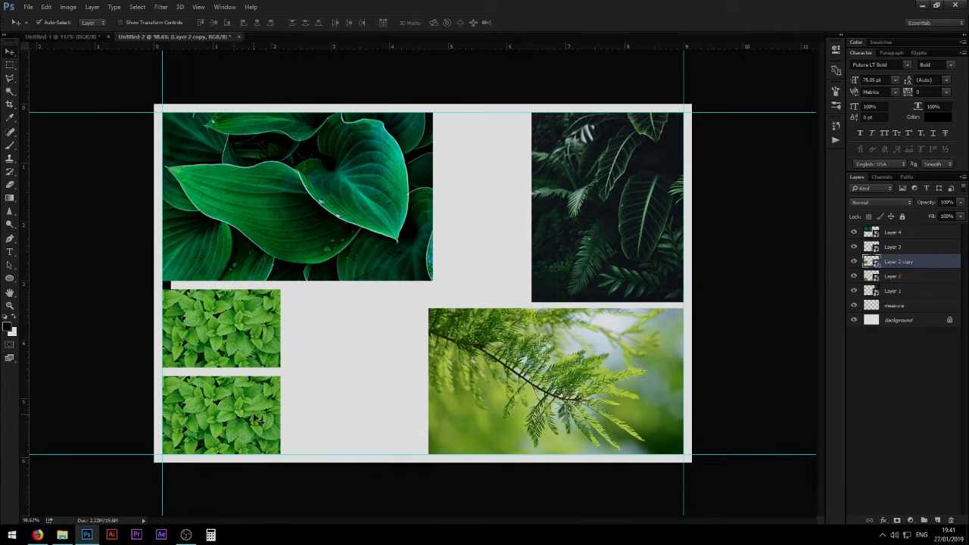
click(239, 392)
click(233, 334)
click(200, 413)
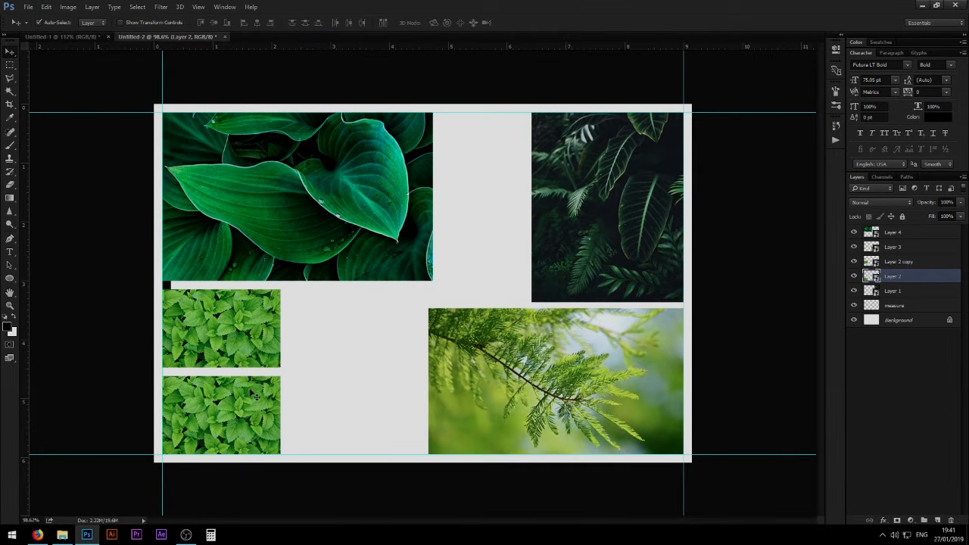
key(ctrl+u)
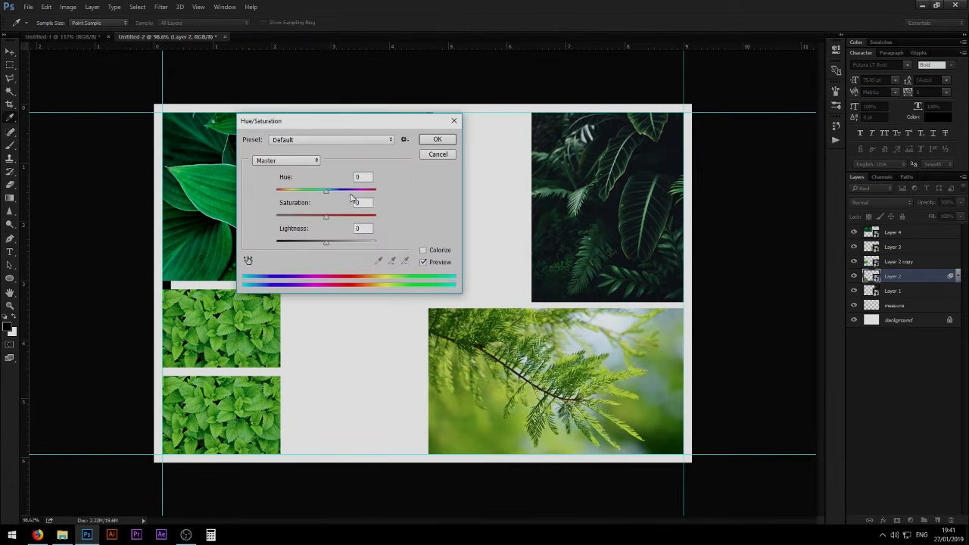
click(328, 193)
key(Return)
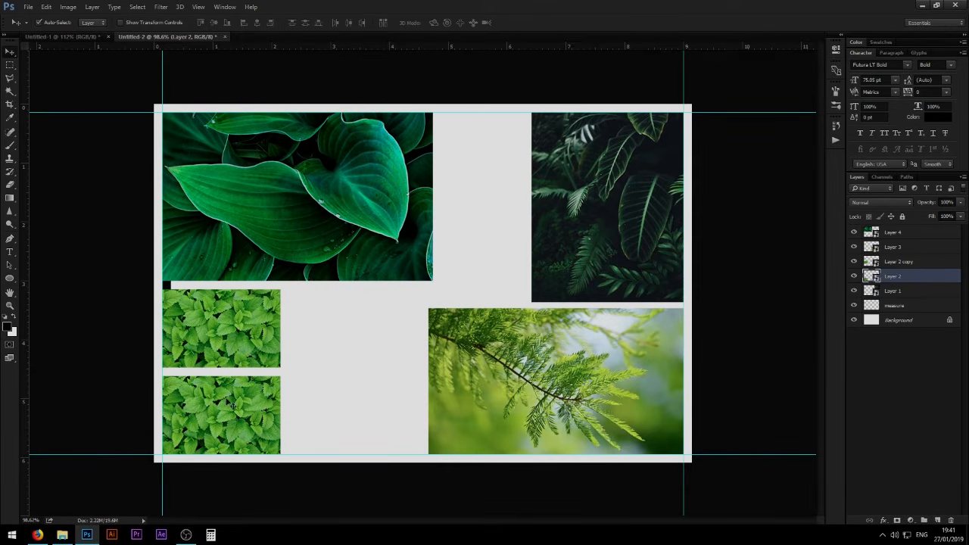
- Apply a Hue/Saturation adjustment to the upper mint leaf copy, shifting its hue toward a cooler green
click(244, 345)
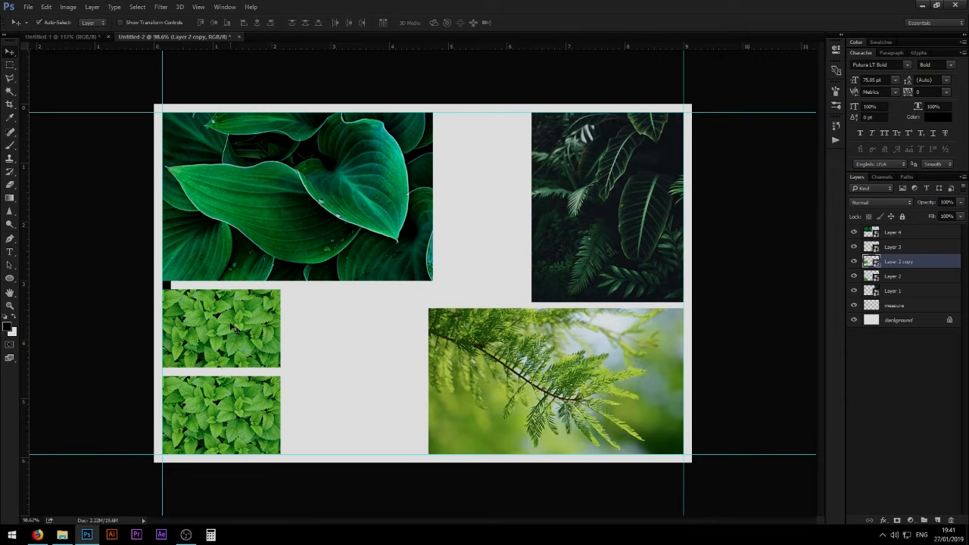
key(ctrl)
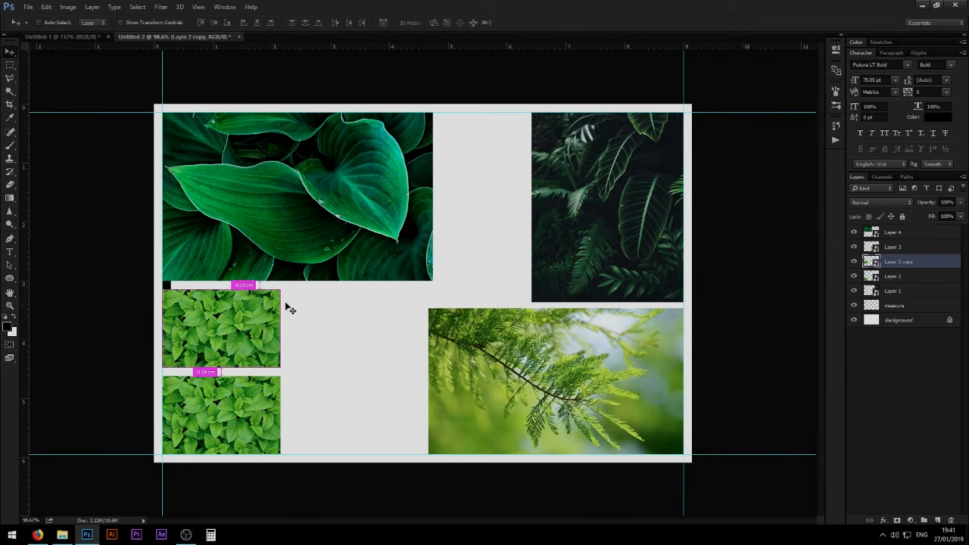
key(ctrl+u)
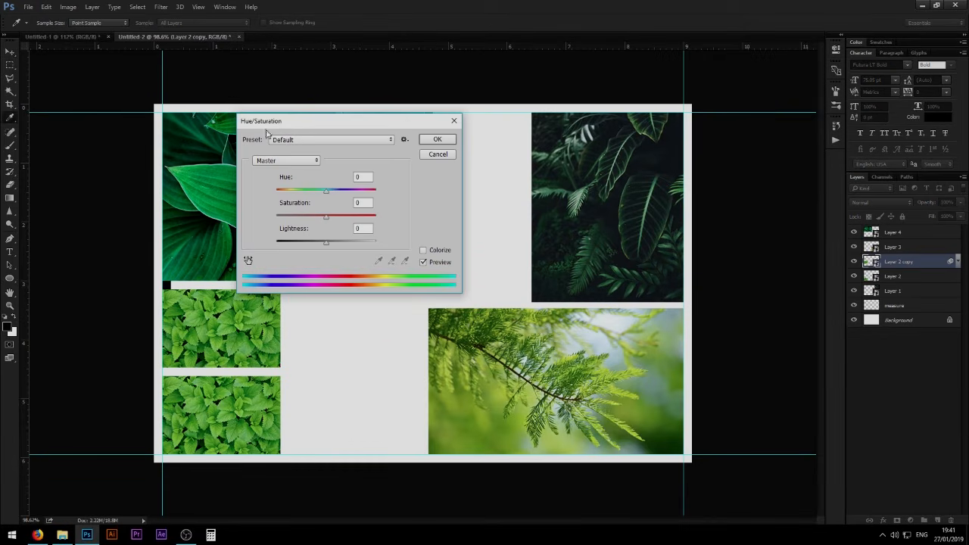
drag(276, 123, 365, 126)
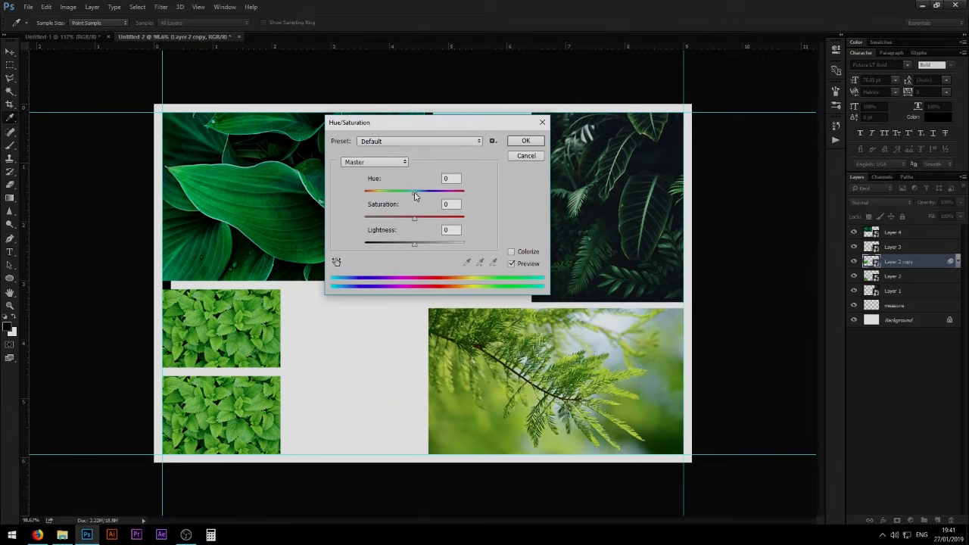
drag(415, 196, 429, 197)
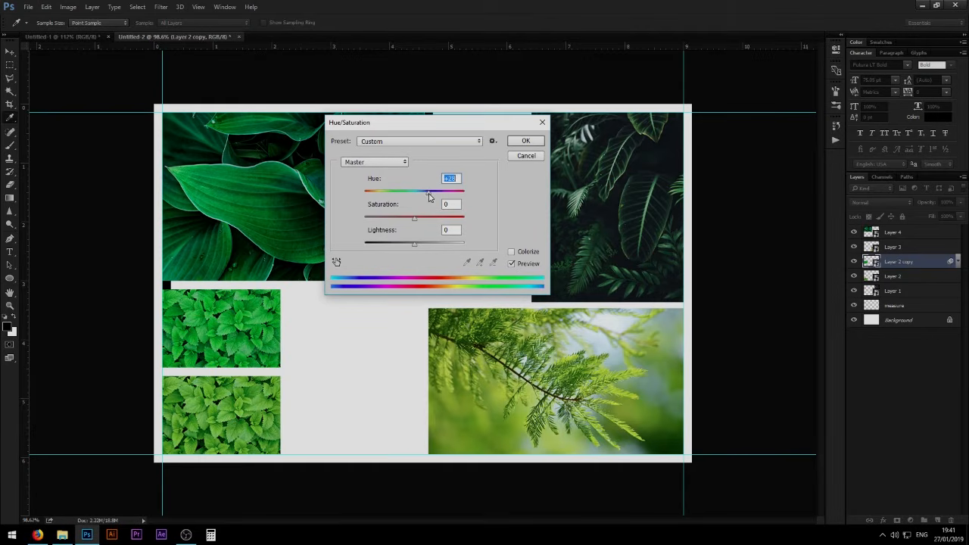
click(541, 144)
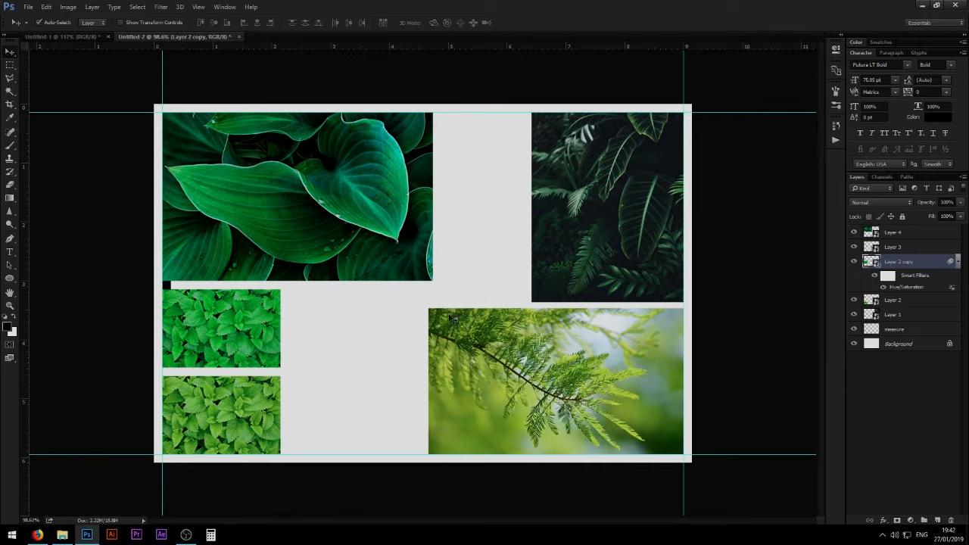
- Create a new layer named Font above the upper mint leaf copy
drag(423, 325, 428, 323)
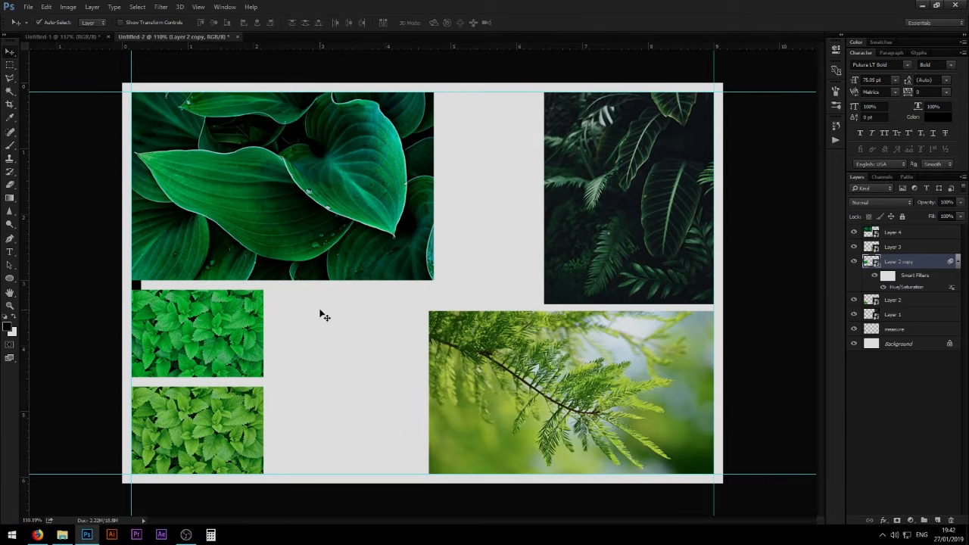
key(m)
key(ctrl+shift+n)
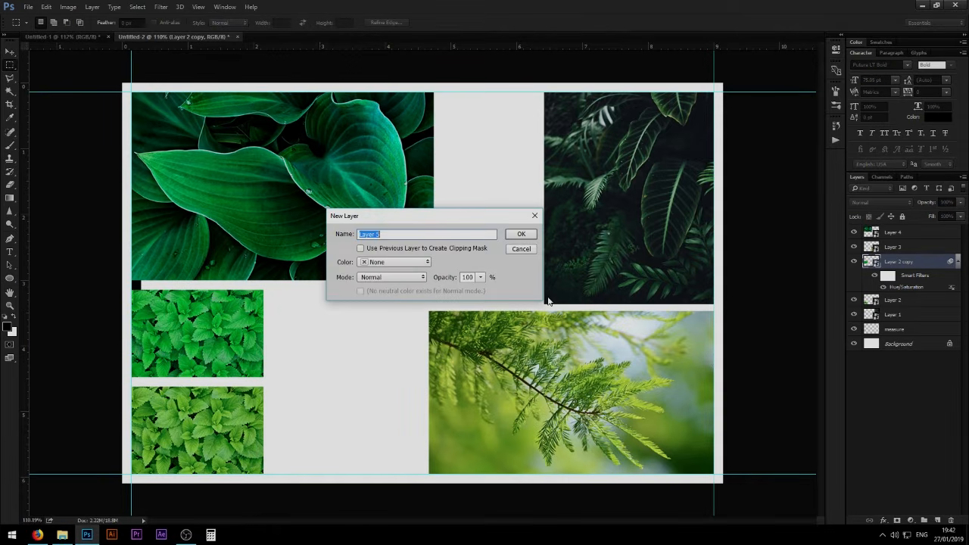
text(c)
key(Return)
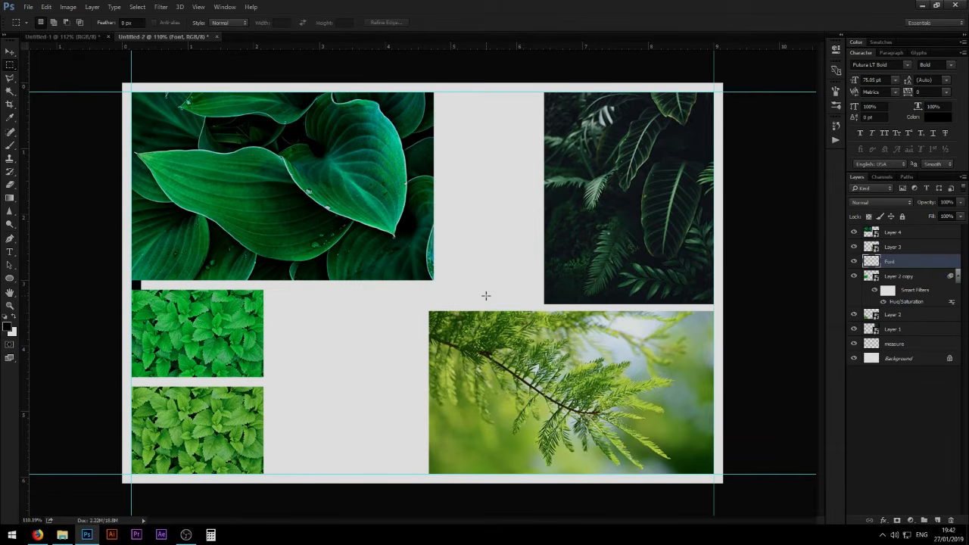
- Fill a rectangular panel between the mint leaf images and the branch image with a teal green sampled from the dark leaf image
drag(270, 290, 415, 474)
key(b)
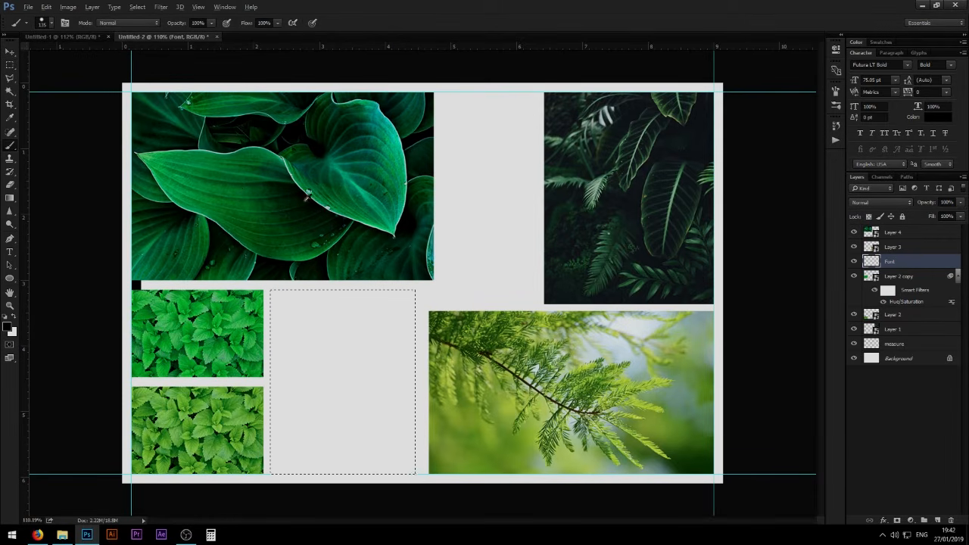
alt+click(426, 130)
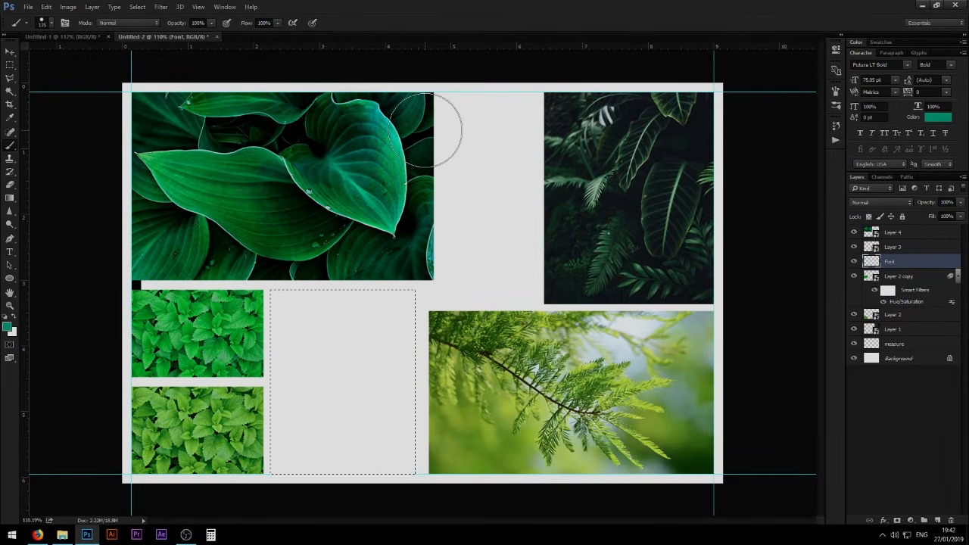
key(alt+BackSpace)
key(ctrl+d)
- Add the text "This font" in Futura LT Bold and scale it down to about 15 pt
key(t)
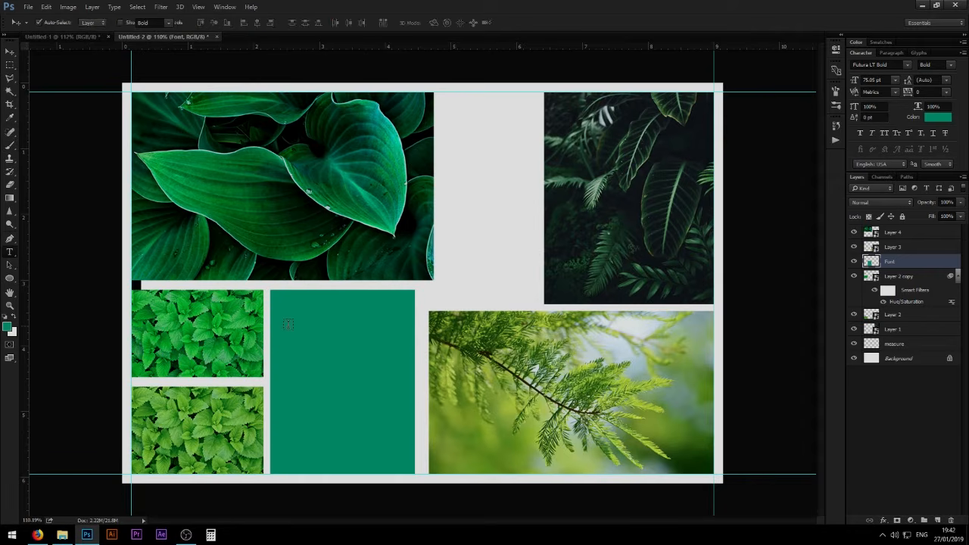
click(288, 325)
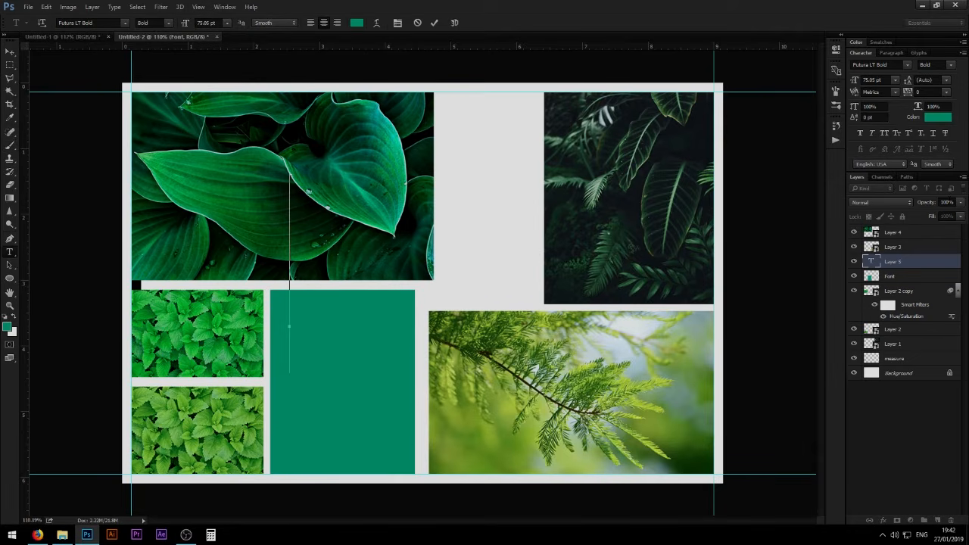
text(THIS font)
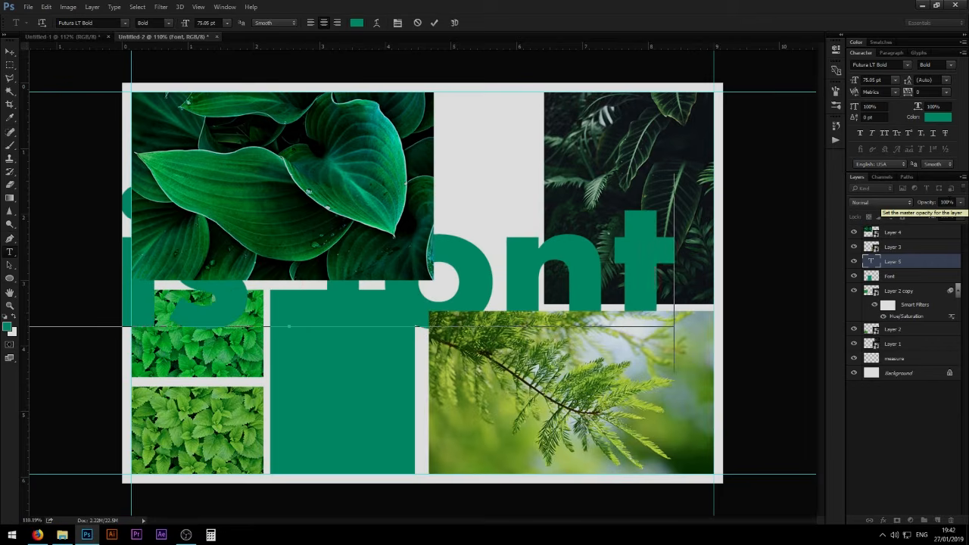
key(ctrl+Return)
key(ctrl+t)
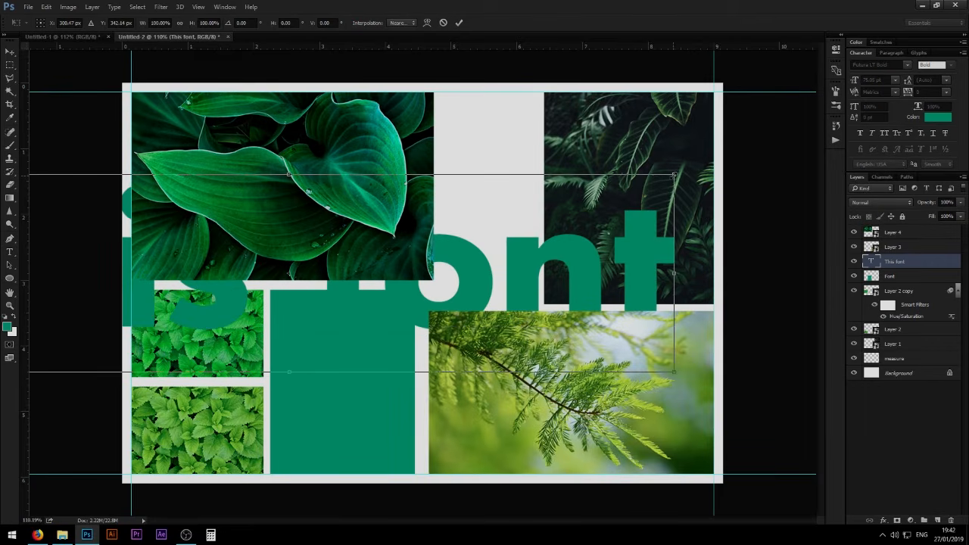
drag(674, 175, 369, 234)
key(Return)
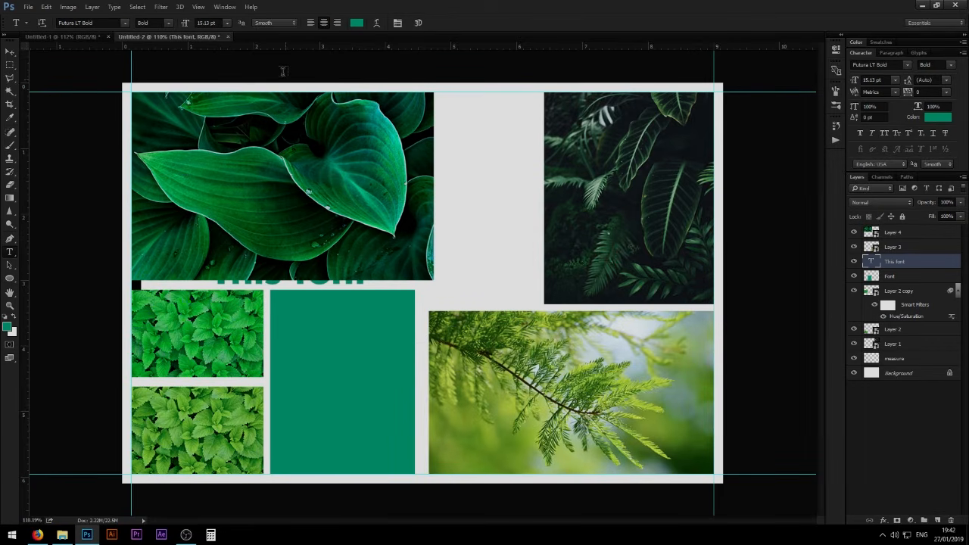
- Recolour the "This font" text to white (ffffff), place it at the top of the teal panel and scale it to fit the panel's width
click(355, 24)
drag(695, 171, 634, 123)
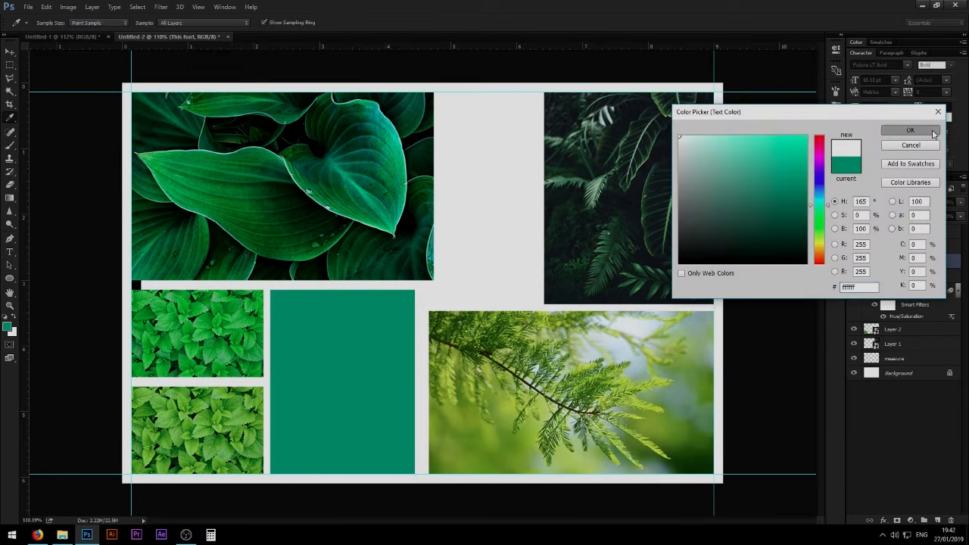
click(910, 129)
key(ctrl+t)
drag(325, 288, 374, 324)
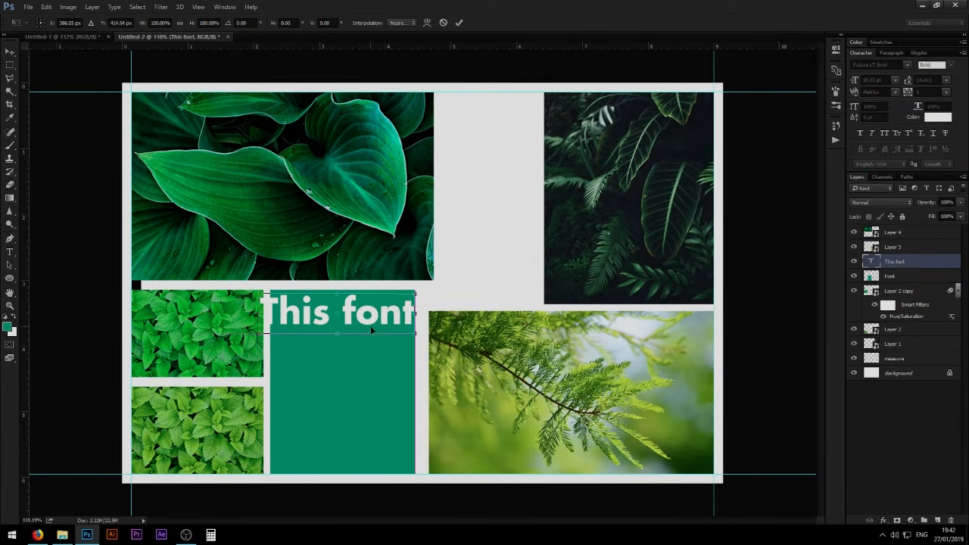
drag(414, 294, 351, 351)
key(Return)
- Duplicate the bold "This font" line directly below itself and set the copy's font style to Book
key(t)
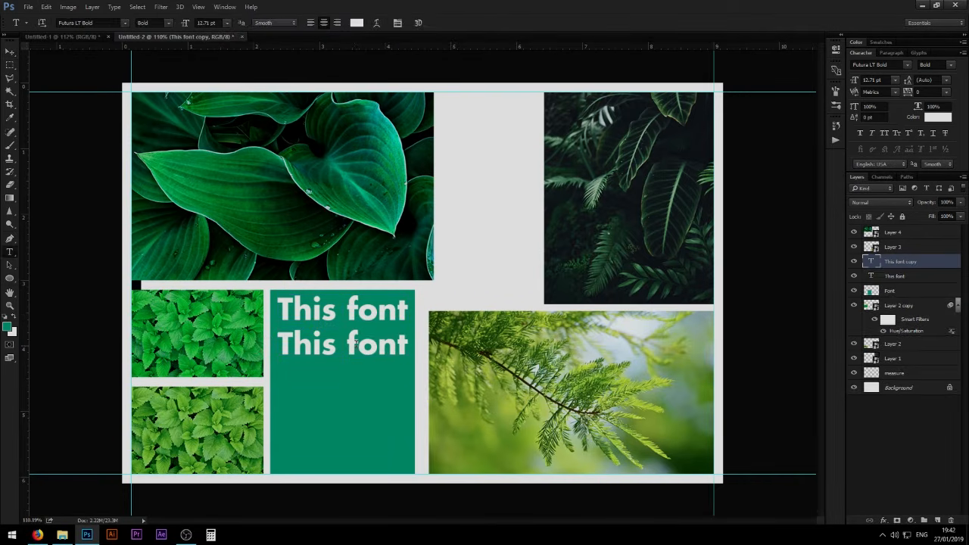
key(Return)
click(164, 21)
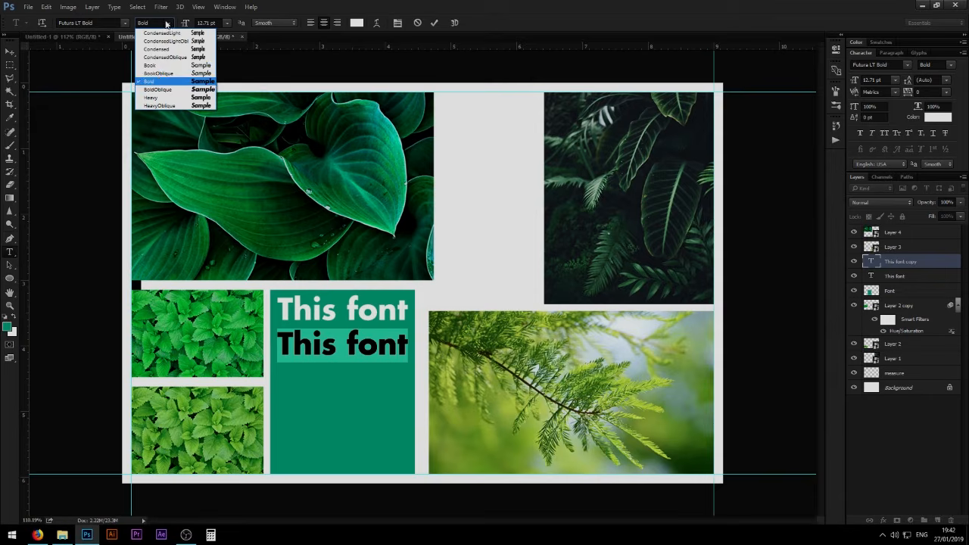
click(161, 71)
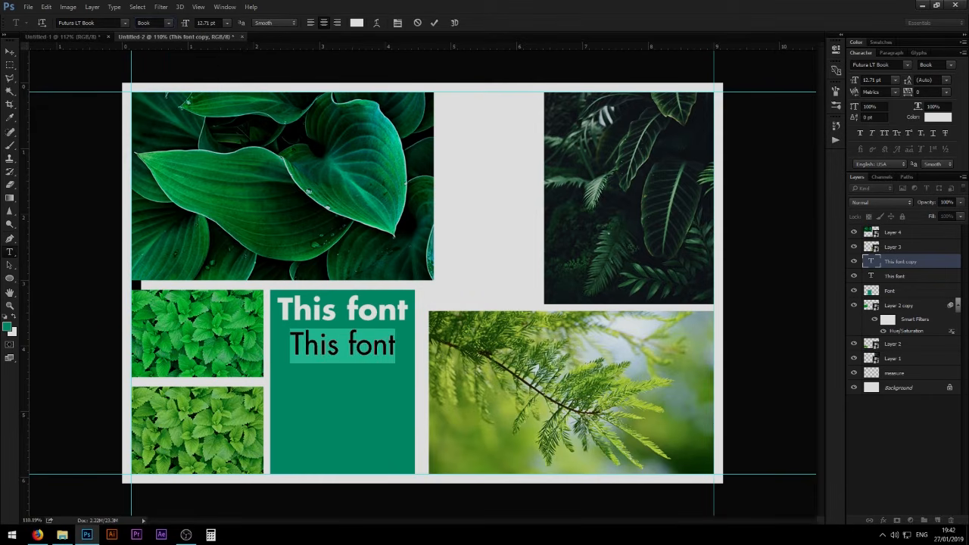
key(ctrl+Return)
key(v)
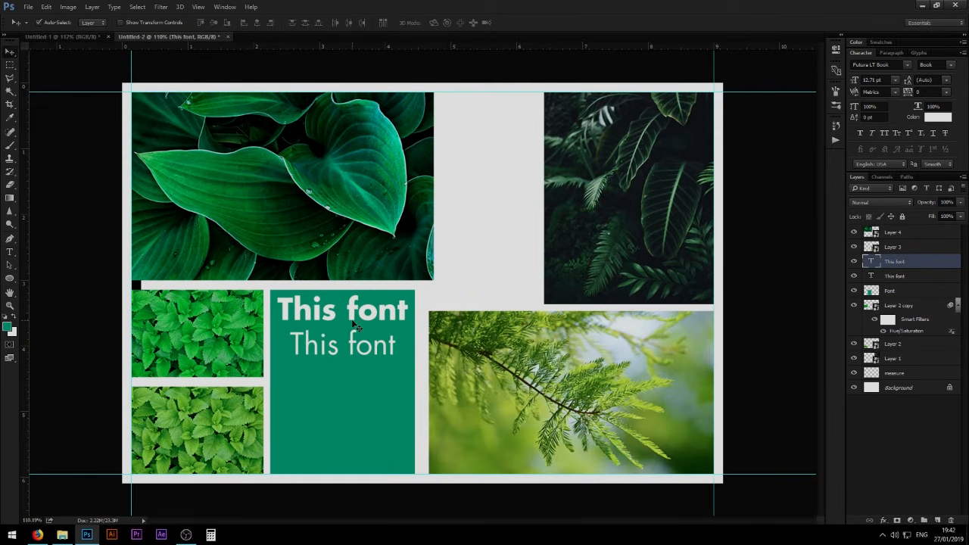
- Duplicate the bold text line below the Book line and set the copy's font style to BoldOblique
drag(355, 324, 354, 393)
key(t)
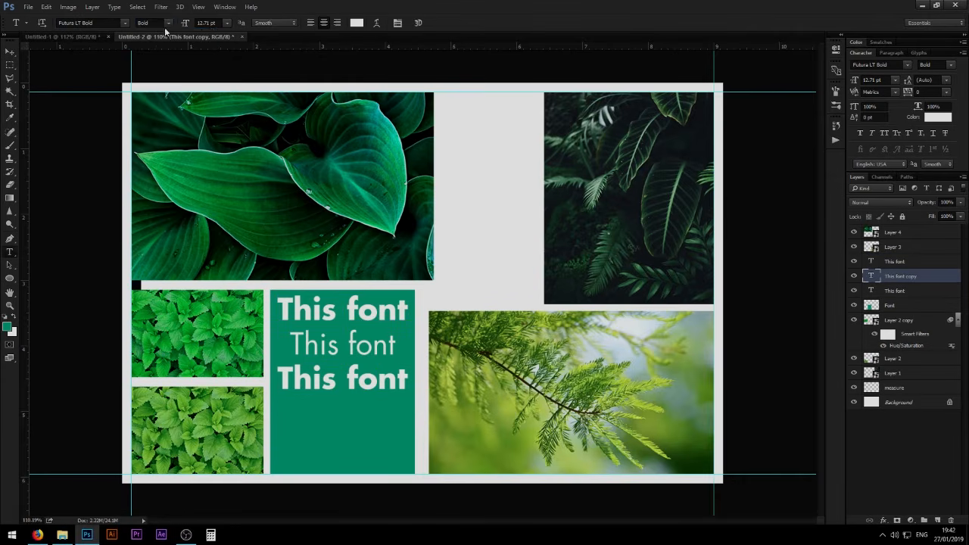
click(165, 24)
click(156, 89)
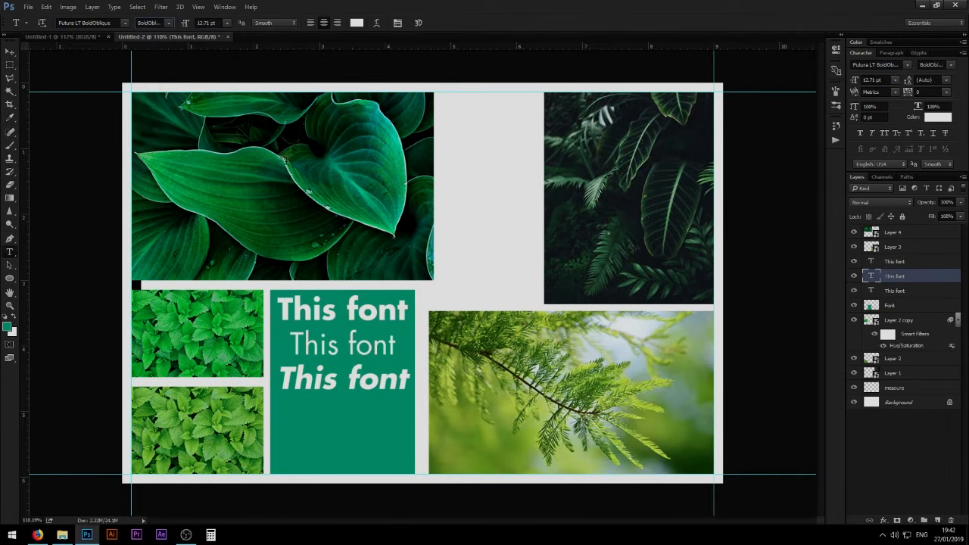
- Duplicate the BoldOblique text line below itself and set the fourth line's font style to HeavyOblique
key(alt+v)
click(361, 386)
click(370, 385)
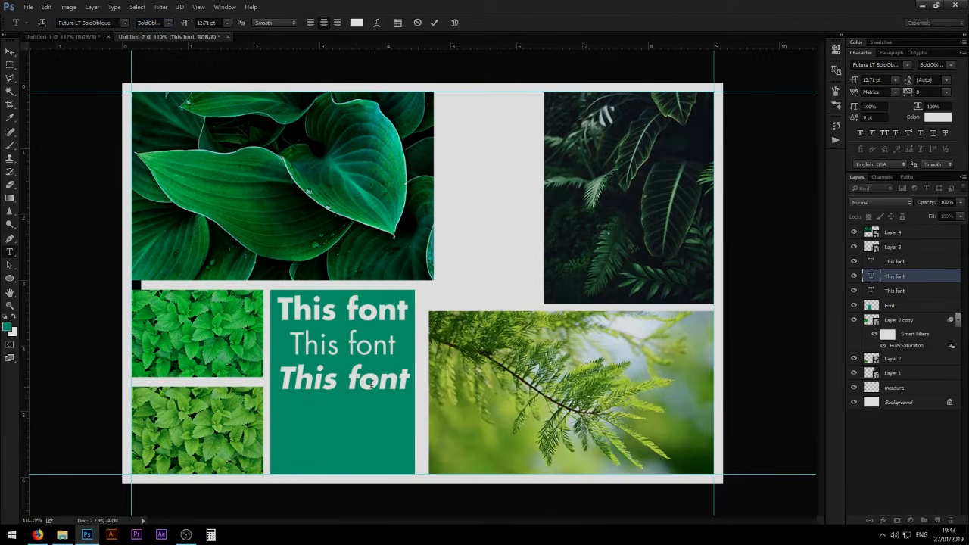
key(ctrl+Return)
key(v)
drag(370, 385, 365, 412)
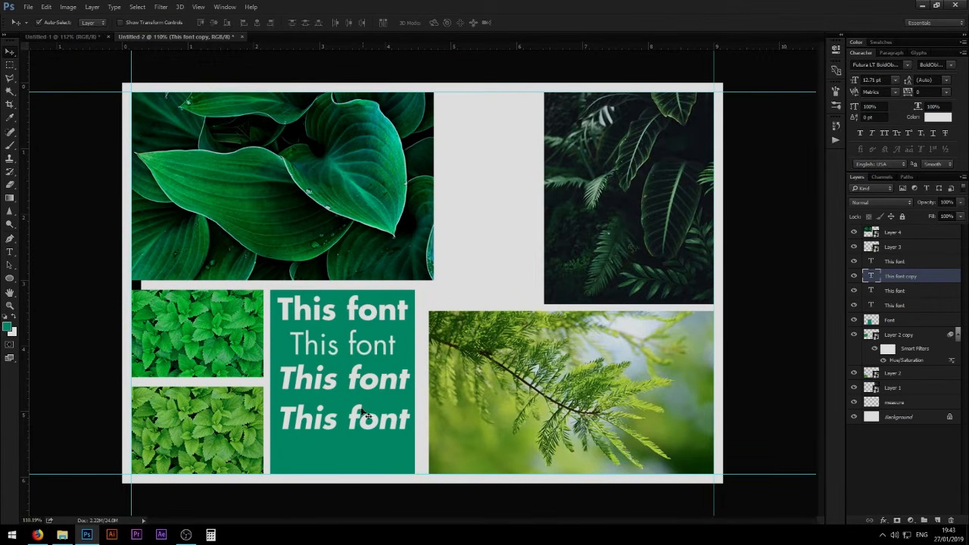
key(t)
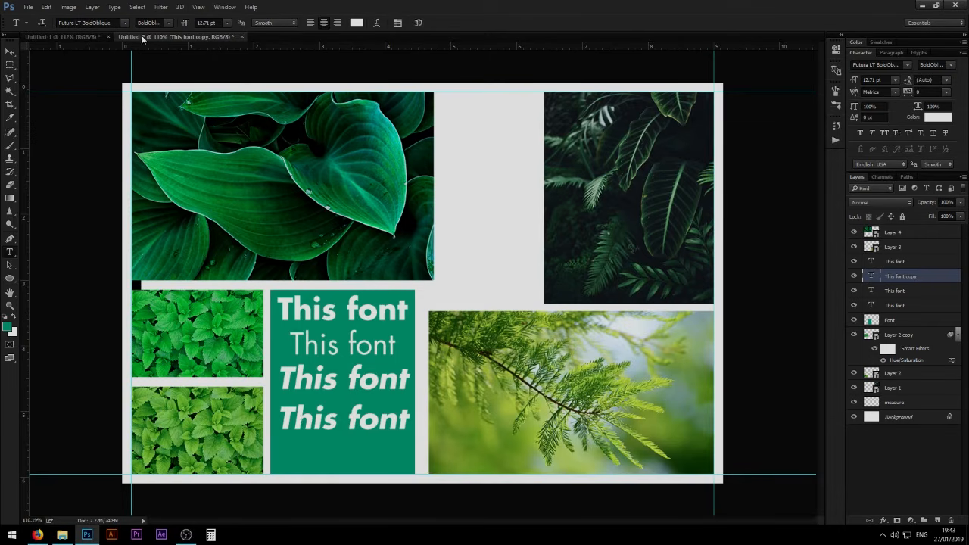
click(170, 22)
click(168, 105)
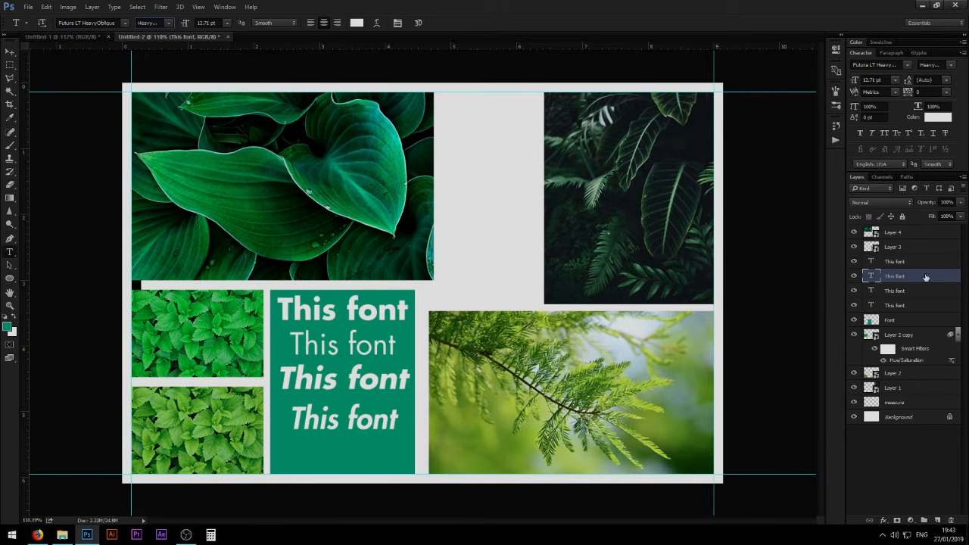
- Spread the four "This font" lines vertically down the teal panel with equal gaps between them
key(v)
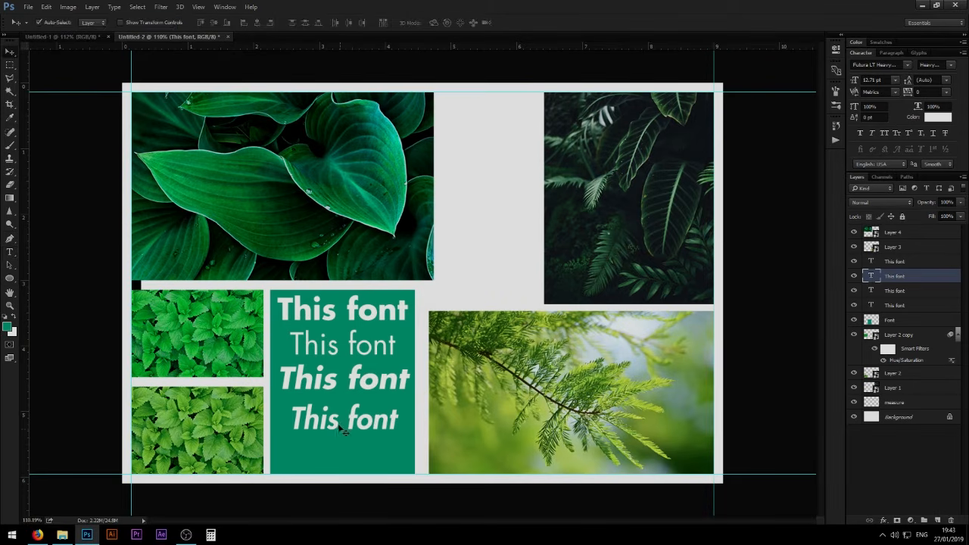
drag(357, 429, 359, 453)
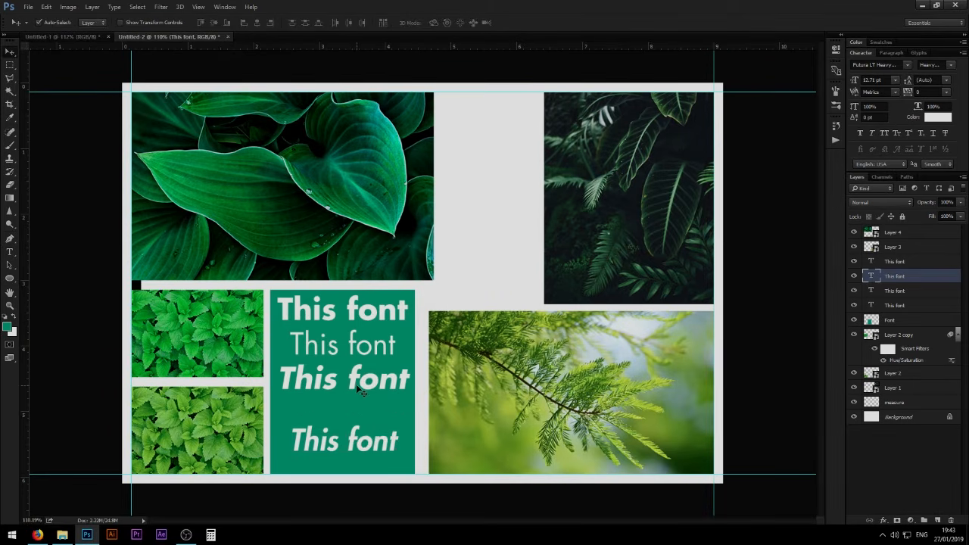
drag(358, 389, 358, 406)
drag(360, 355, 360, 367)
drag(360, 321, 362, 328)
drag(360, 444, 358, 441)
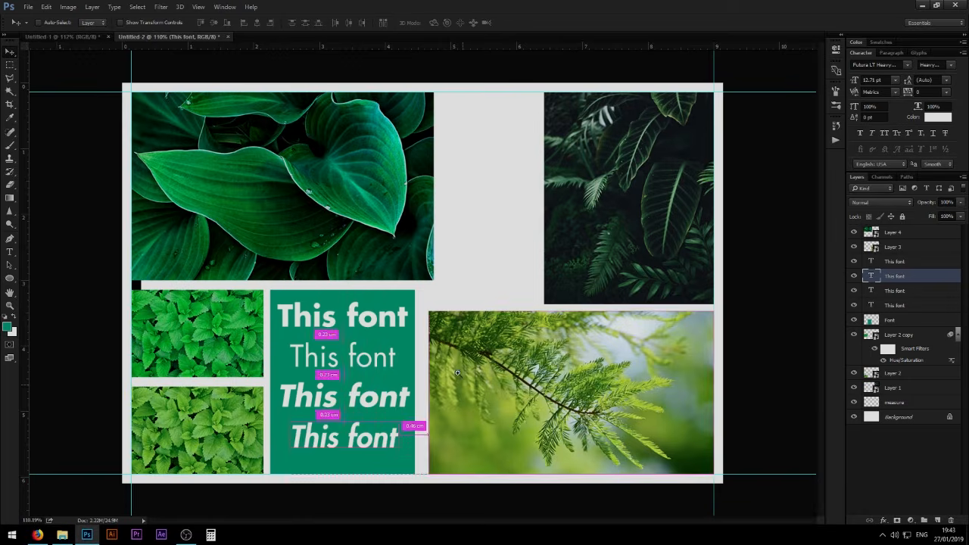
- Select all four text layers together and centre them as a group within the teal panel
drag(428, 417, 383, 403)
drag(335, 331, 381, 362)
click(381, 340)
shift+click(890, 261)
key(ctrl+t)
key(ctrl+z)
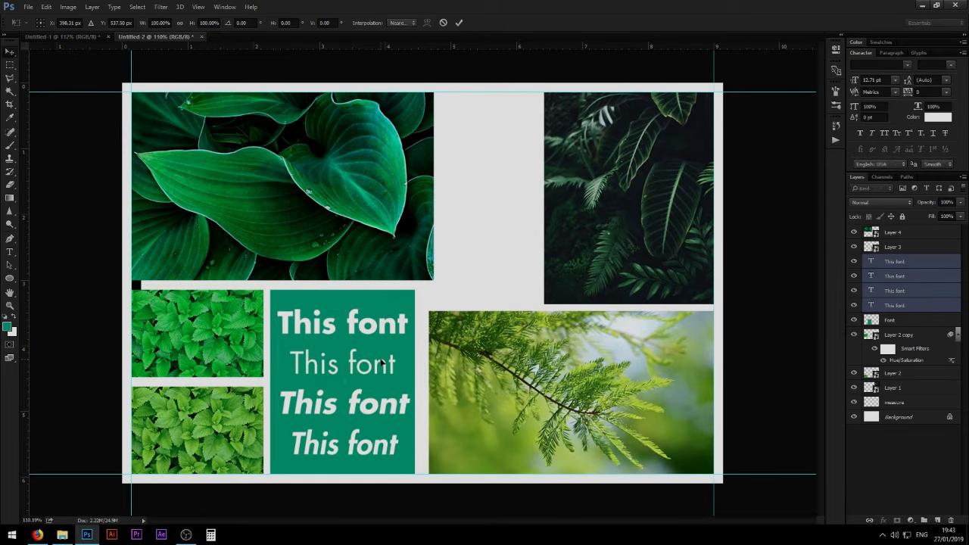
key(Return)
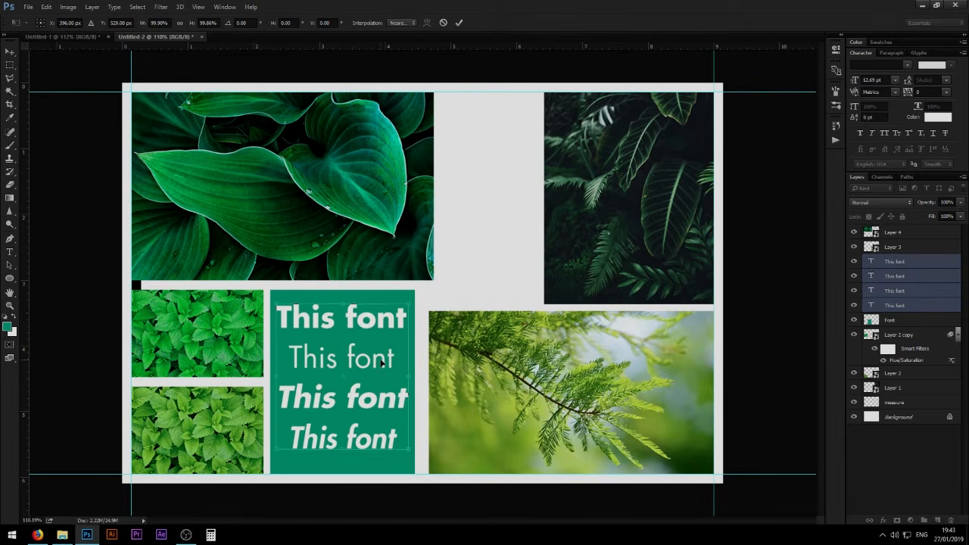
- Move the black measure square onto the branch image's top edge, beside the lower-left corner of the dark fern image
drag(632, 362, 537, 406)
drag(441, 307, 505, 300)
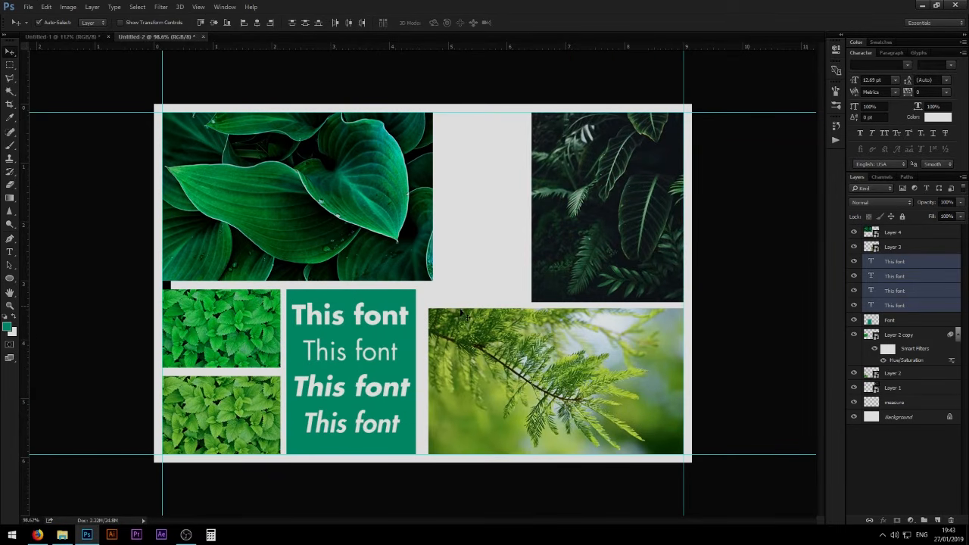
drag(171, 290, 222, 301)
click(596, 236)
scroll(436, 314, up, 2)
scroll(447, 308, up, 5)
drag(185, 336, 470, 281)
click(475, 286)
- Scale the dark fern image on Layer 1 so its lower edge sits one measure square above the branch image
key(ctrl+t)
key(Return)
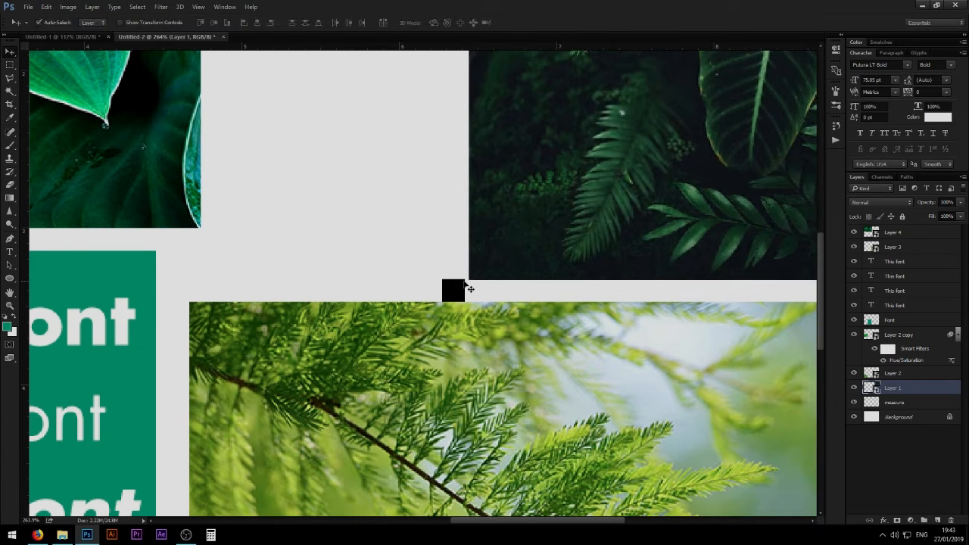
scroll(478, 282, up, 1)
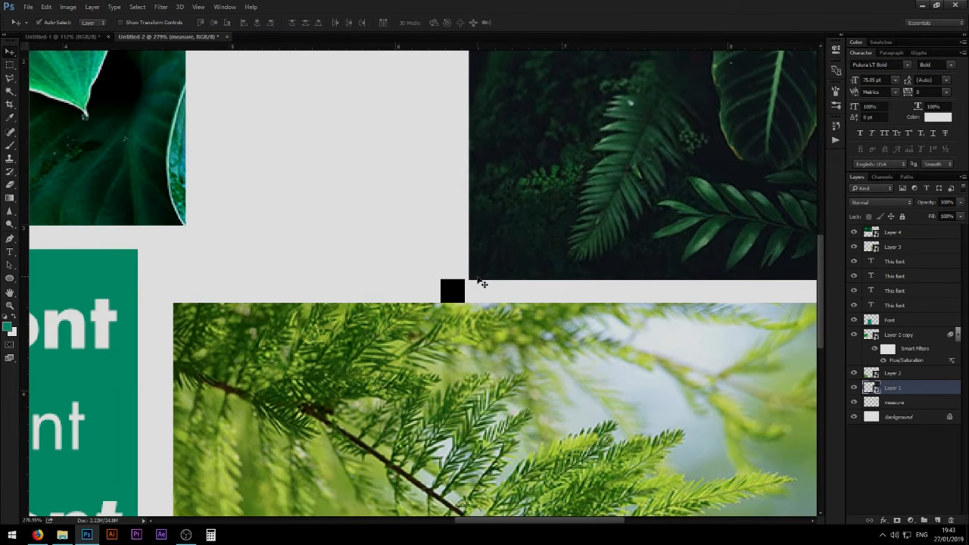
key(ctrl+t)
drag(470, 281, 168, 323)
key(Return)
- Place the measure square against the branch image's left edge and widen the teal Font panel until it meets the square
click(448, 296)
drag(85, 272, 283, 262)
click(305, 286)
key(ctrl+t)
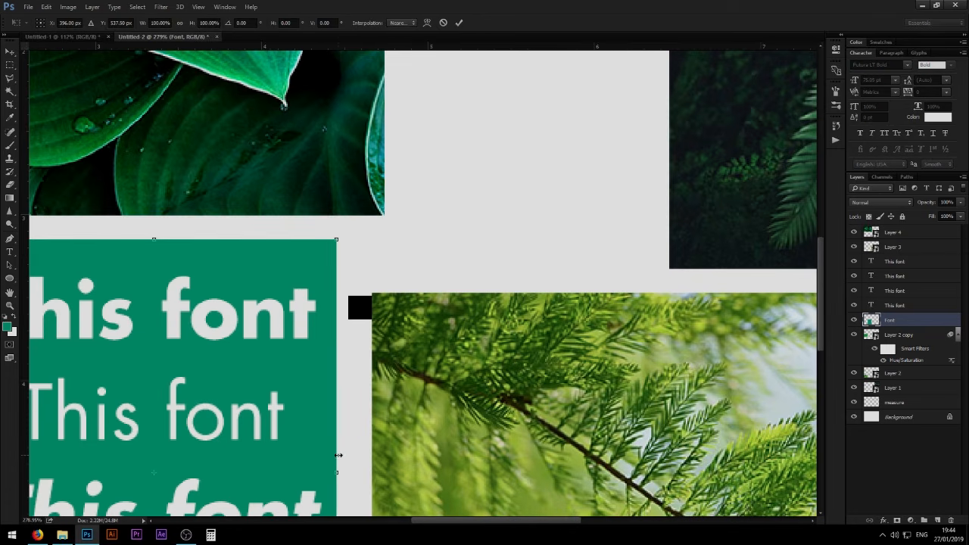
drag(338, 455, 348, 455)
key(Return)
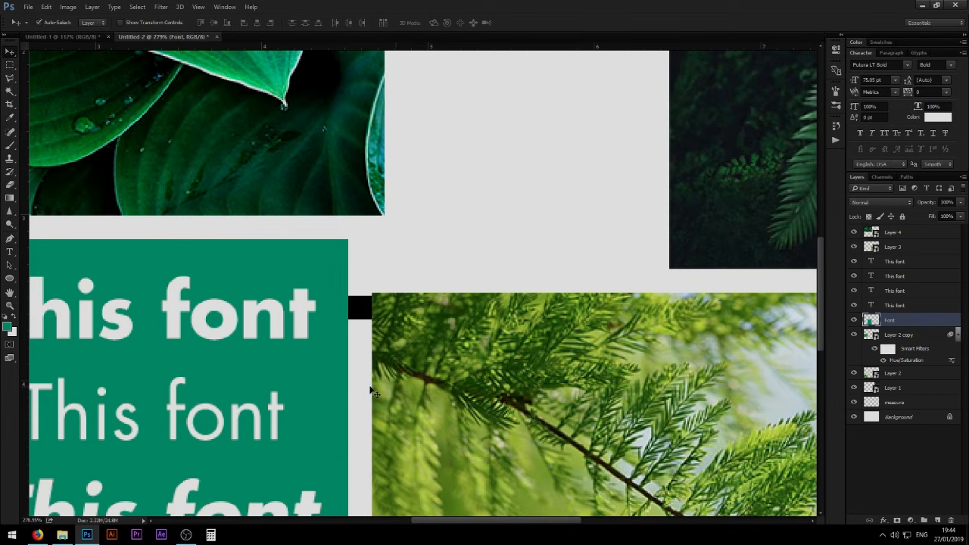
- Move the measure square into the empty space above the branch image and hide the measure layer
key(ctrl+0)
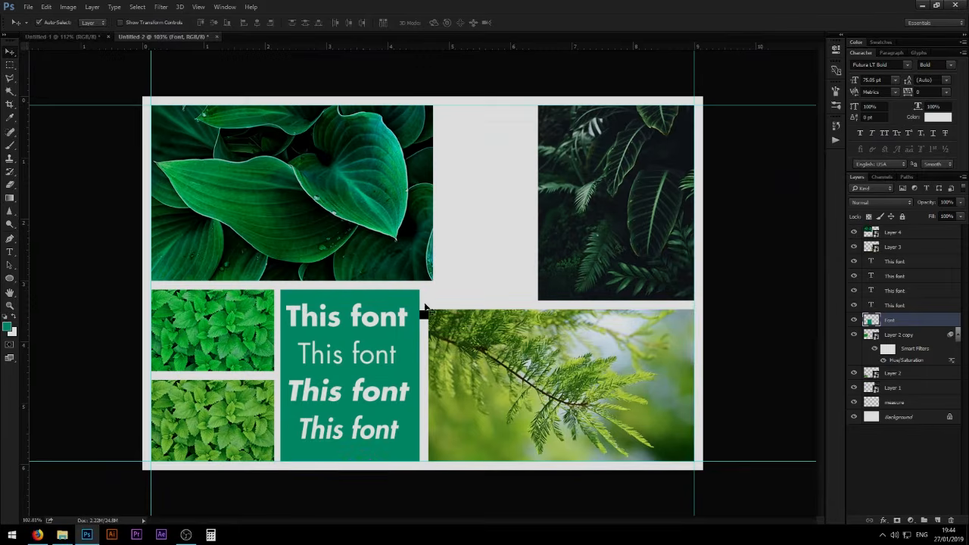
drag(425, 315, 448, 293)
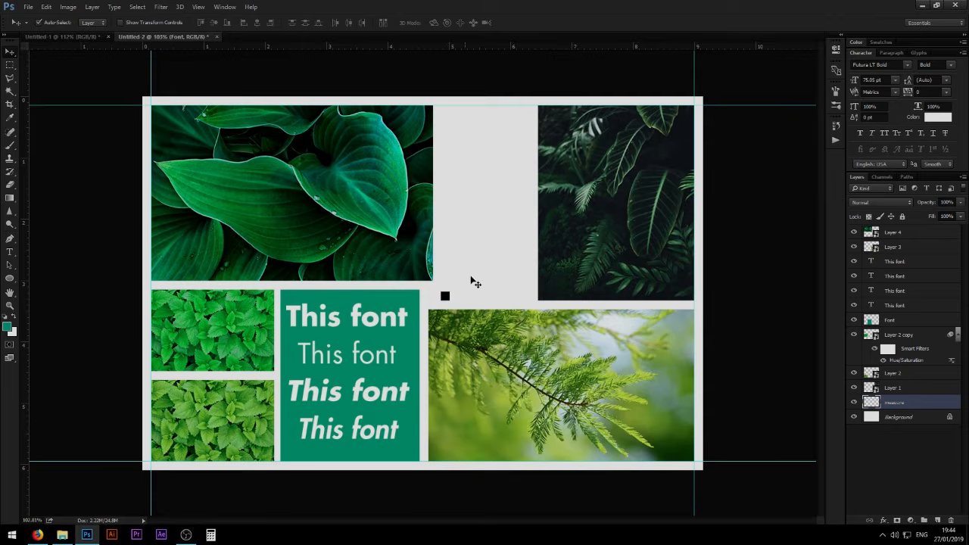
click(855, 402)
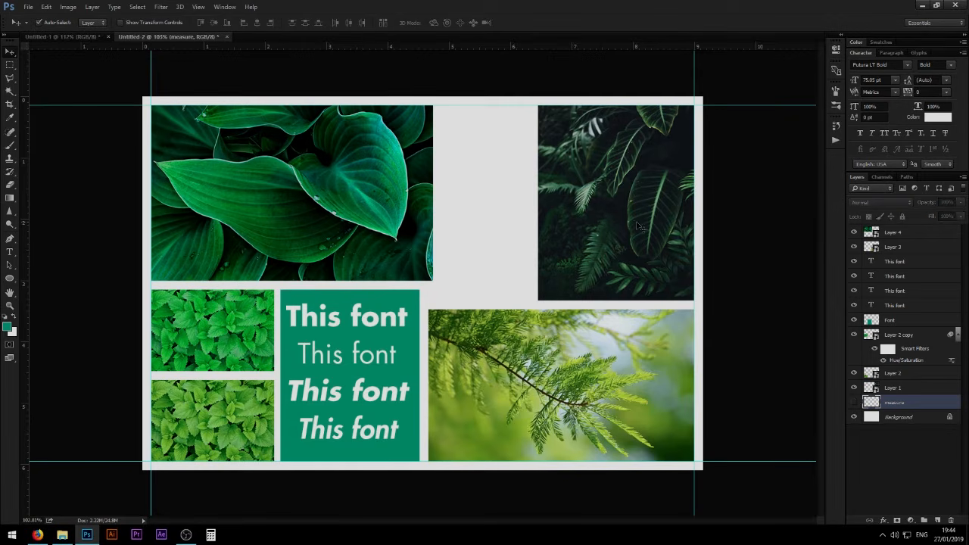
- Create a new layer named "color scheme" above Layer 4
click(638, 224)
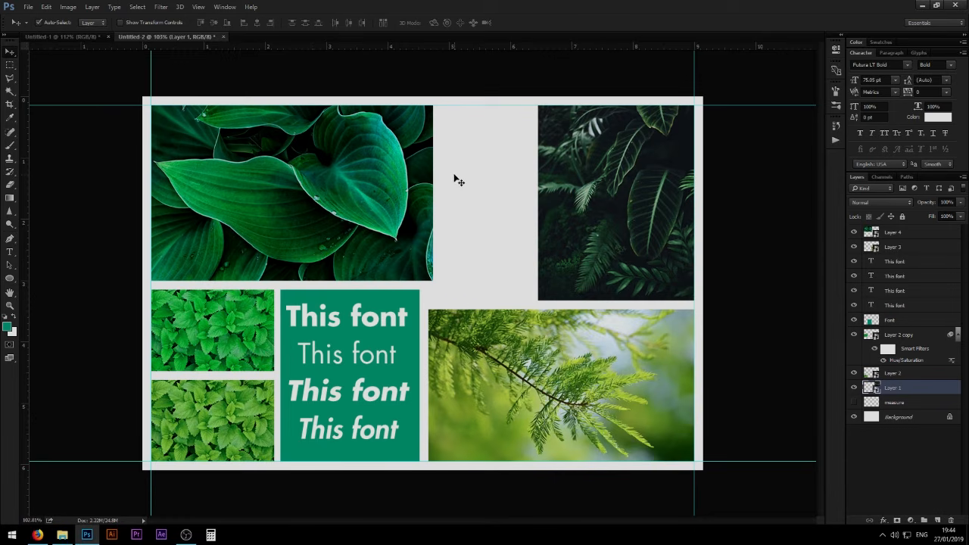
click(894, 247)
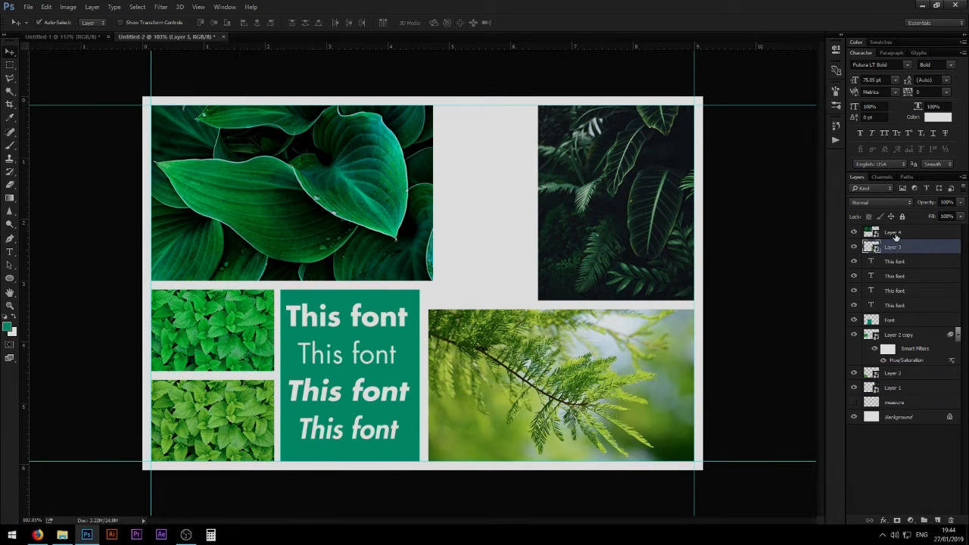
click(895, 236)
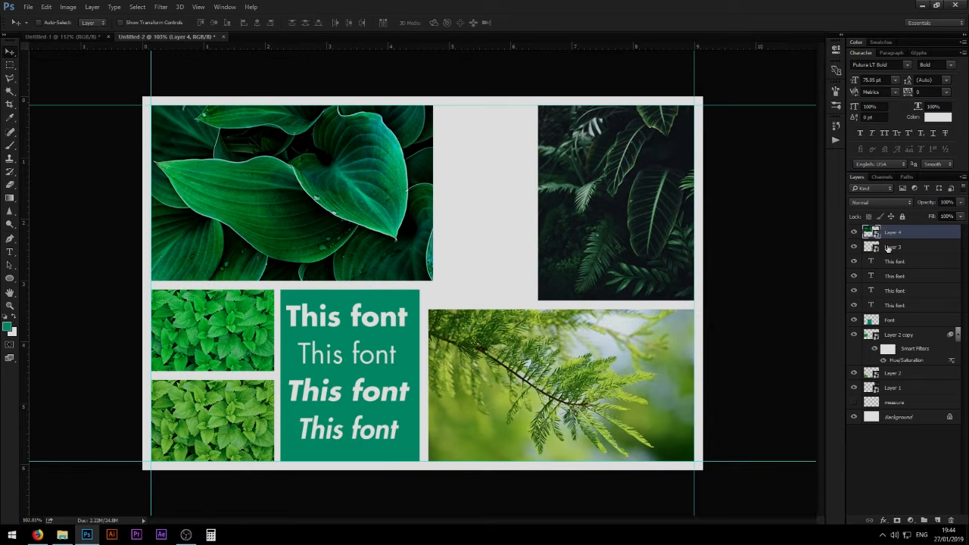
key(ctrl+shift+n)
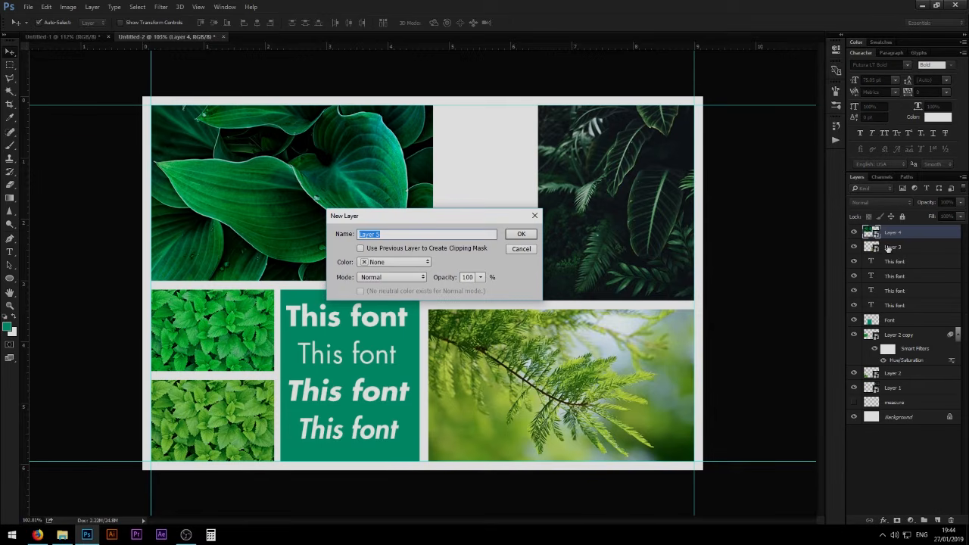
text(color scheme)
key(Return)
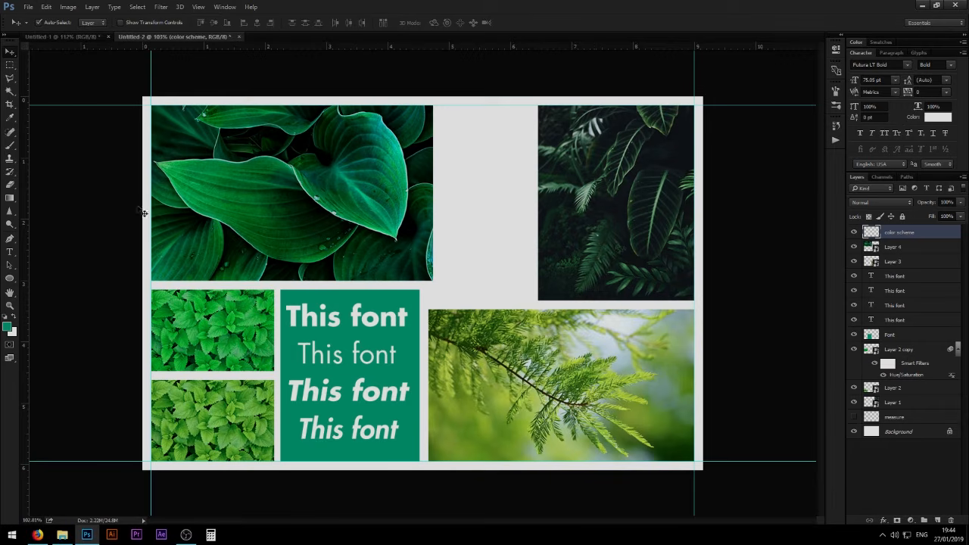
- Fill a rectangular swatch between the big leaf image and dark fern image, at the upper margin guide, with dark green sampled from the leaves
click(64, 63)
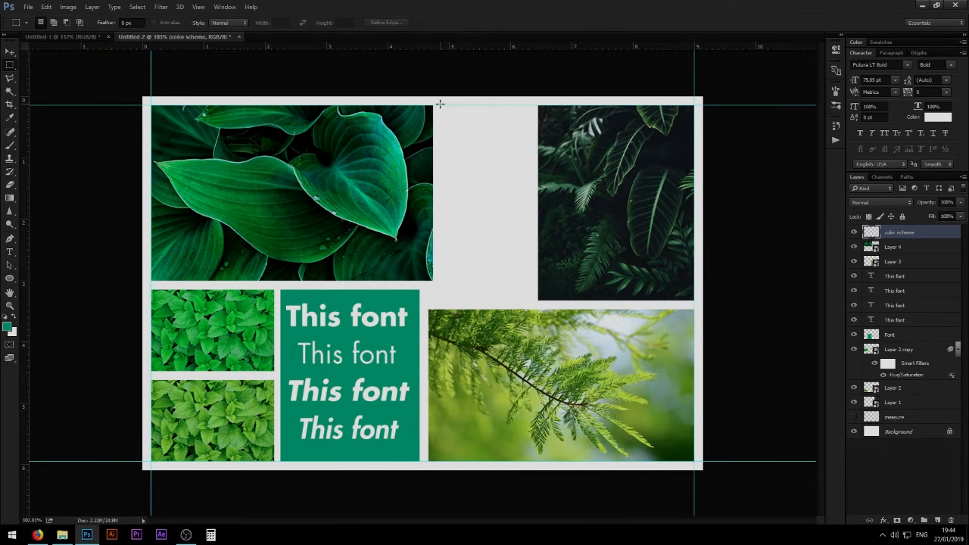
drag(440, 104, 527, 137)
key(b)
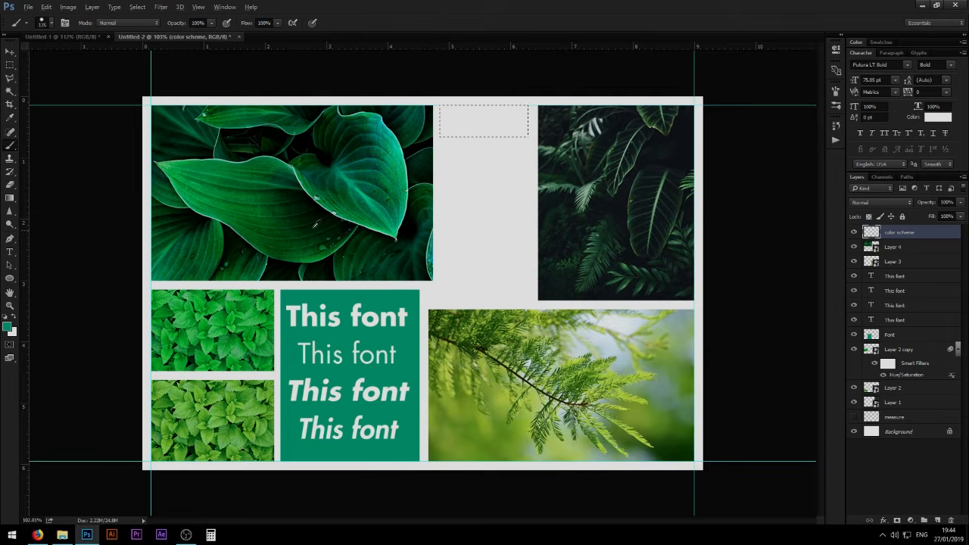
alt+click(255, 192)
key(alt+BackSpace)
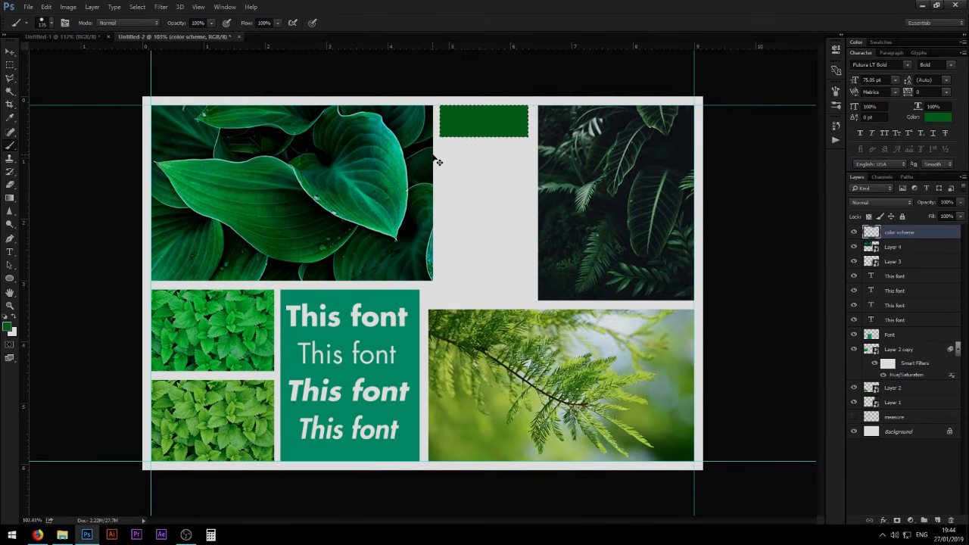
key(ctrl+d)
key(v)
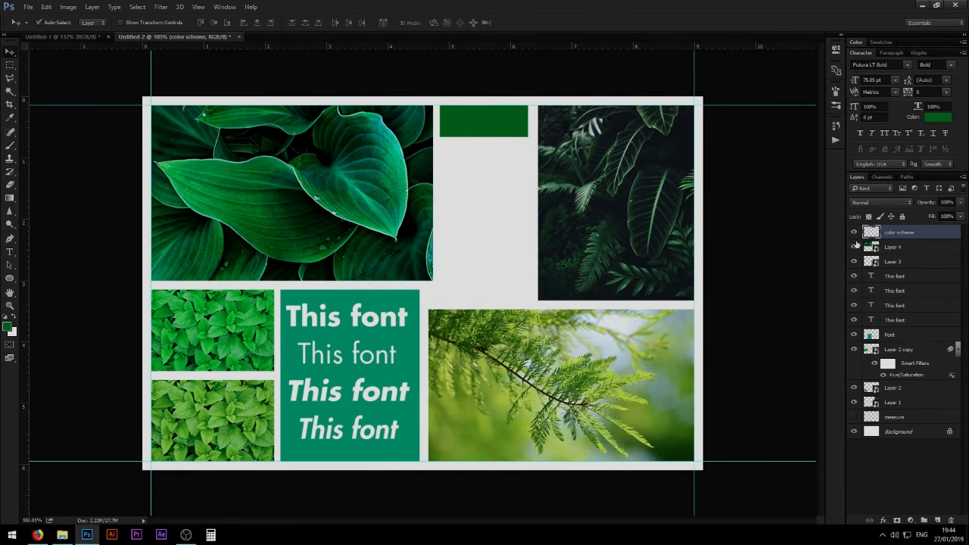
- Show the measure layer, place its square against the big leaf image's right edge and narrow the green swatch's left side to meet it
click(854, 417)
drag(445, 296, 498, 123)
drag(476, 173, 389, 245)
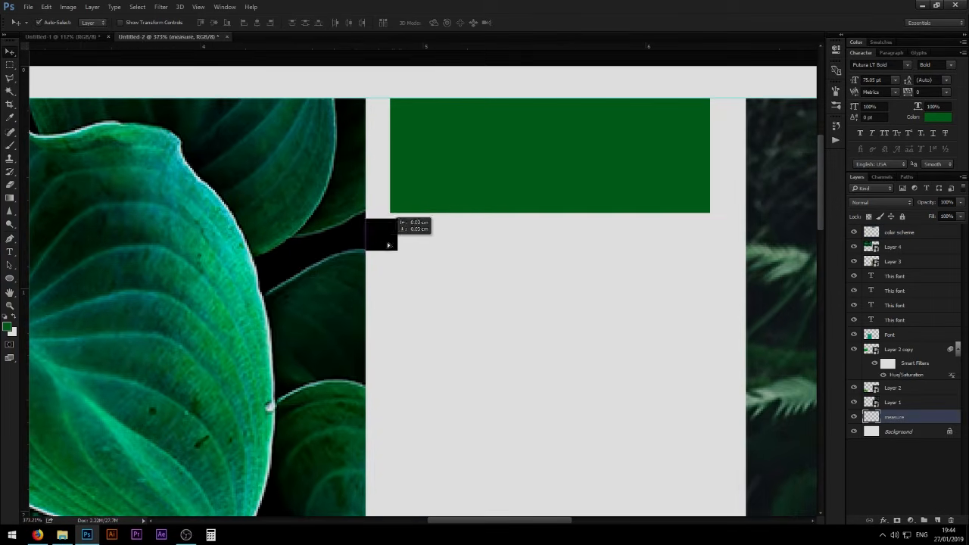
click(402, 203)
key(ctrl+t)
drag(387, 155, 394, 156)
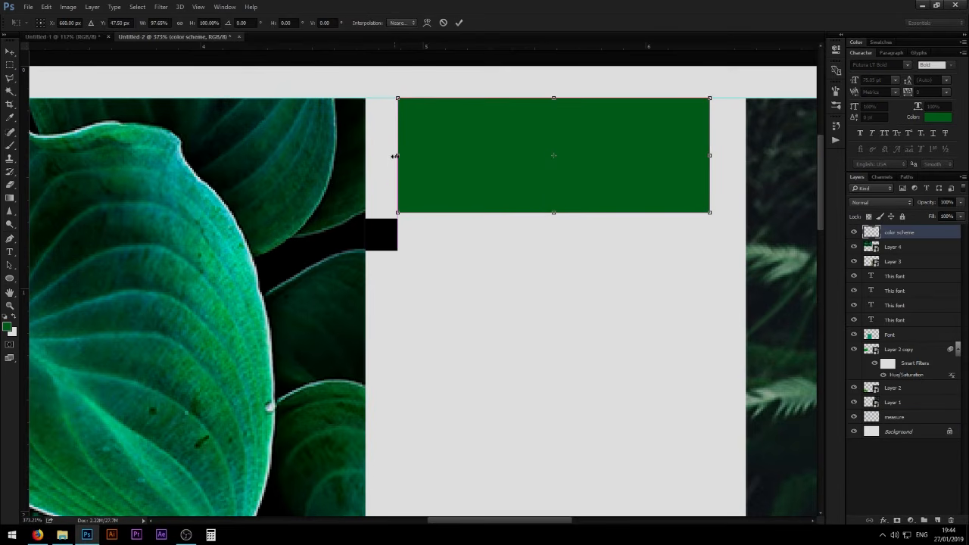
key(Return)
- Place the measure square against the dark fern image's left edge and widen the green swatch until it meets the square
drag(397, 240, 717, 159)
click(708, 184)
key(ctrl+t)
key(Return)
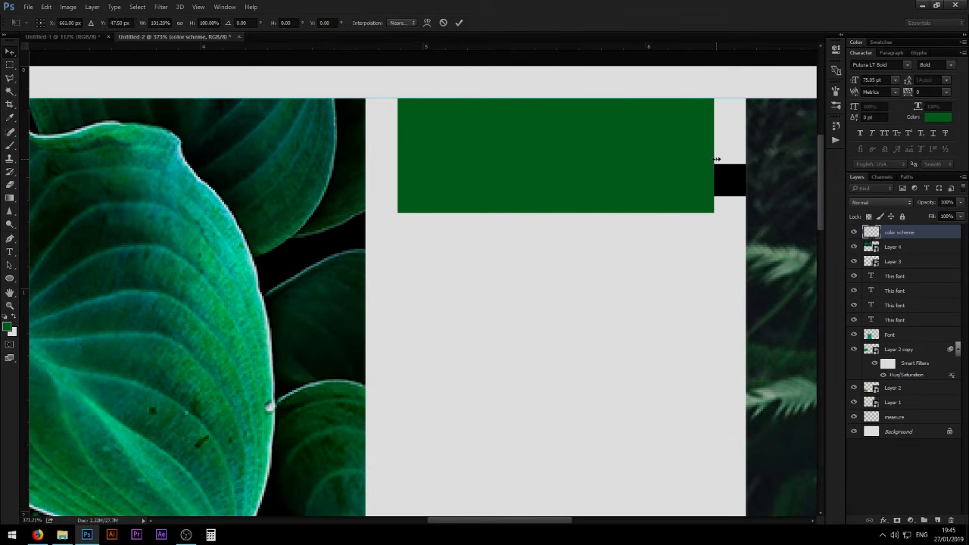
drag(637, 168, 556, 168)
drag(526, 171, 413, 148)
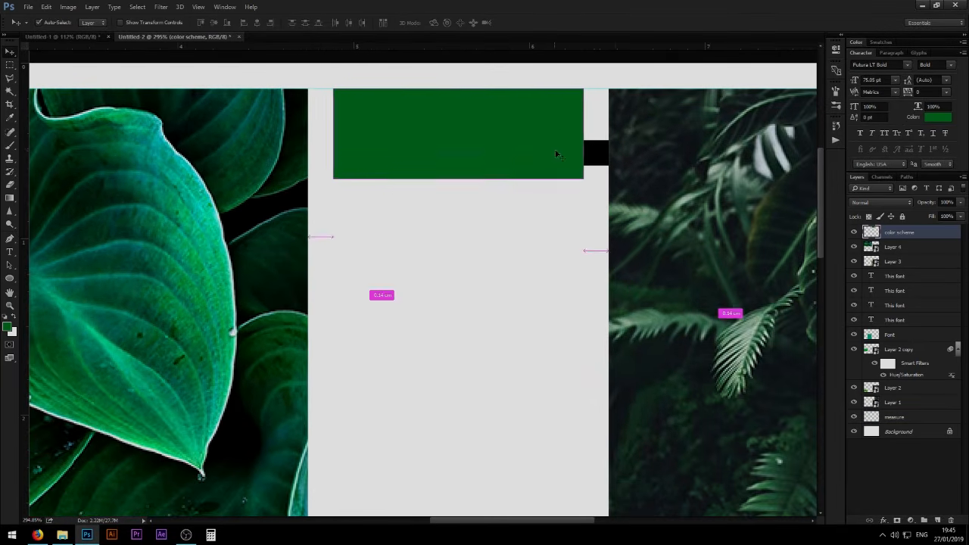
- Select the measure square's layer and hide it
ctrl+click(597, 152)
drag(602, 167, 552, 172)
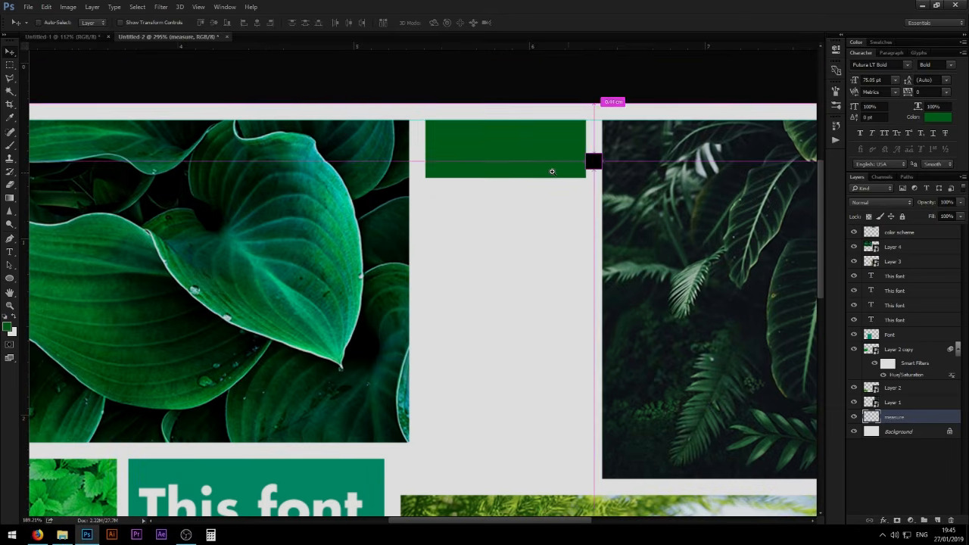
click(854, 417)
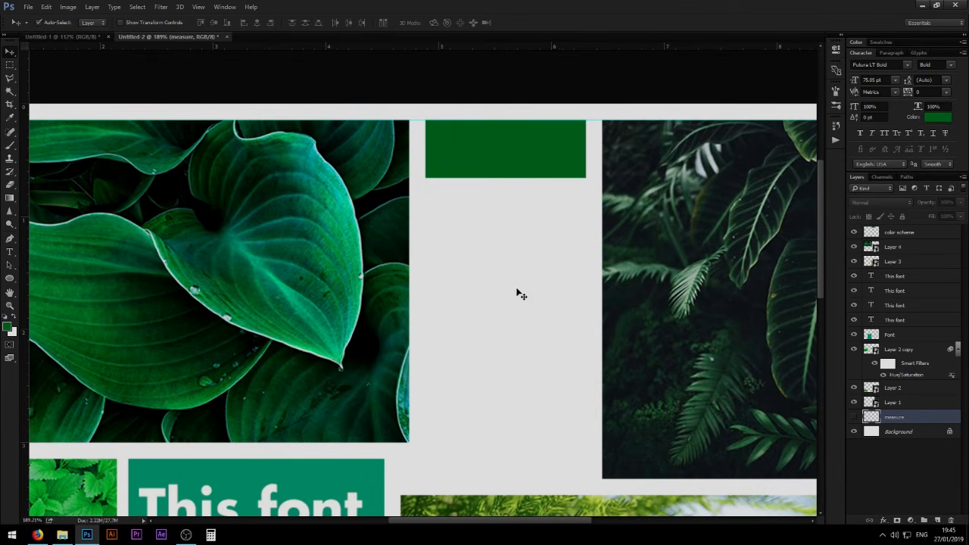
drag(496, 236, 453, 227)
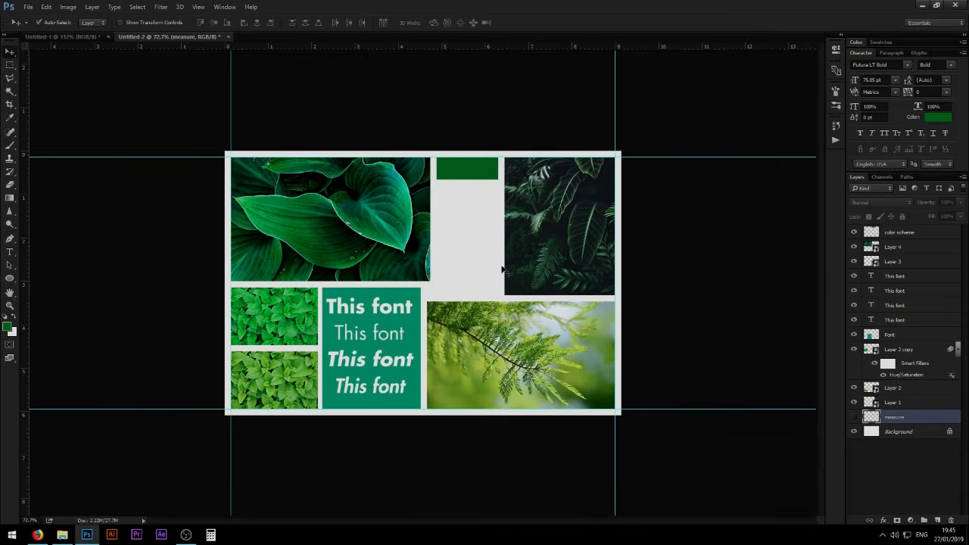
- Duplicate the green swatch four times straight down, evenly spaced, filling the column above the branch image
click(467, 174)
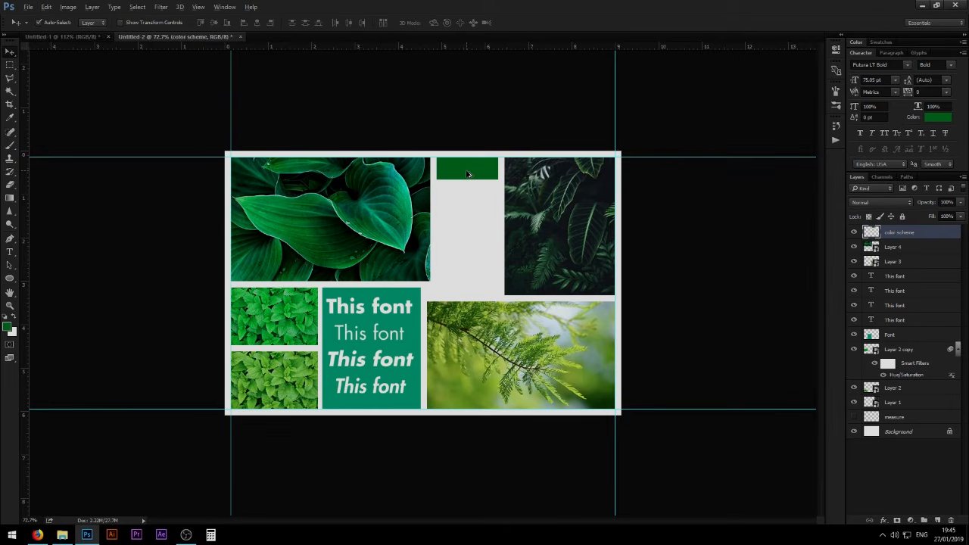
drag(468, 174, 482, 204)
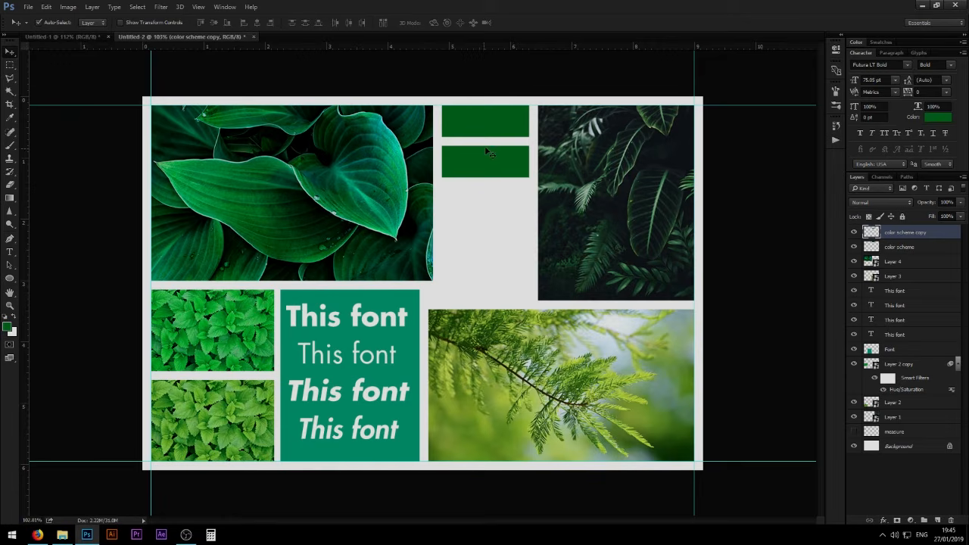
drag(493, 169, 498, 296)
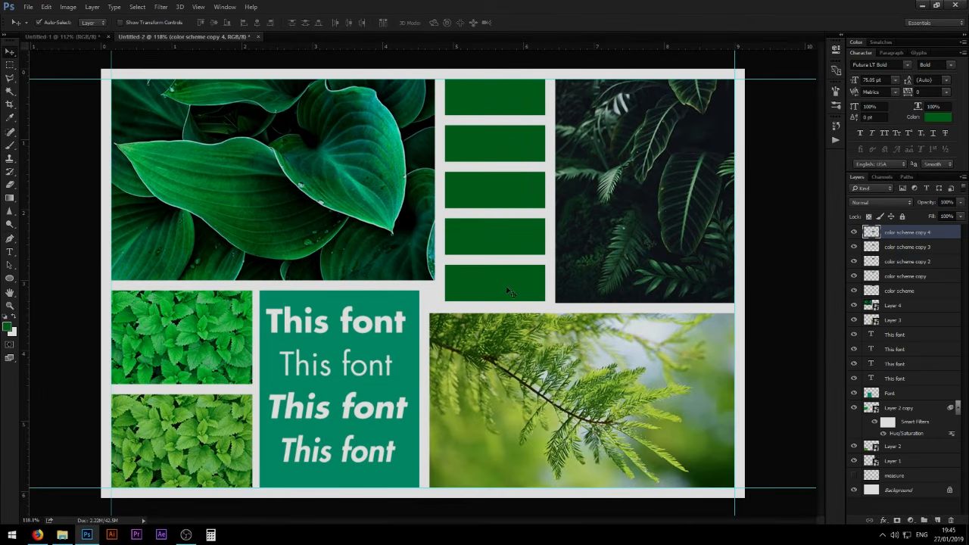
ctrl+drag(543, 327, 515, 322)
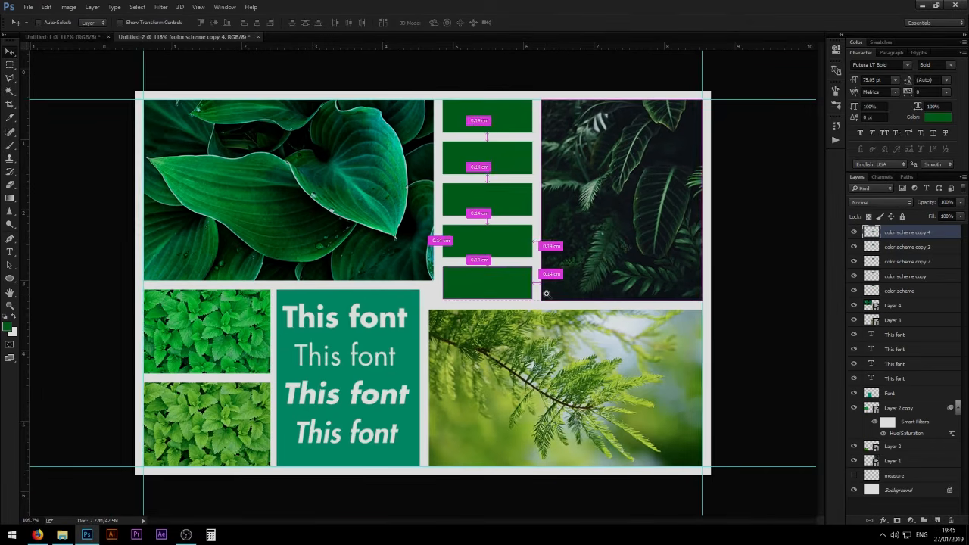
- Apply a Color Overlay to the second swatch in light green #89c853 sampled from the lower small leaf image
click(905, 249)
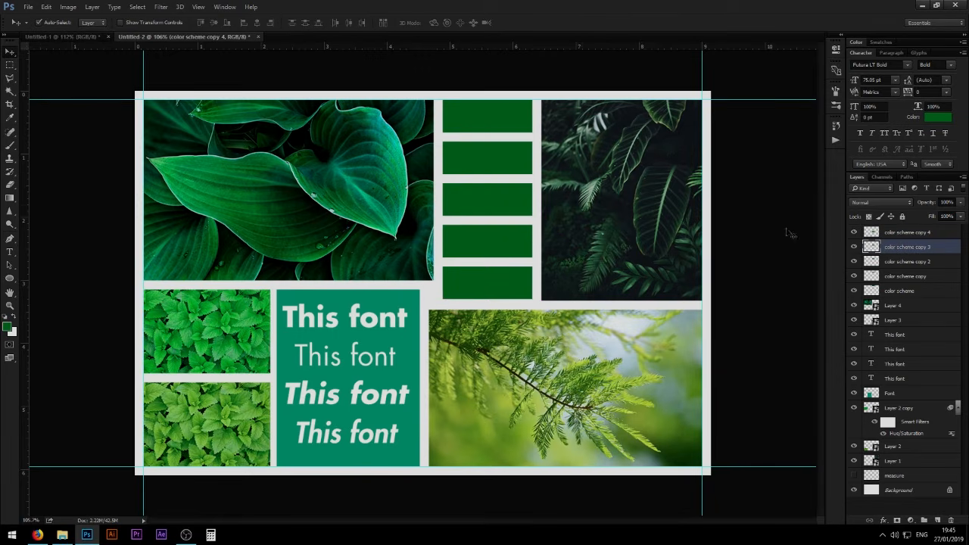
click(497, 156)
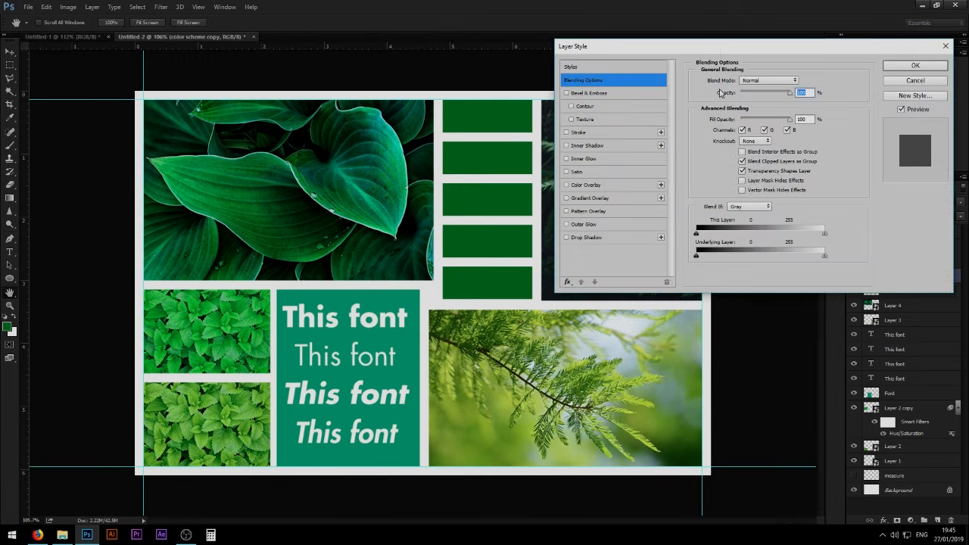
drag(720, 53, 732, 147)
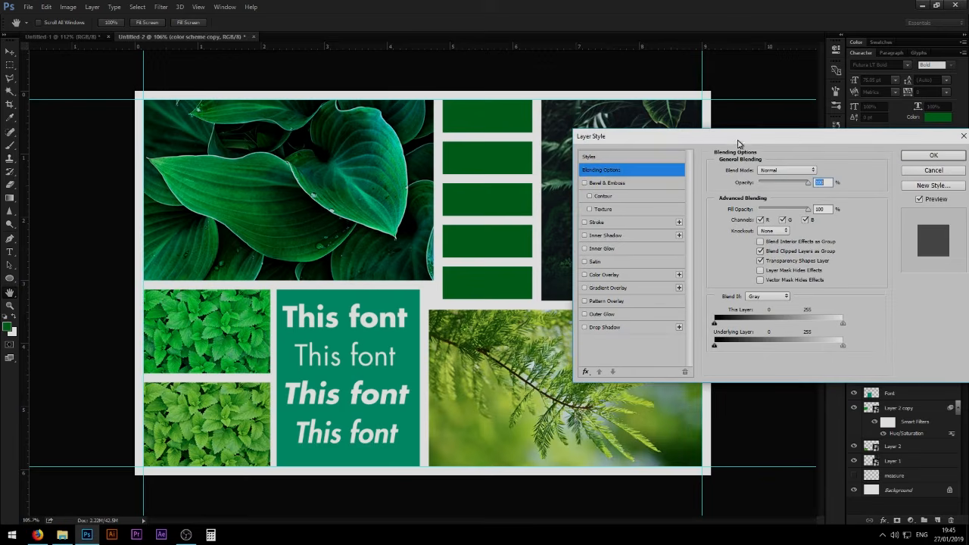
click(603, 275)
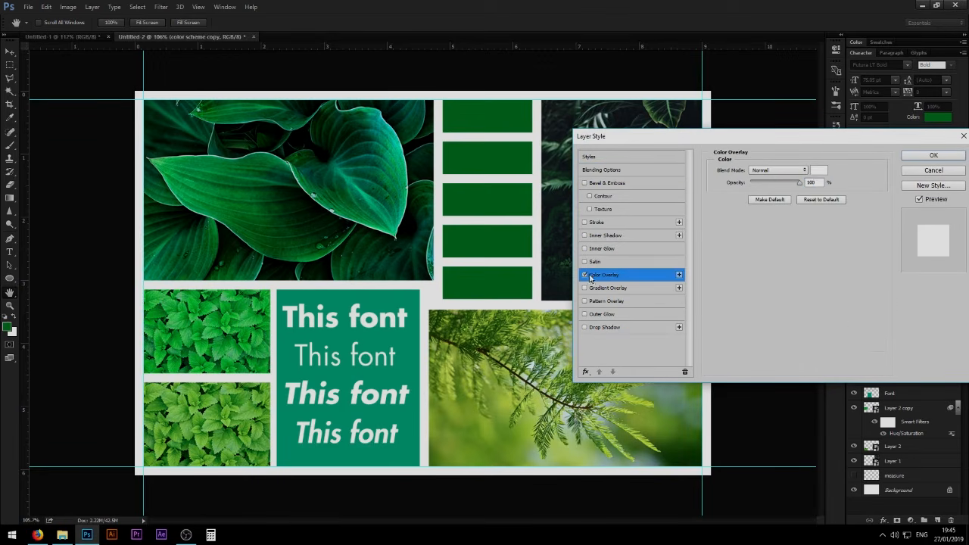
click(818, 172)
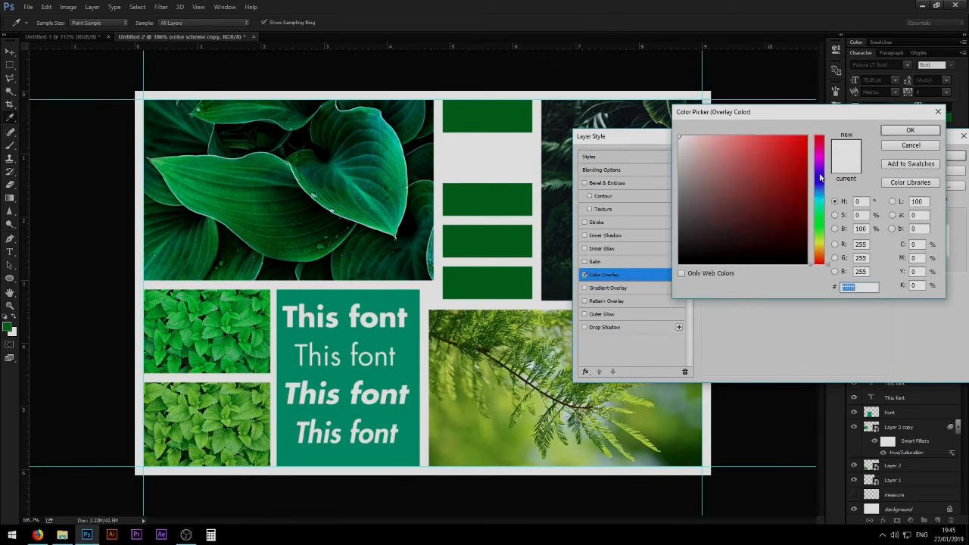
click(207, 421)
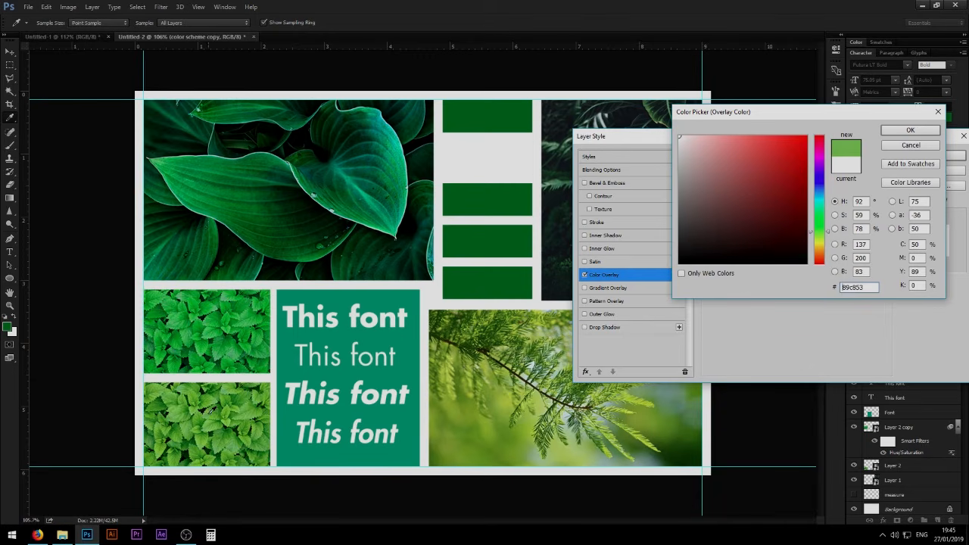
click(911, 130)
click(920, 158)
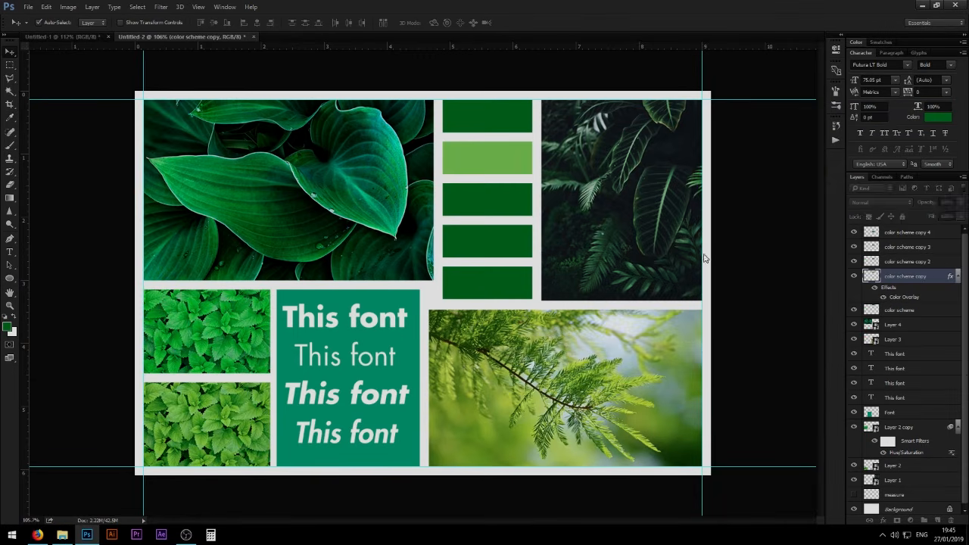
- Add a Color Overlay to the third swatch, color scheme copy 2, and open its overlay colour for editing
double_click(950, 261)
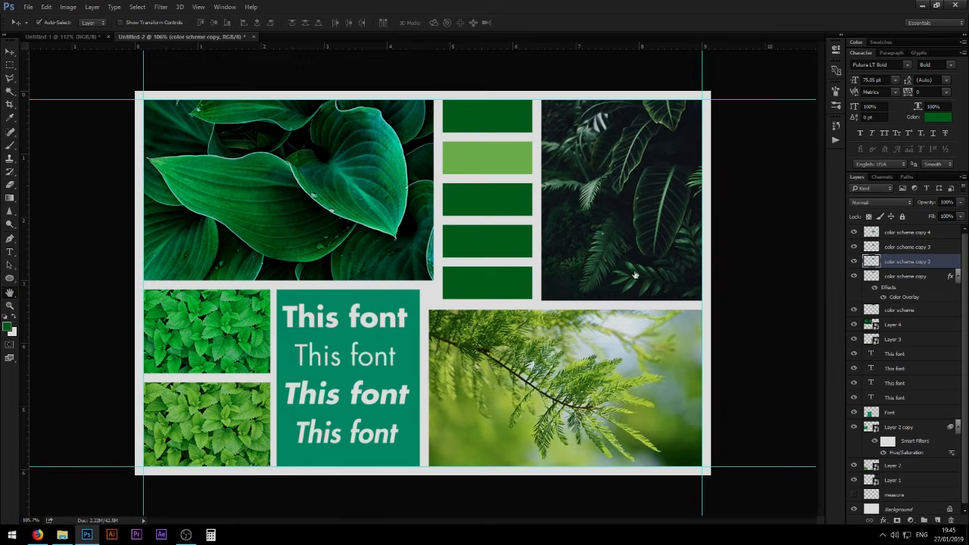
drag(431, 97, 771, 102)
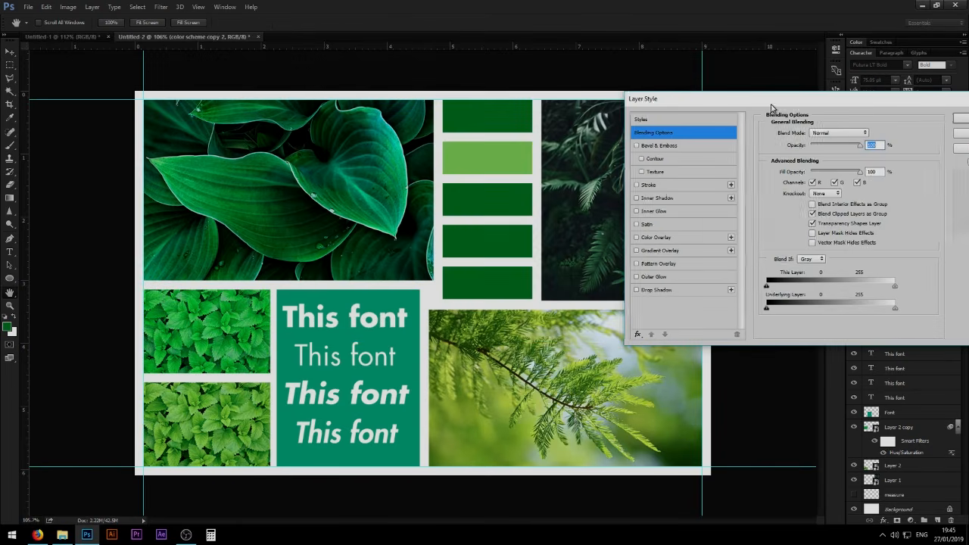
click(654, 237)
click(865, 133)
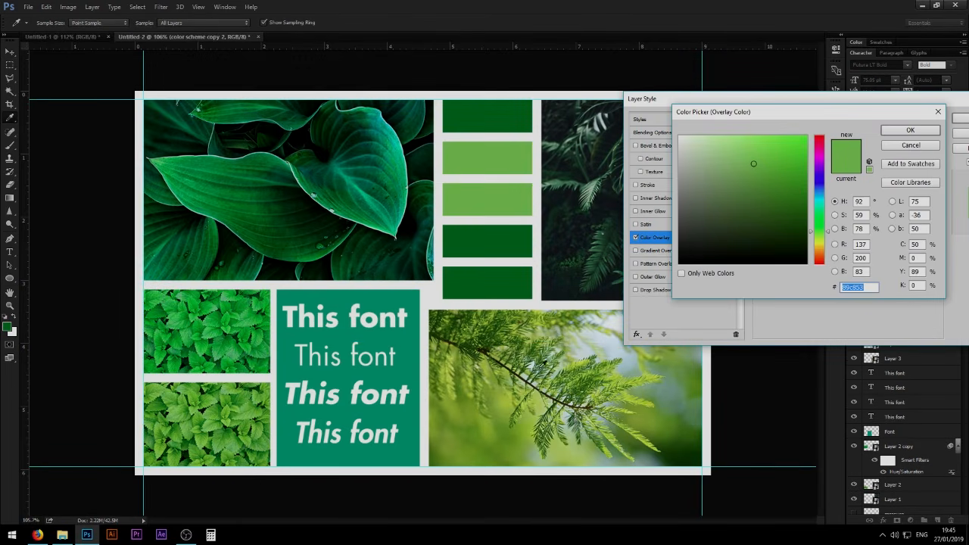
- Set the third swatch's overlay colour to near-black green #011b10 sampled from the large leaf image and apply the layer style
click(311, 140)
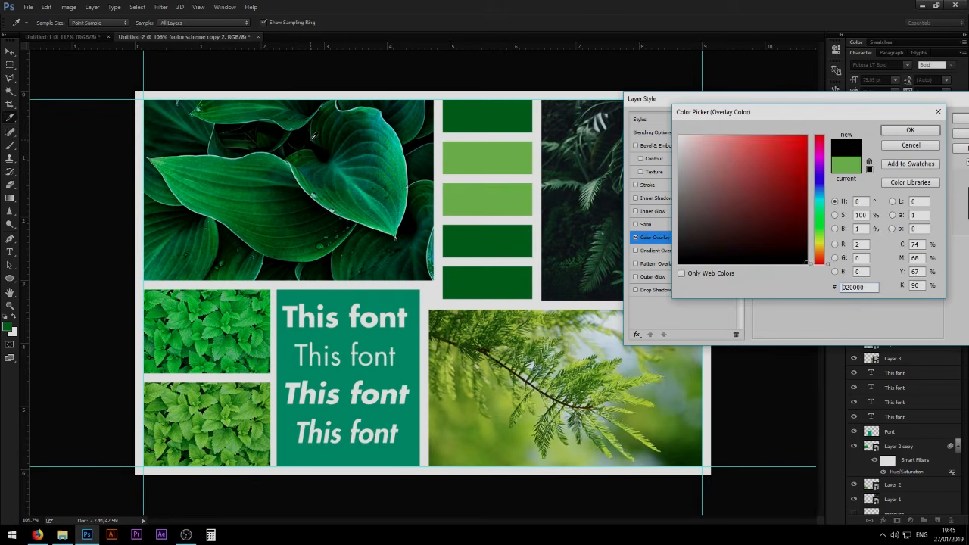
click(303, 136)
click(276, 147)
click(257, 138)
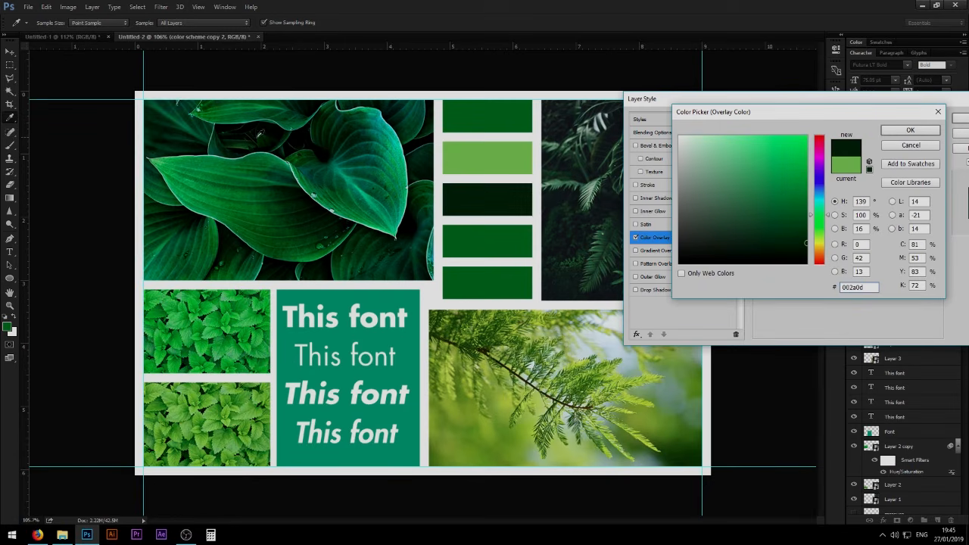
click(285, 124)
click(295, 122)
click(316, 109)
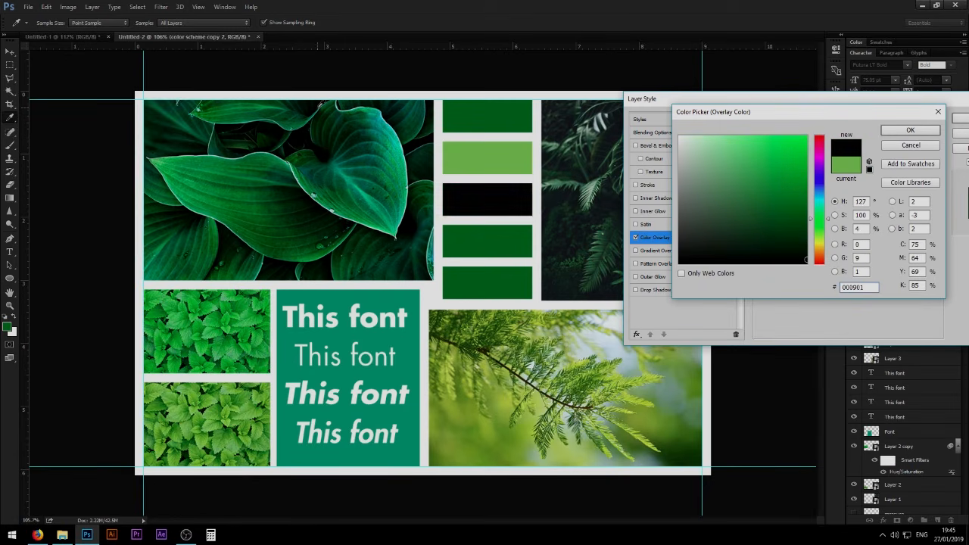
click(307, 114)
click(313, 108)
click(311, 106)
click(308, 106)
click(302, 106)
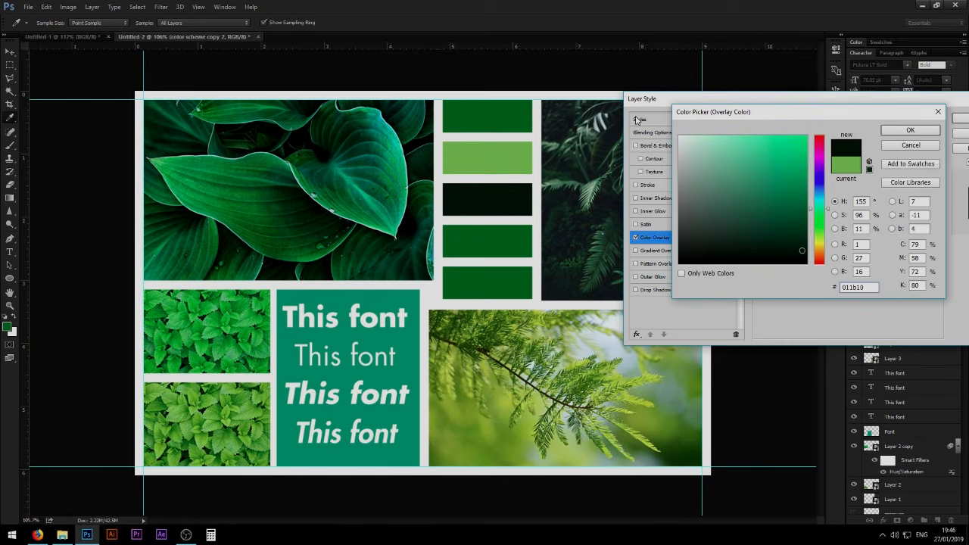
click(915, 128)
drag(928, 102, 911, 104)
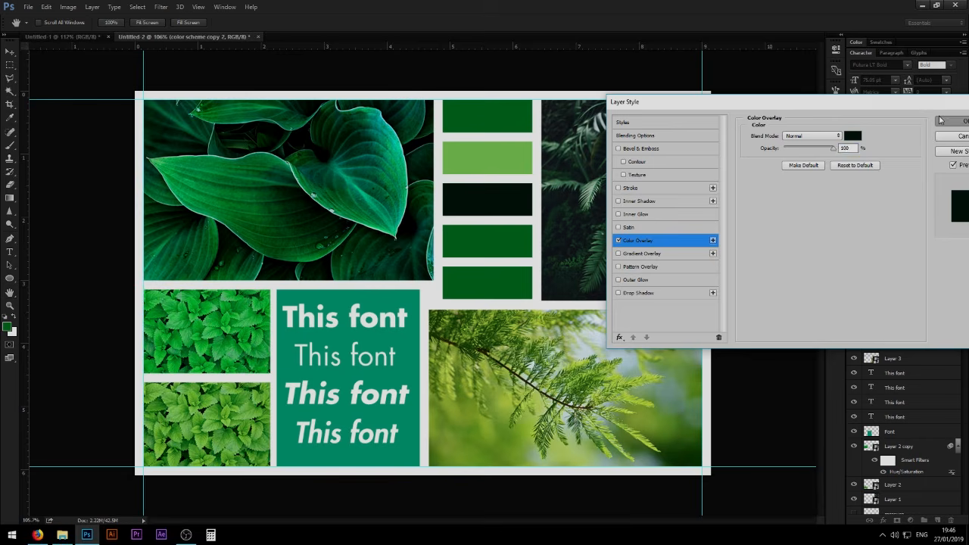
click(939, 120)
- Apply a Color Overlay to the fourth swatch, color scheme copy 3, in dark green #3d5036 sampled from the dark fern image
click(935, 248)
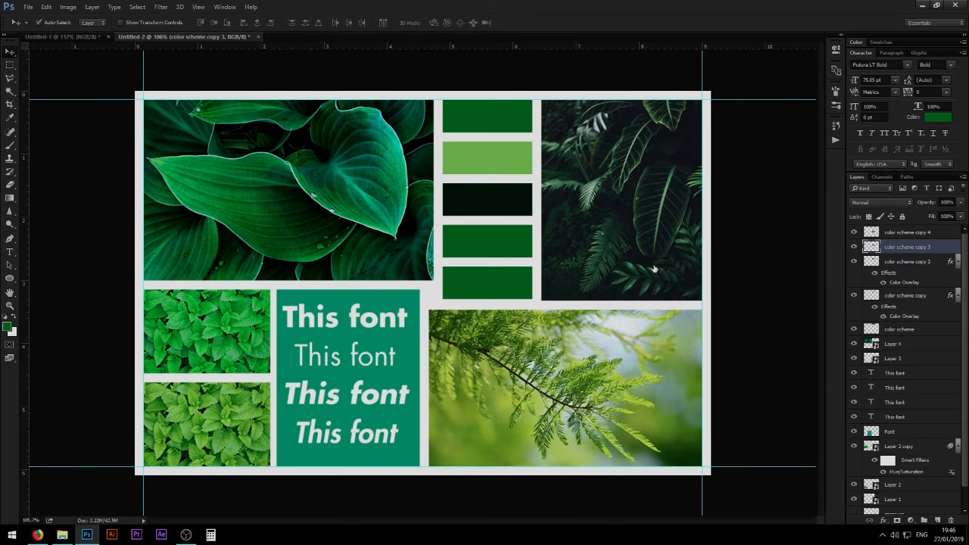
drag(467, 94, 522, 241)
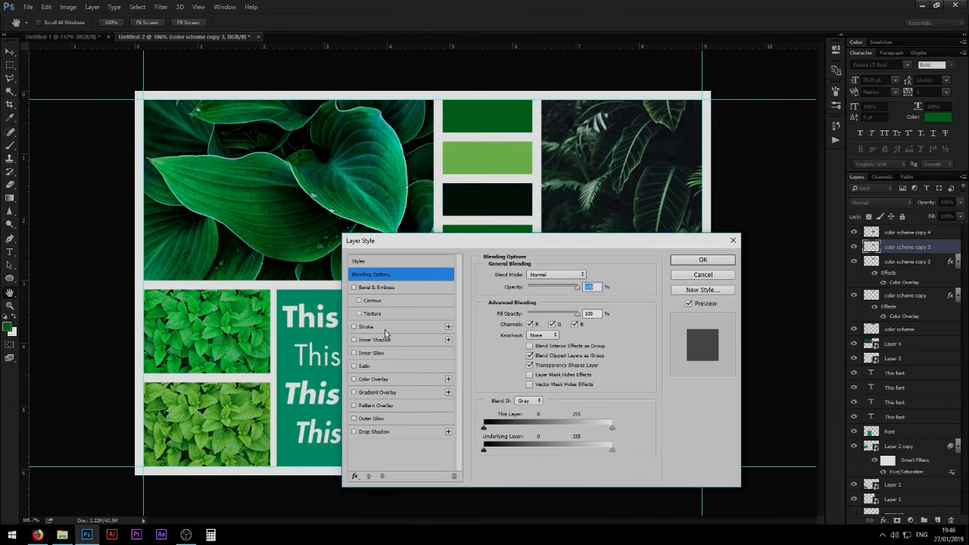
click(371, 379)
click(588, 274)
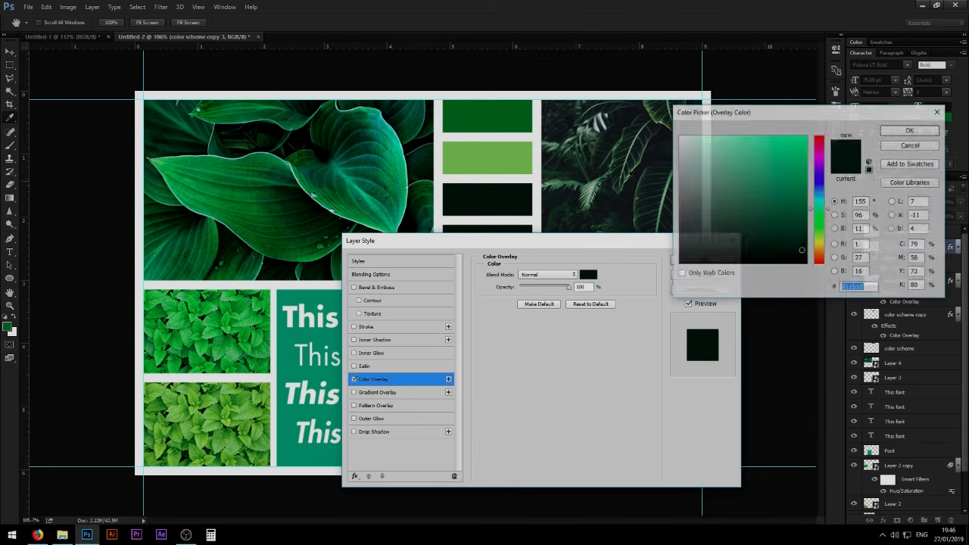
click(640, 159)
click(615, 186)
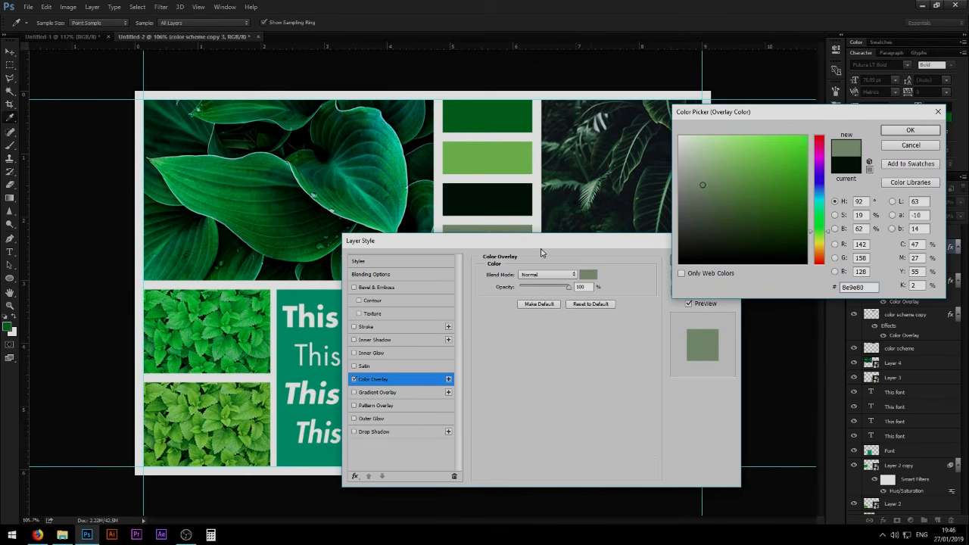
click(600, 146)
drag(599, 146, 598, 142)
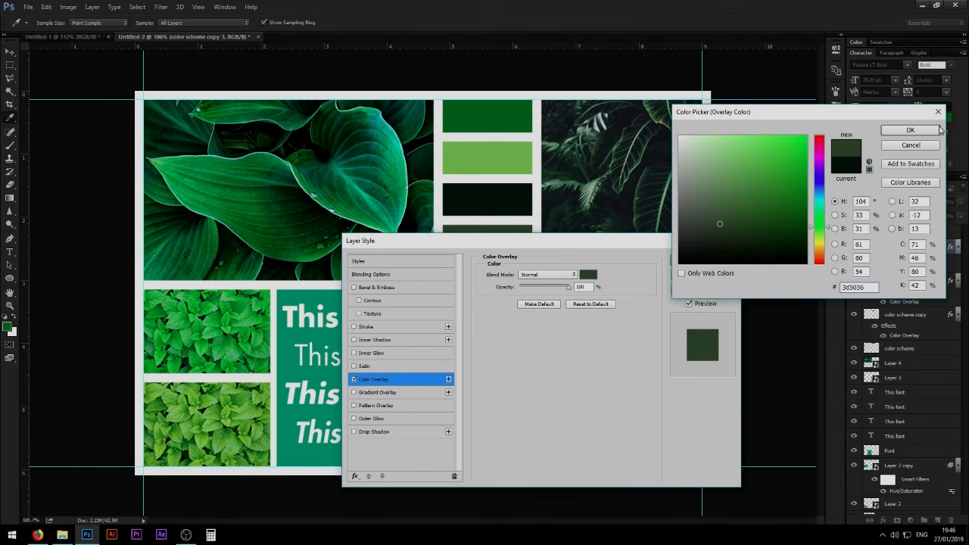
click(910, 132)
click(702, 261)
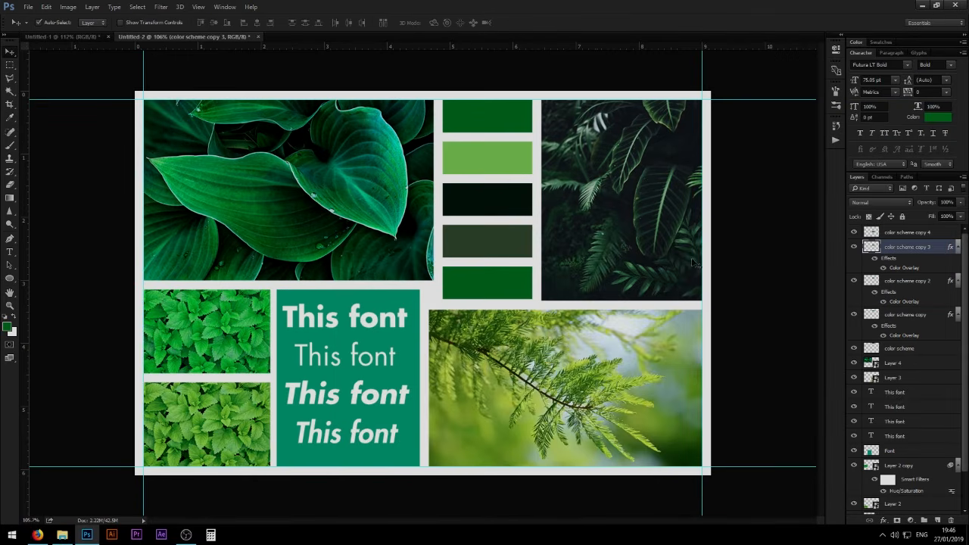
- Apply a Color Overlay to the fifth swatch, color scheme copy 4, in pale green #c6db9c sampled from the branch image's background
double_click(941, 233)
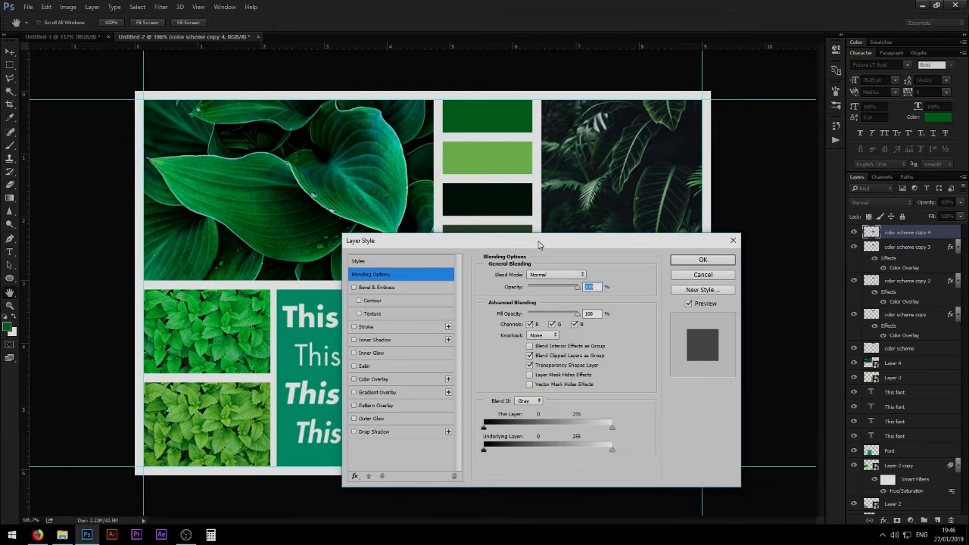
drag(535, 240, 285, 55)
click(128, 188)
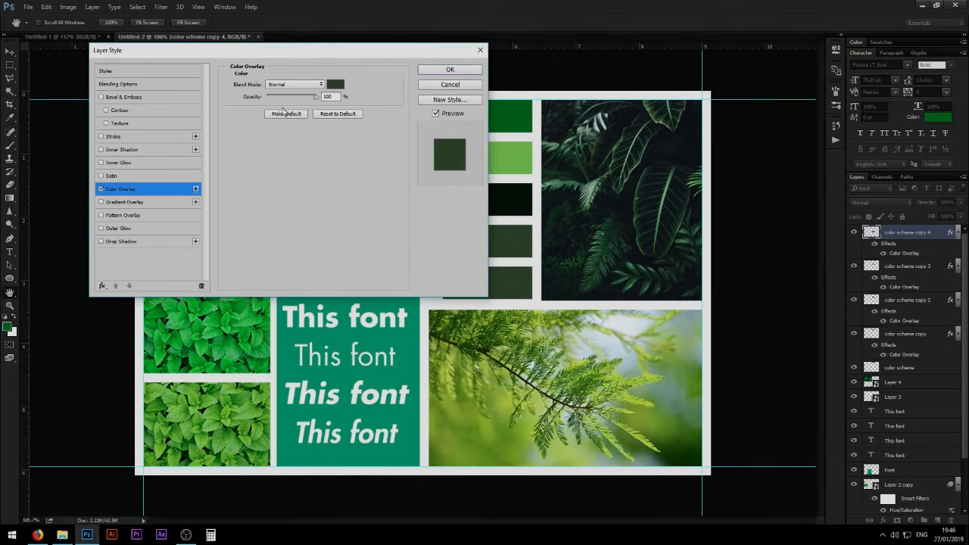
click(336, 85)
click(572, 350)
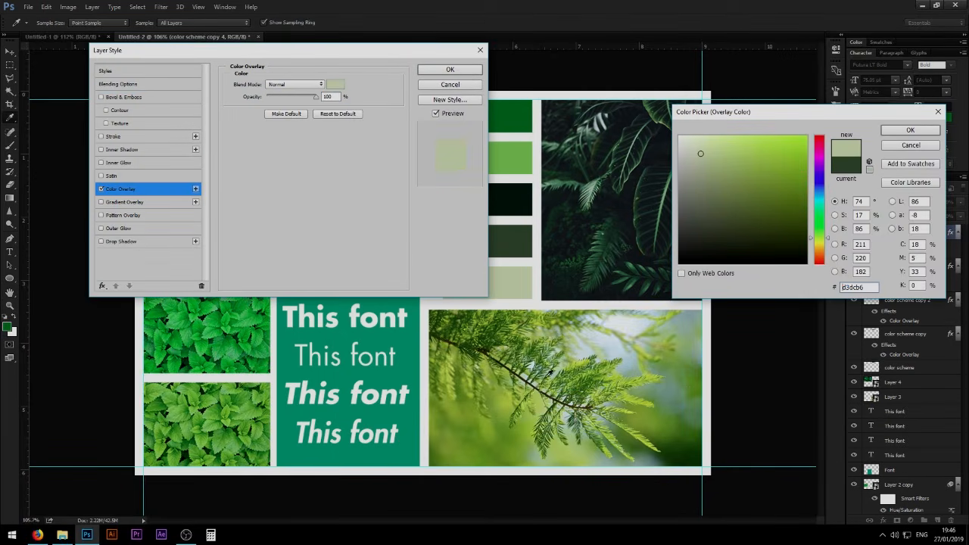
click(499, 429)
click(504, 427)
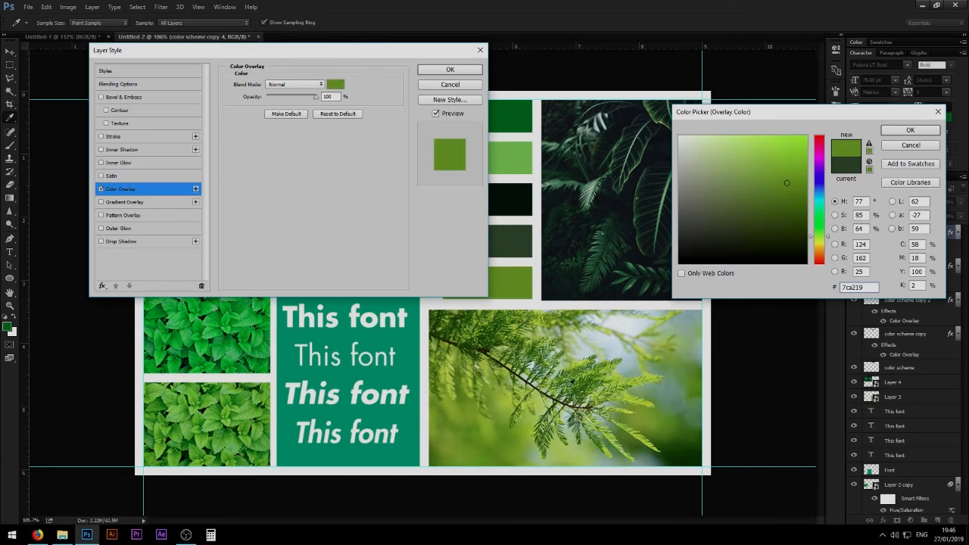
click(579, 345)
click(574, 349)
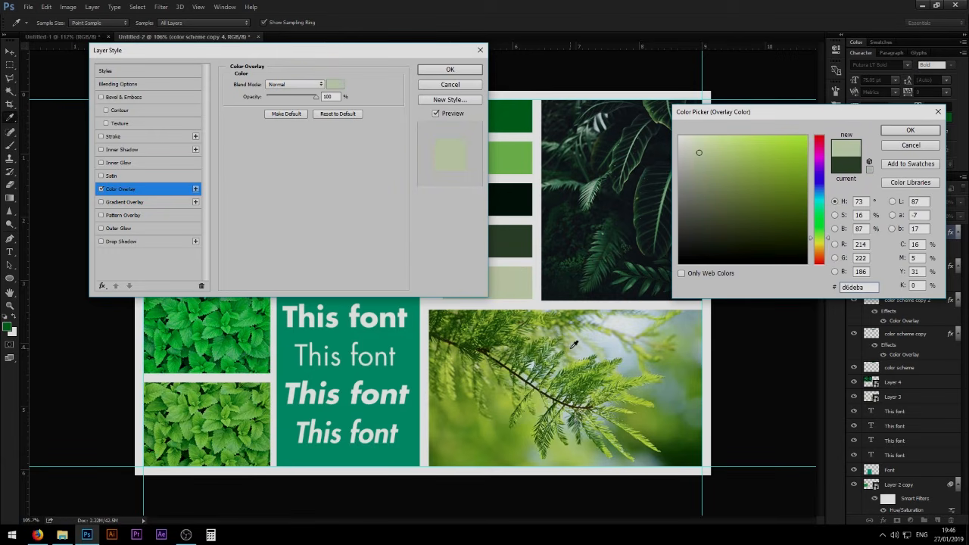
click(580, 335)
click(578, 338)
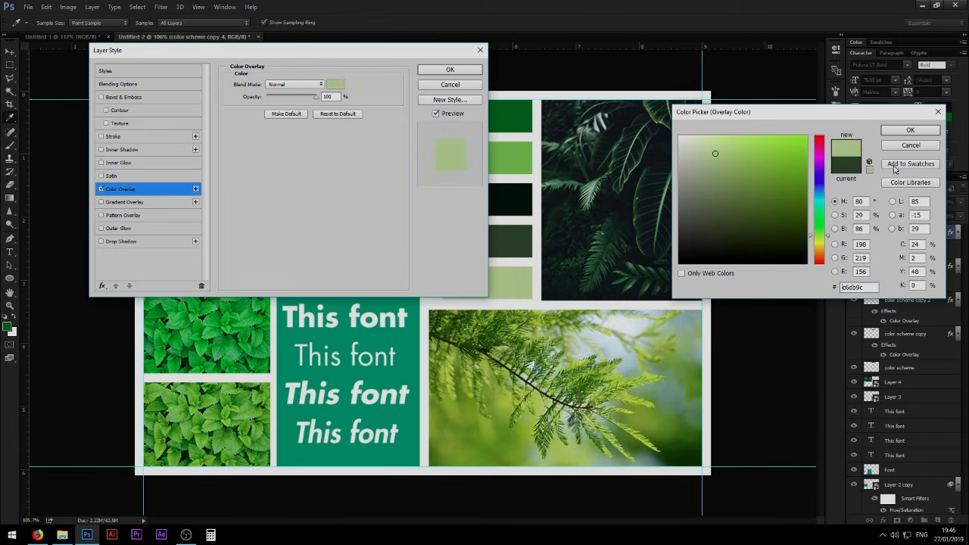
click(910, 129)
click(450, 69)
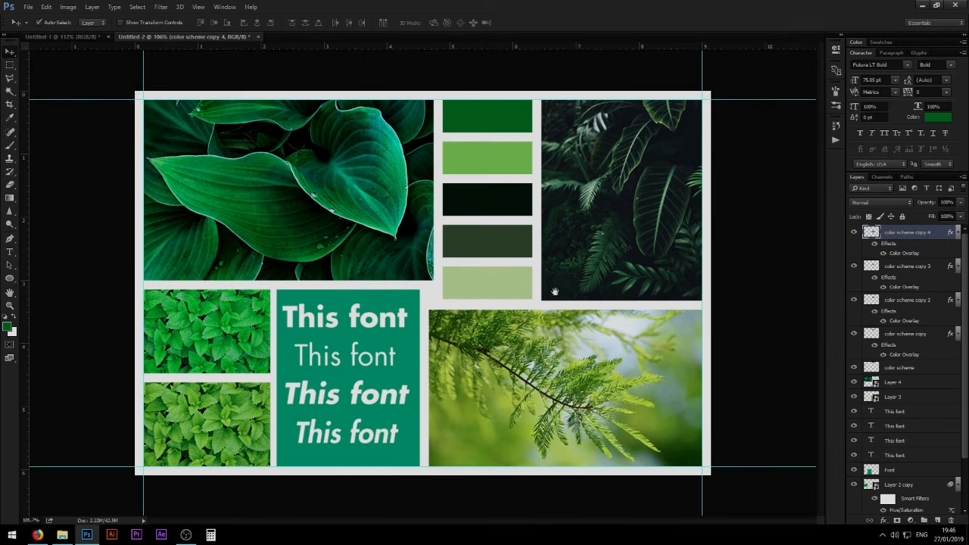
- Add a Vibrance adjustment layer above all layers with vibrance +45 and saturation +5
drag(555, 291, 513, 305)
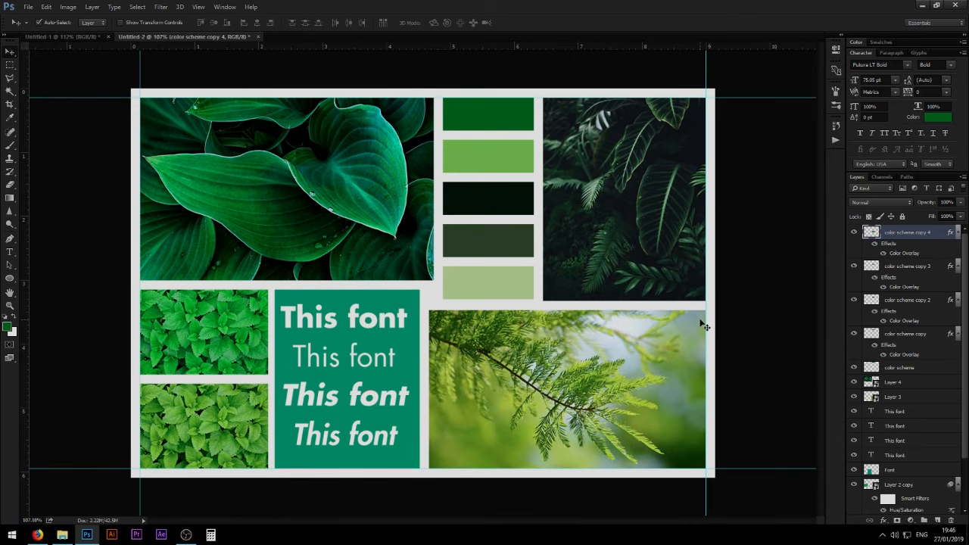
click(910, 521)
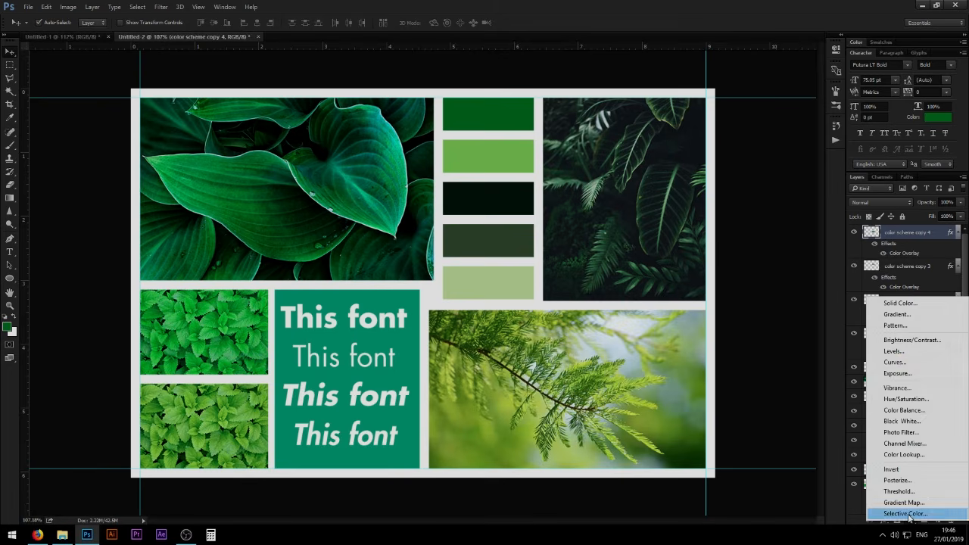
click(905, 389)
click(752, 82)
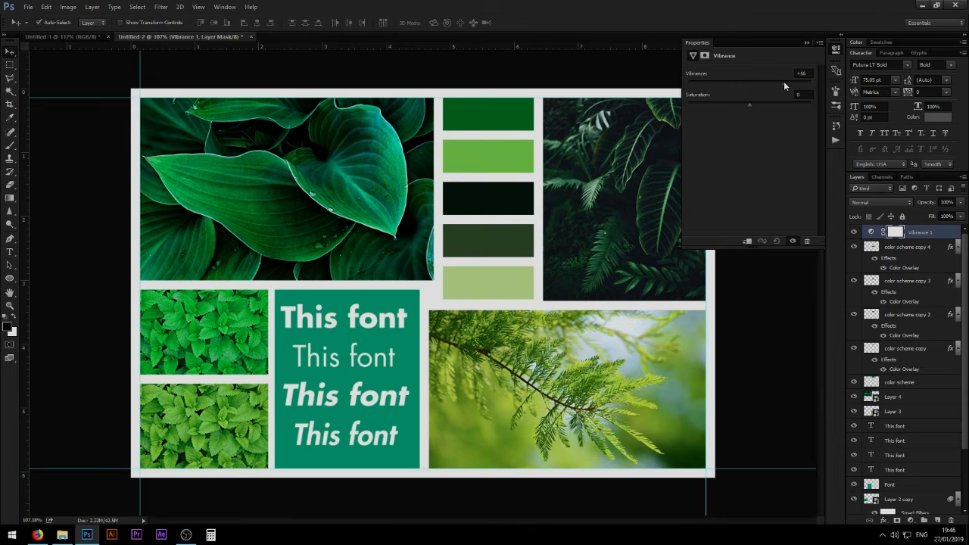
drag(789, 83, 790, 82)
- Add an Exposure adjustment layer with exposure +0.11 and gamma correction 0.96
click(911, 521)
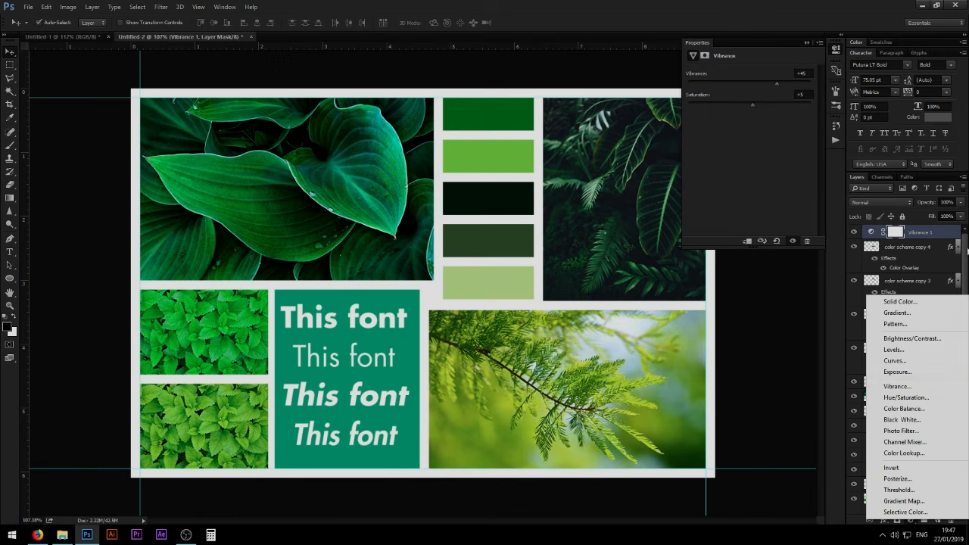
click(896, 373)
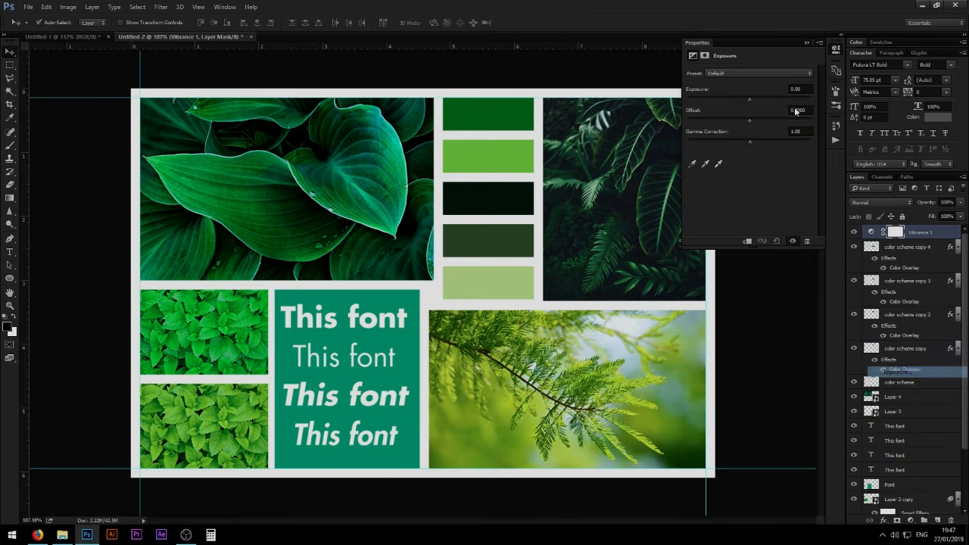
click(749, 97)
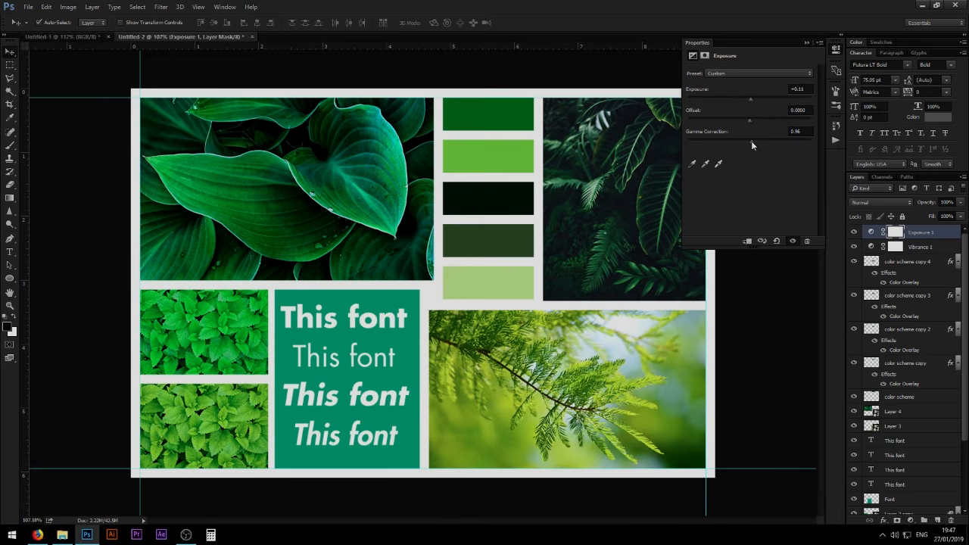
click(807, 42)
- Add a Color Lookup adjustment layer and try the 3DLUT looks Bleach Bypass, Crisp_Warm and Crisp_Winter
click(911, 520)
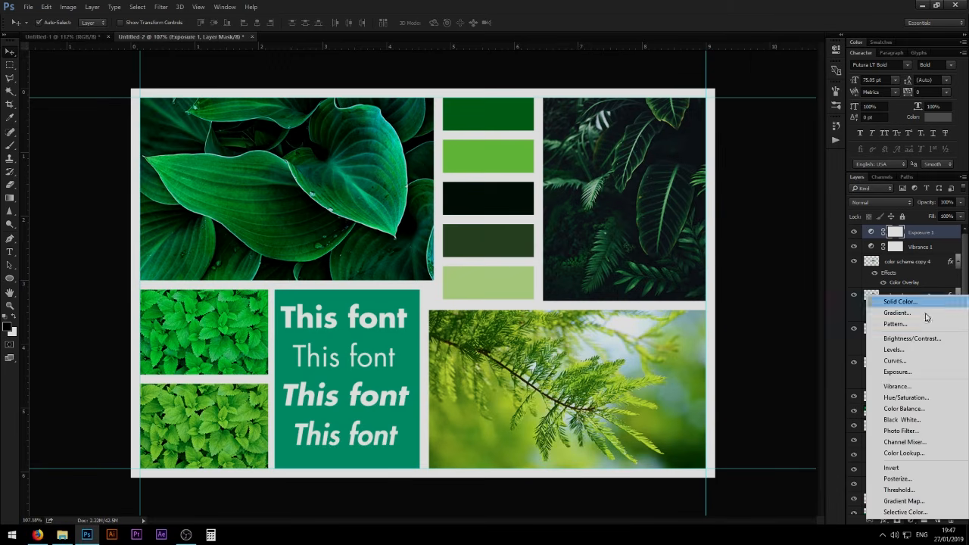
click(899, 455)
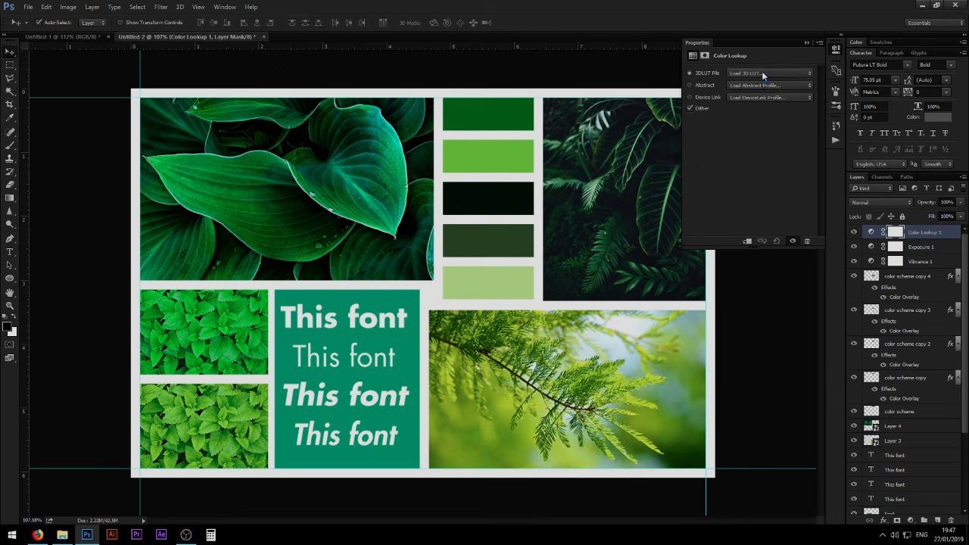
click(763, 74)
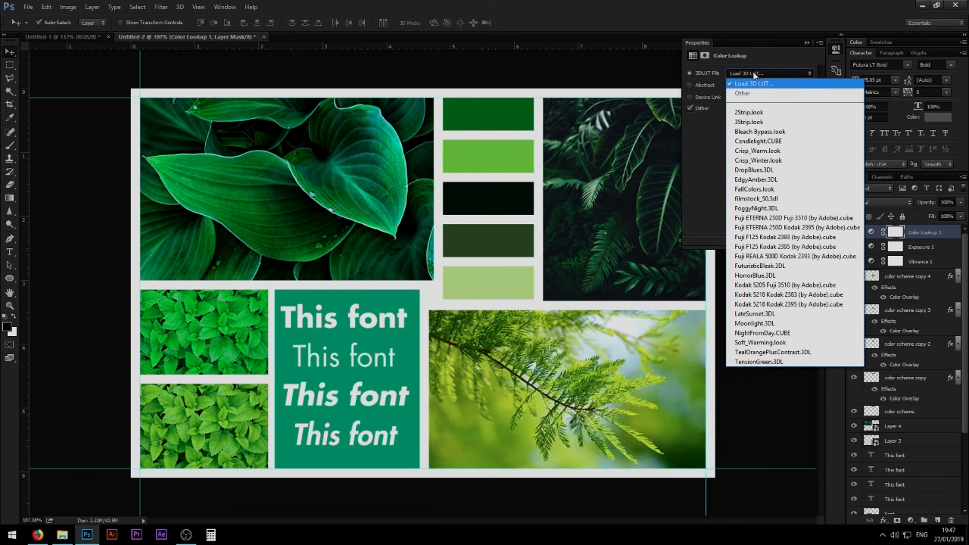
click(754, 74)
key(Down)
key(Down)
key(Down)
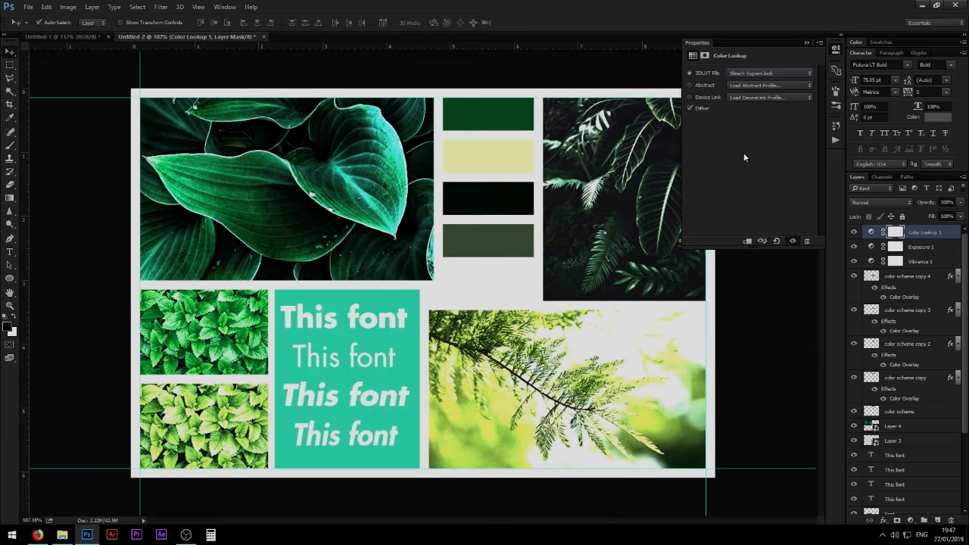
key(Down)
click(756, 74)
click(756, 74)
key(Down)
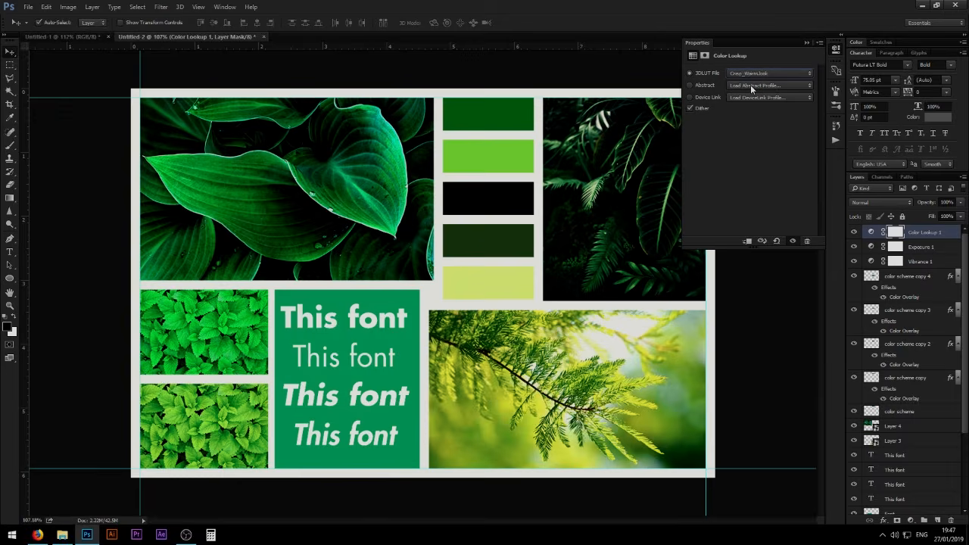
key(Down)
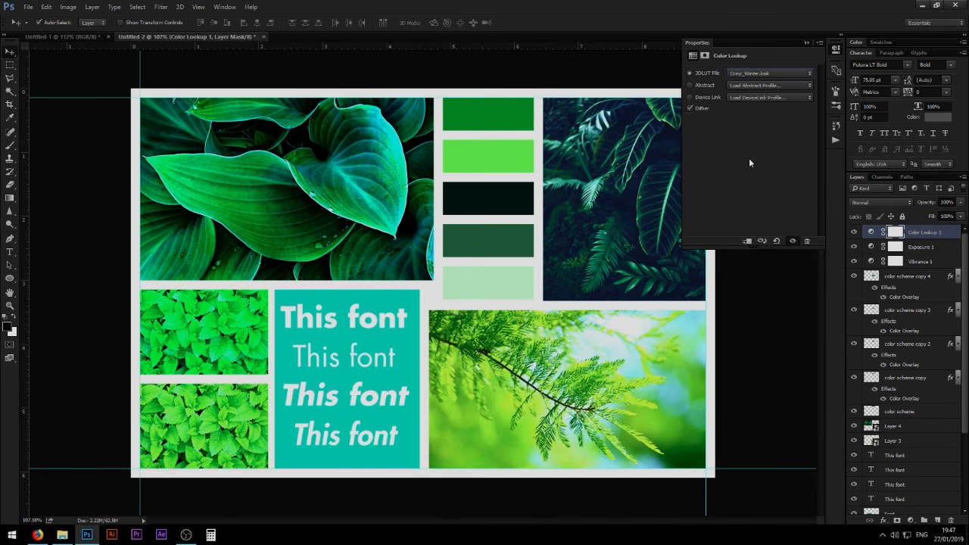
- Try further 3DLUT looks from FallColors to Fuji F125 Kodak 2393 and settle on Fuji ETERNA 250D Kodak 2395
click(760, 73)
click(760, 73)
key(Down)
key(Down)
key(Down)
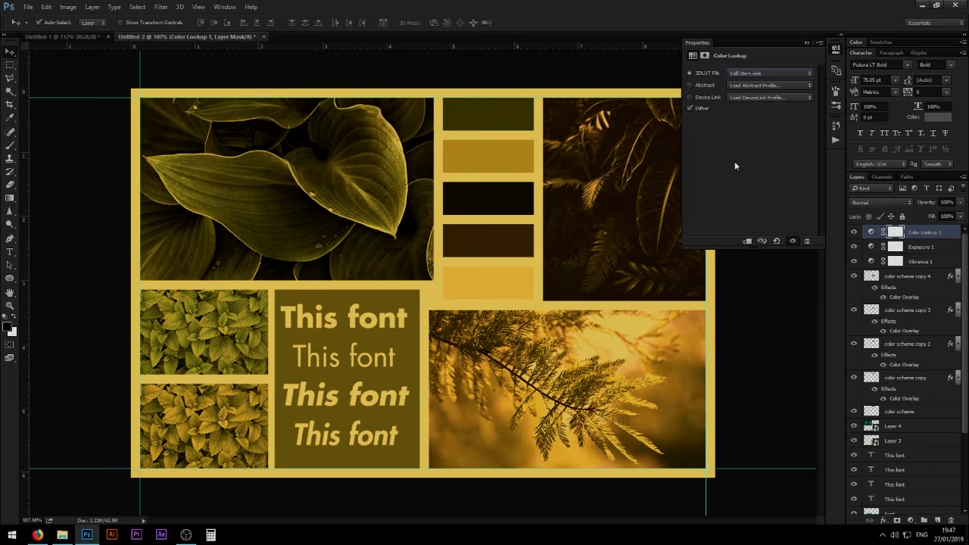
key(Down)
key(Down)
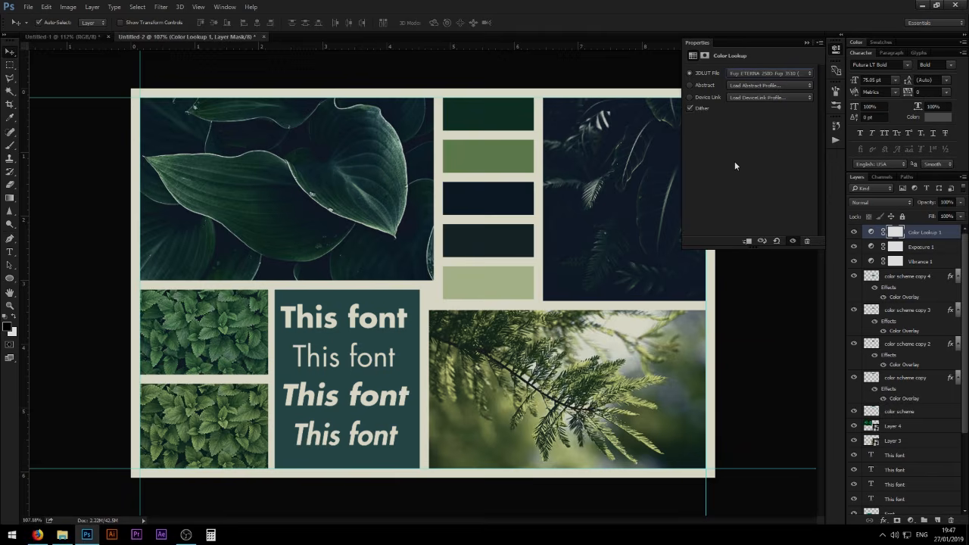
key(Down)
key(Down)
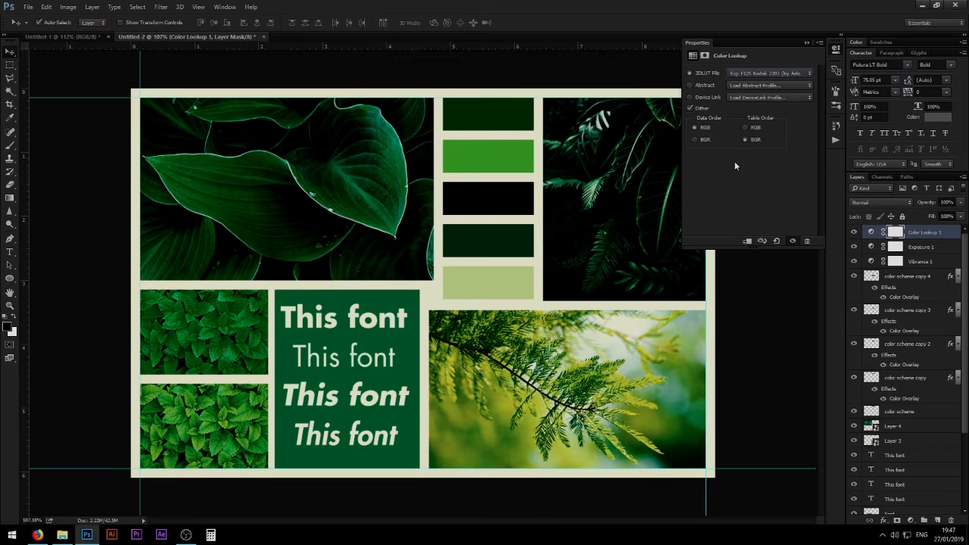
key(Up)
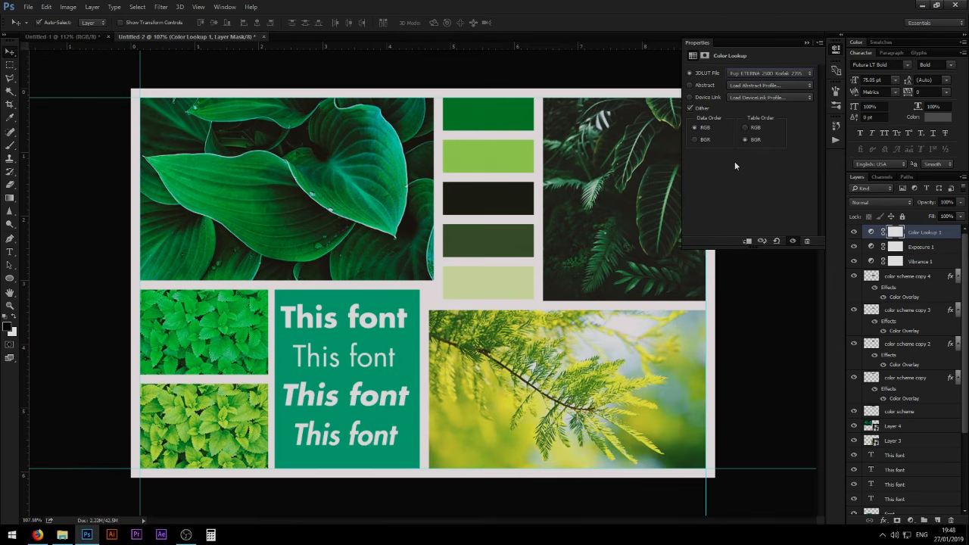
click(807, 44)
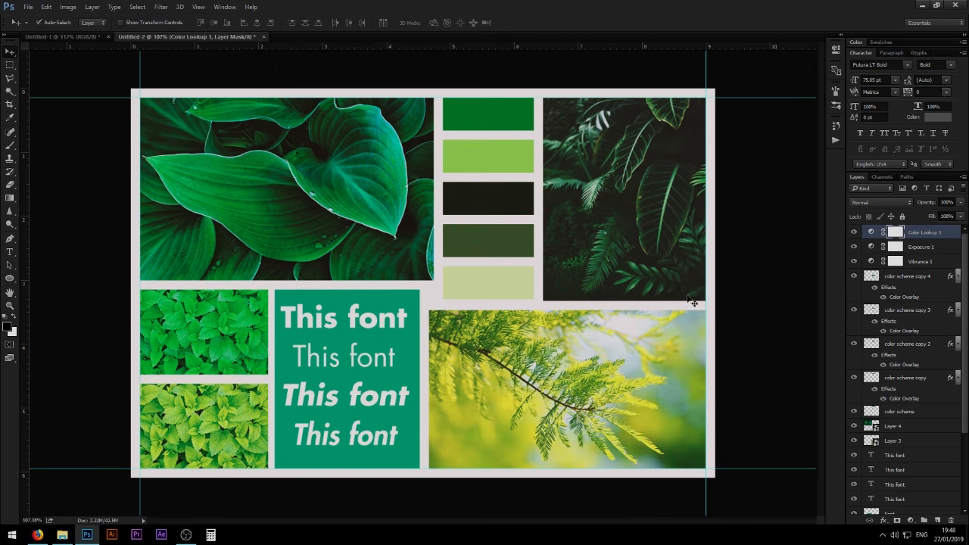
- Review the layer stack and compare the moodboard with the finished one in the Untitled-1 document
scroll(908, 356, down, 1)
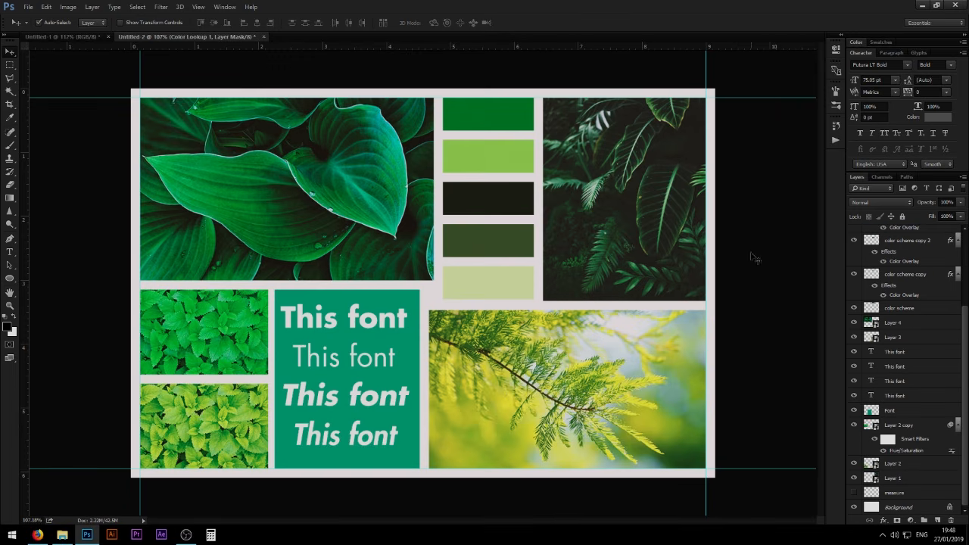
scroll(911, 321, down, 1)
scroll(910, 321, up, 2)
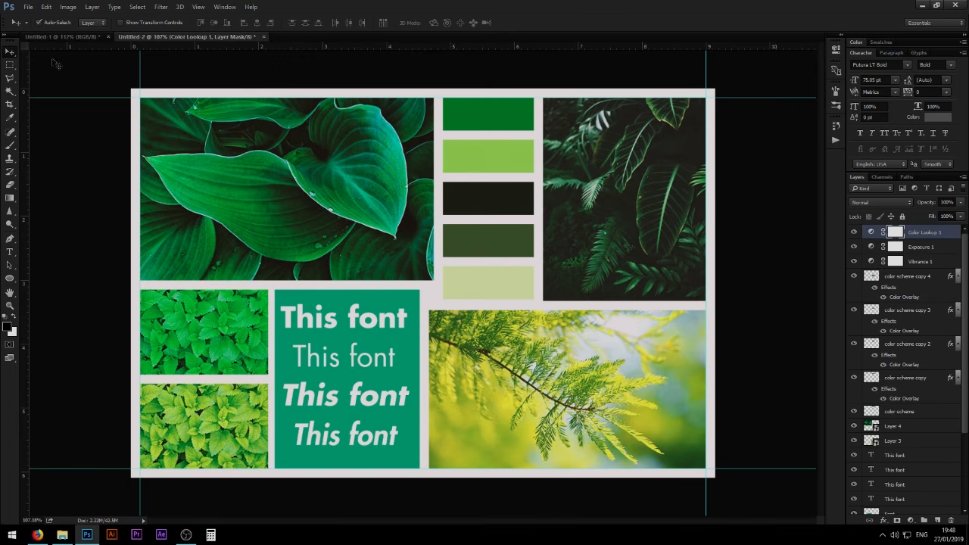
click(96, 35)
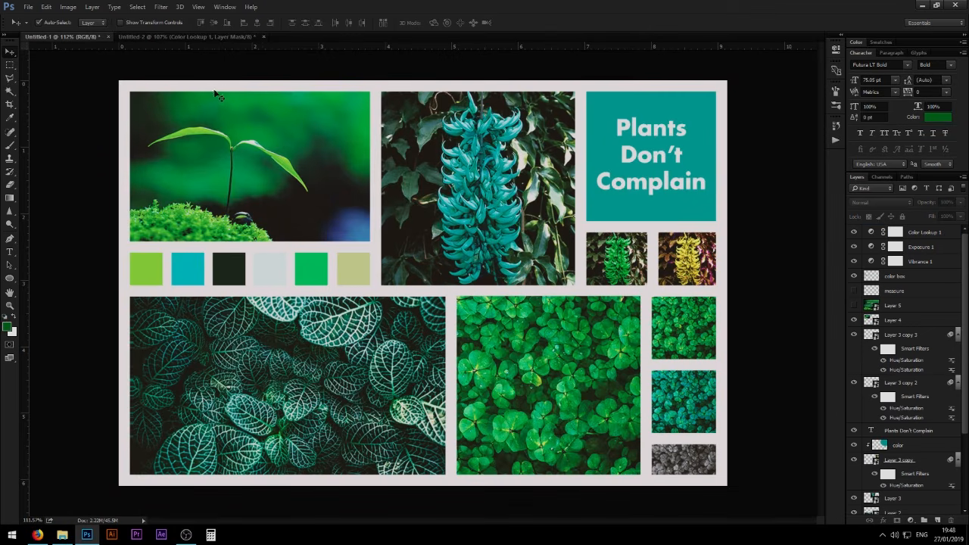
click(185, 38)
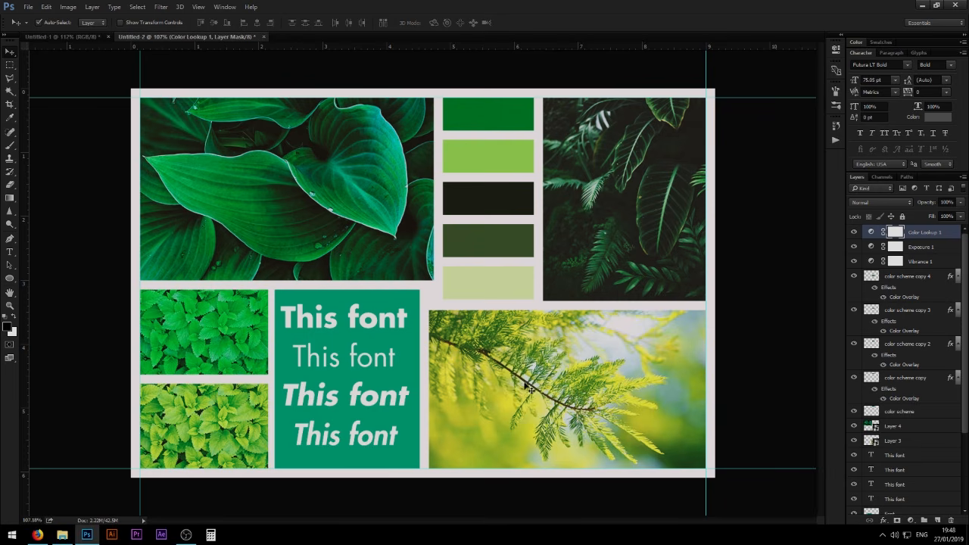